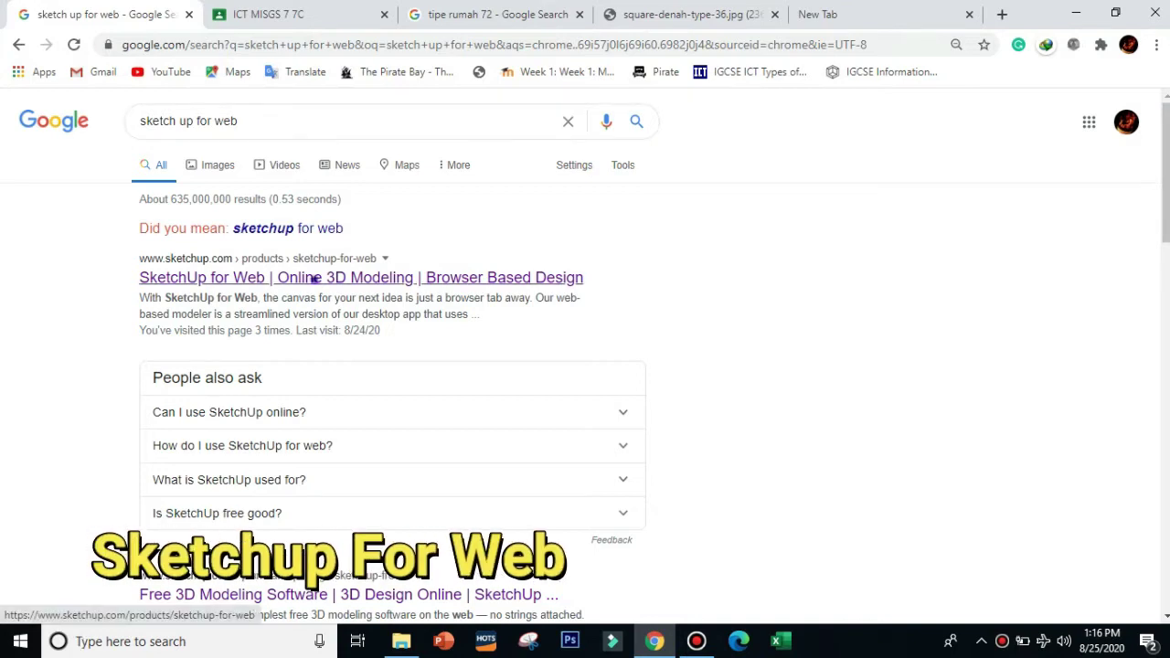
Open the SketchUp for Web modeling app from the search results and sign in with an existing Google account.
click(313, 279)
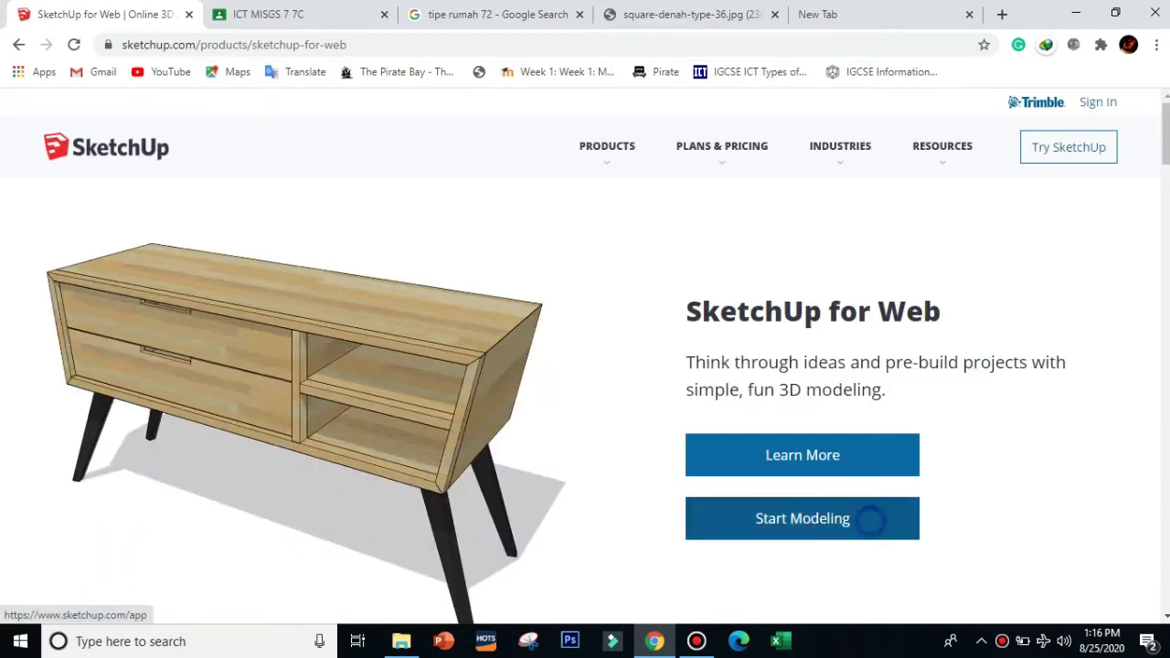
click(802, 518)
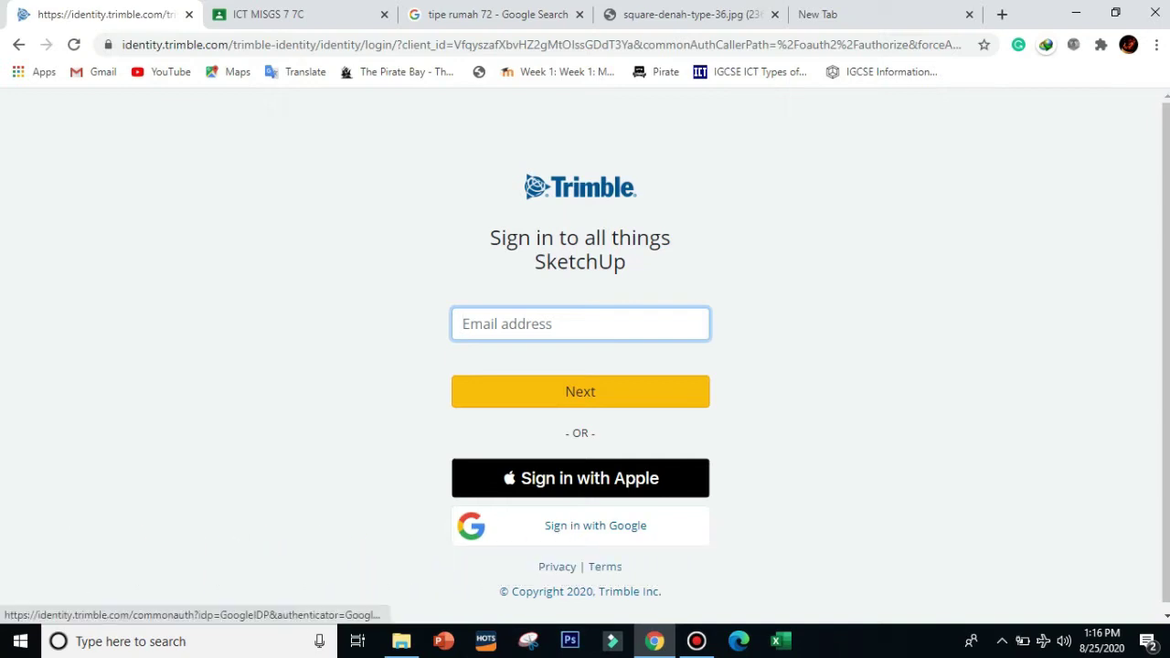
click(627, 526)
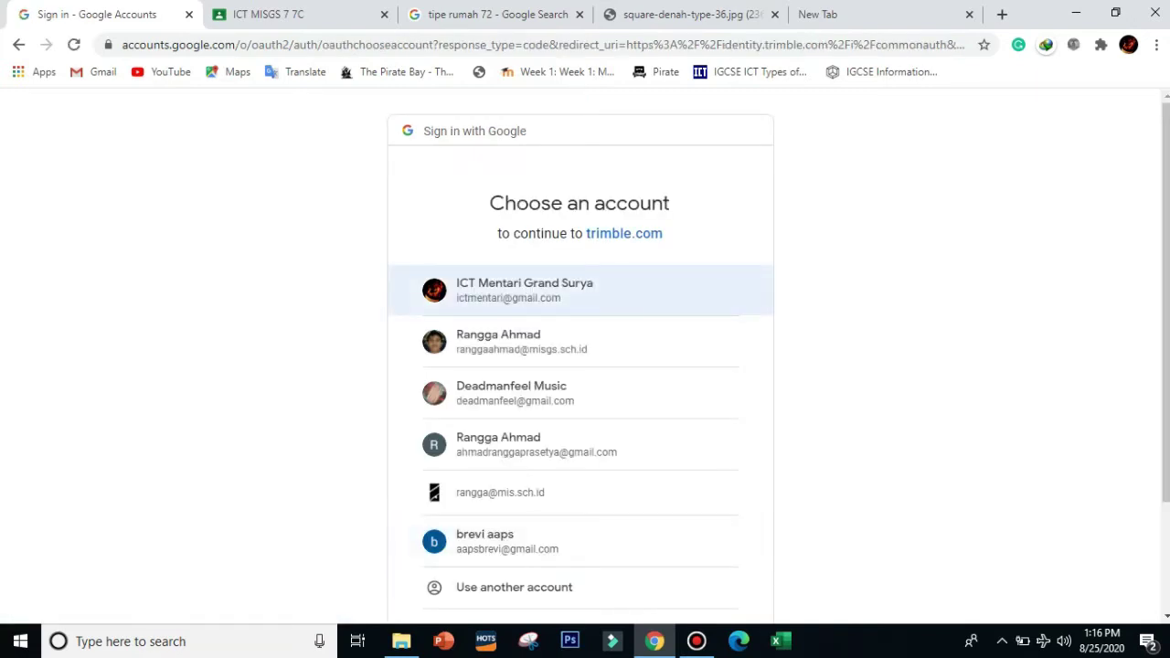
click(522, 287)
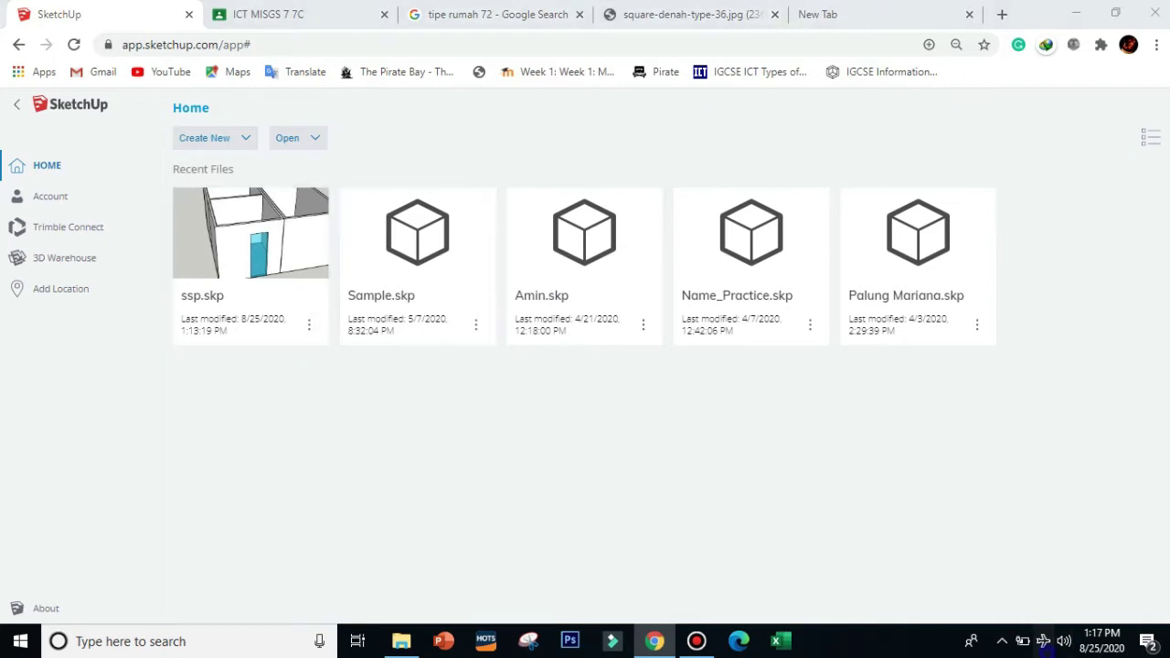
Create a new model from the Simple Template - Meters.
click(1042, 641)
click(1043, 641)
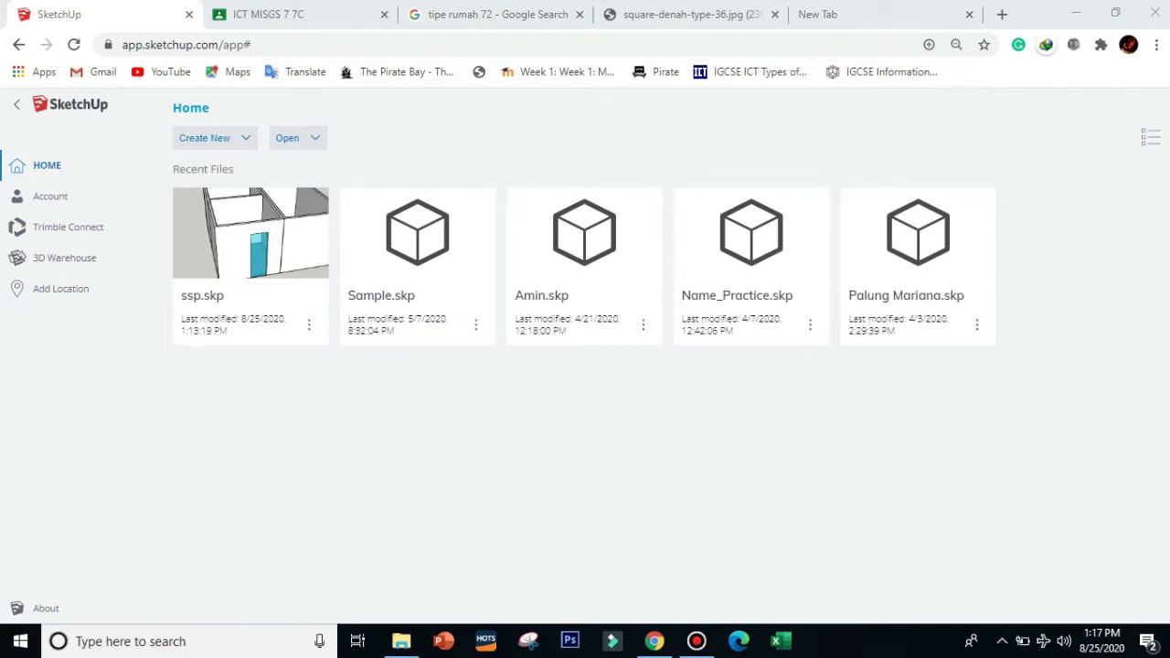
click(220, 137)
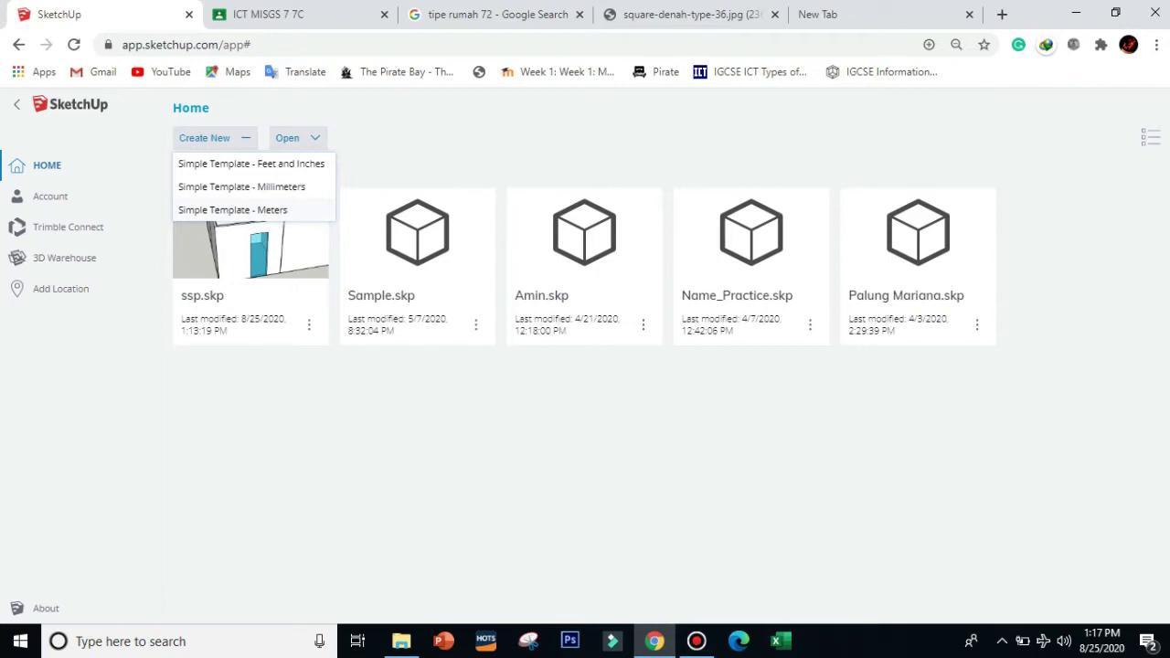
click(232, 209)
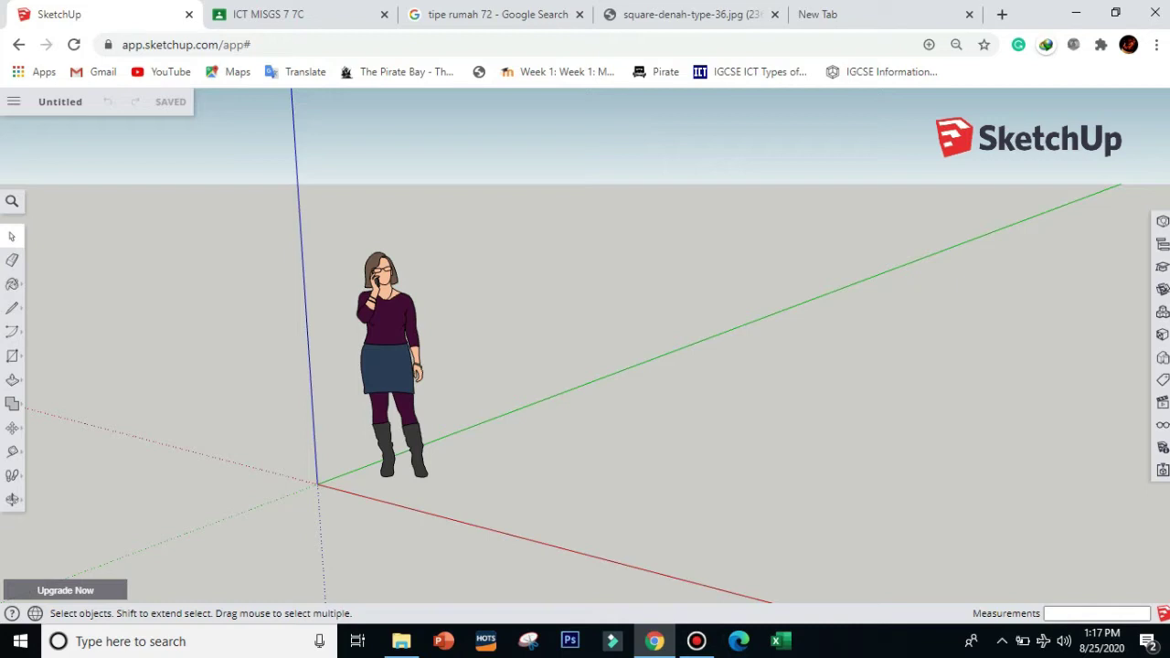
Look through the Entity Info, Outliner, Instructor, 3D Warehouse and Components panels, and close the 3D Warehouse window.
scroll(780, 259, down, 5)
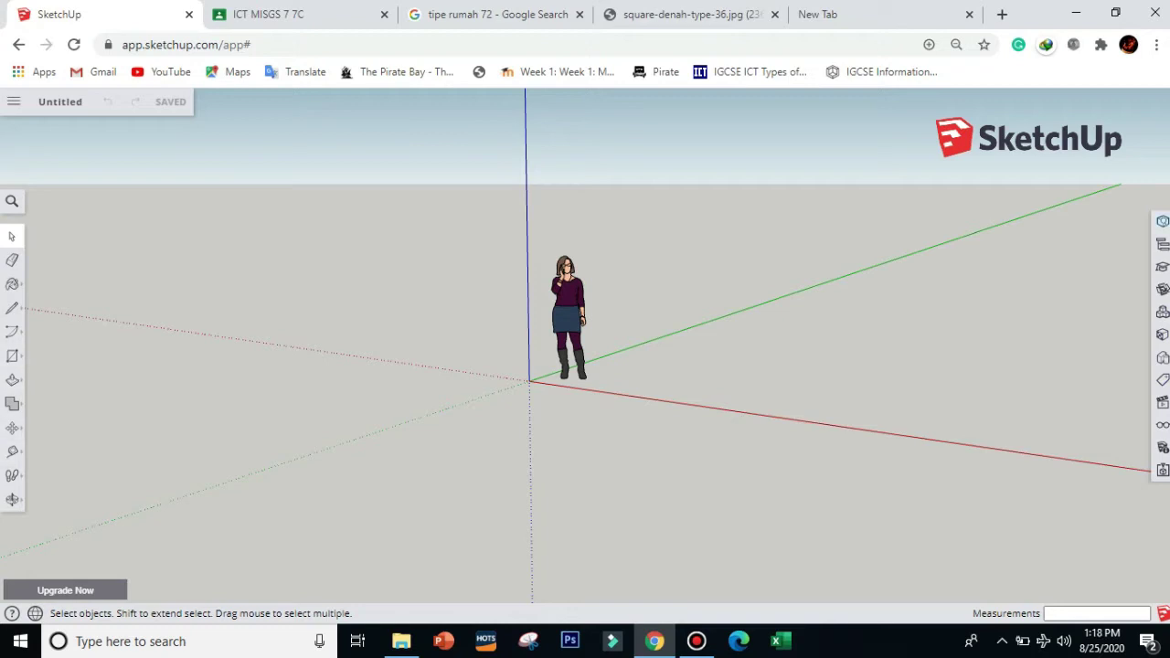
click(1163, 222)
click(1163, 242)
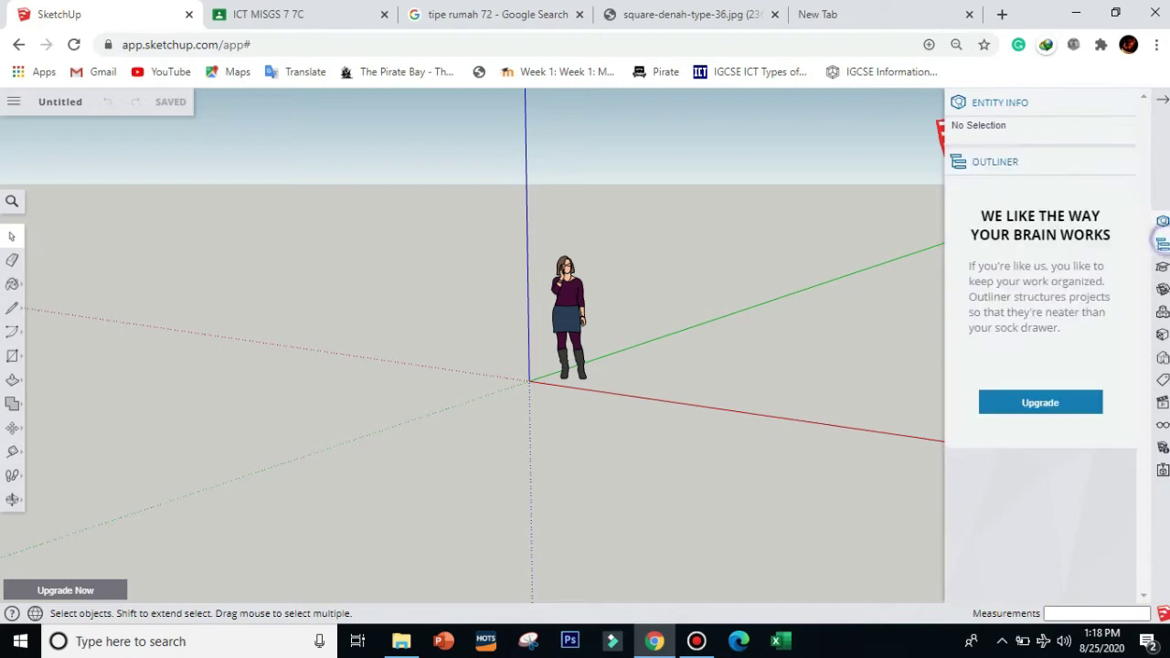
click(1163, 266)
click(1162, 289)
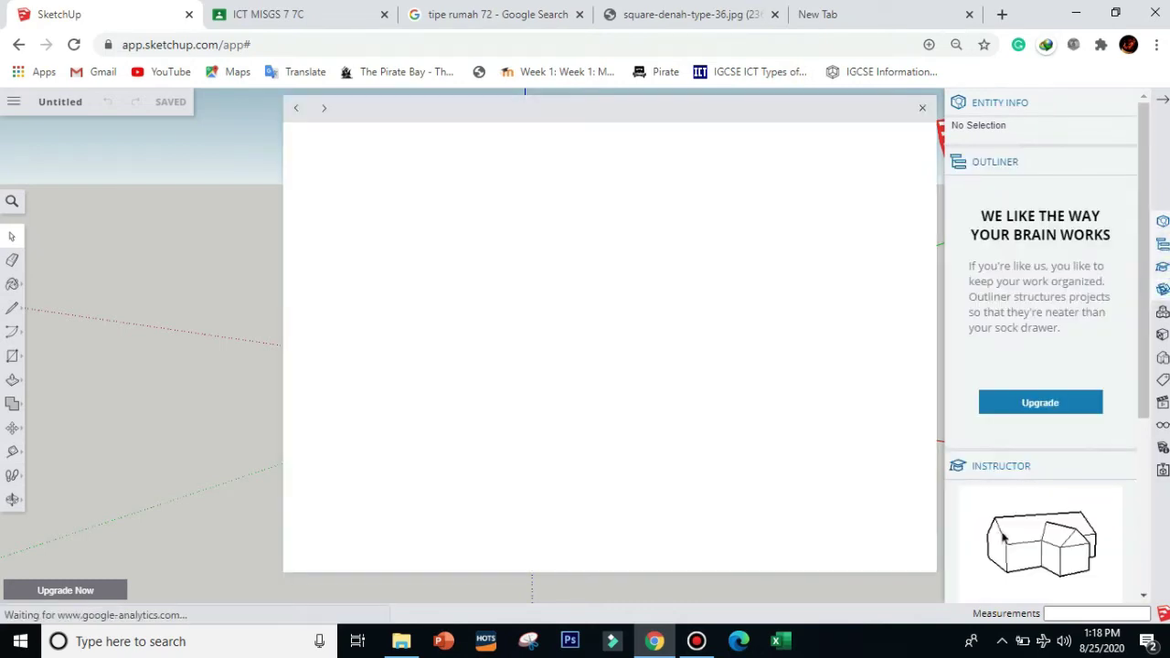
click(1162, 312)
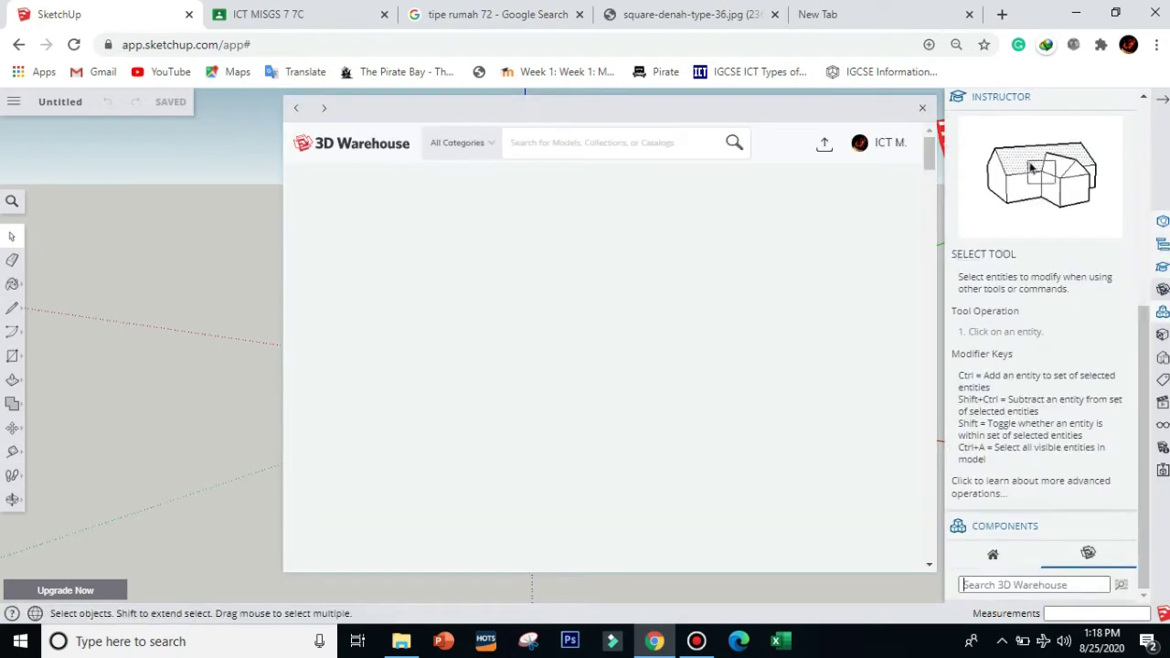
click(920, 108)
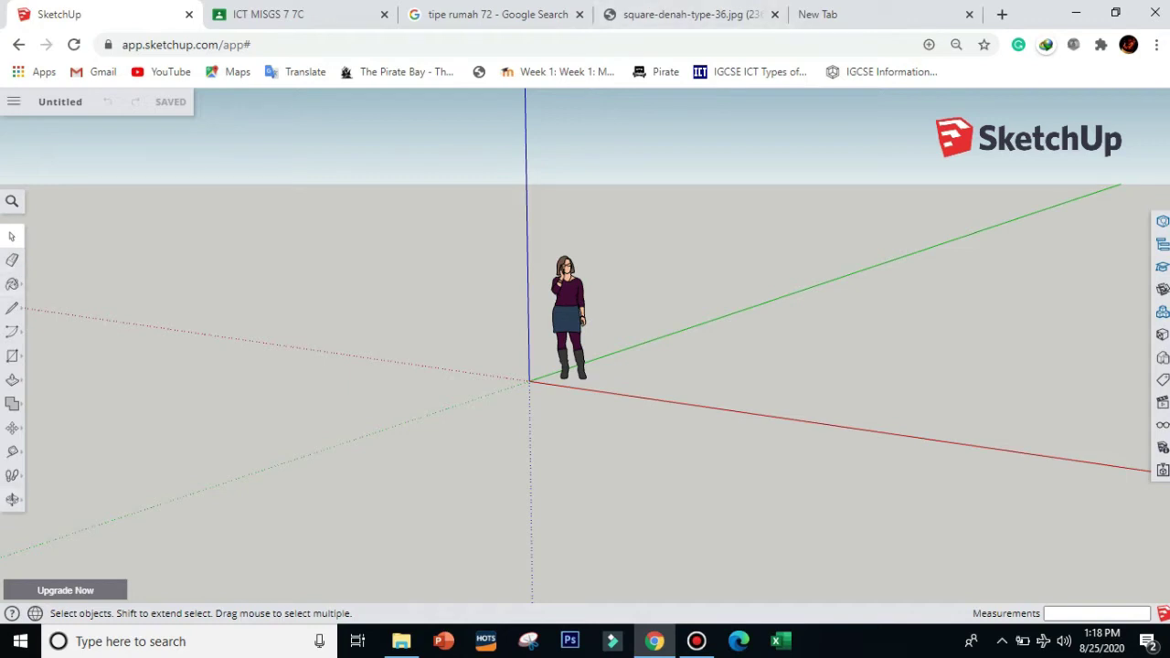
click(12, 259)
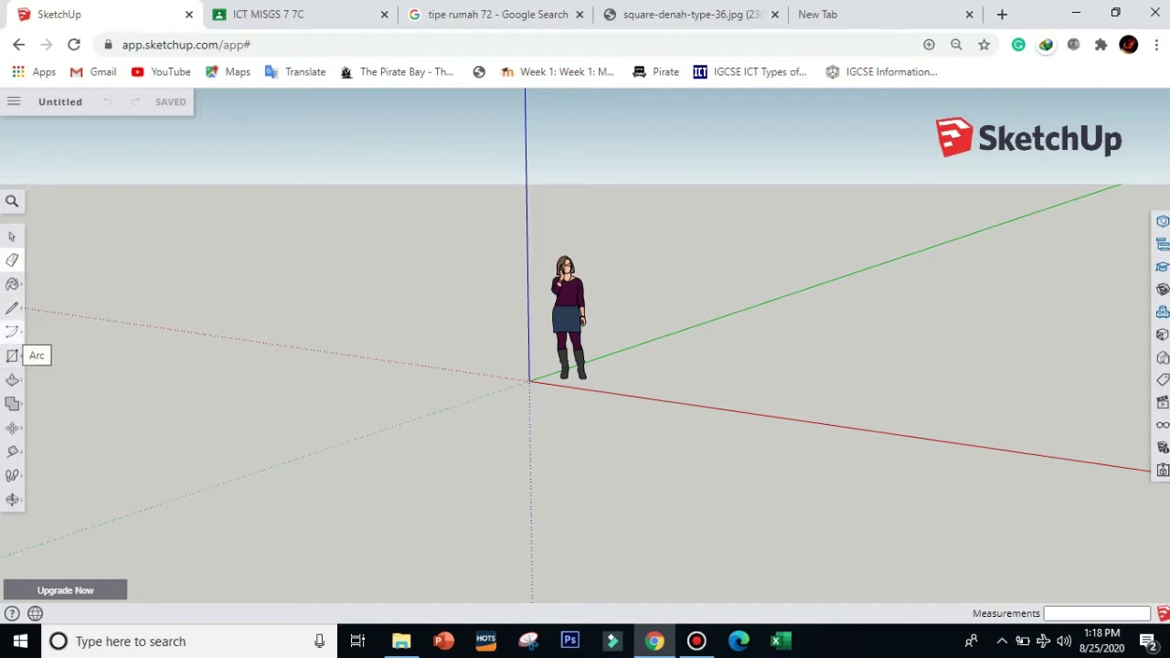
key(e)
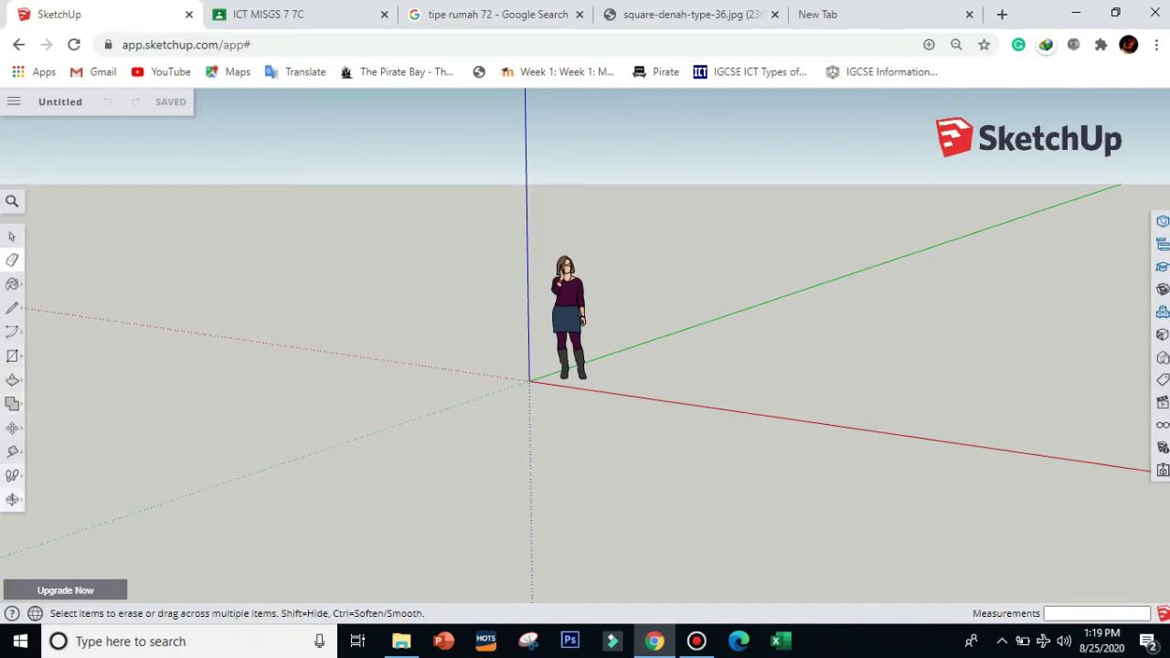
Orbit, zoom out and pan around the empty model to view the open ground beside the standing figure.
click(12, 499)
drag(736, 407, 818, 448)
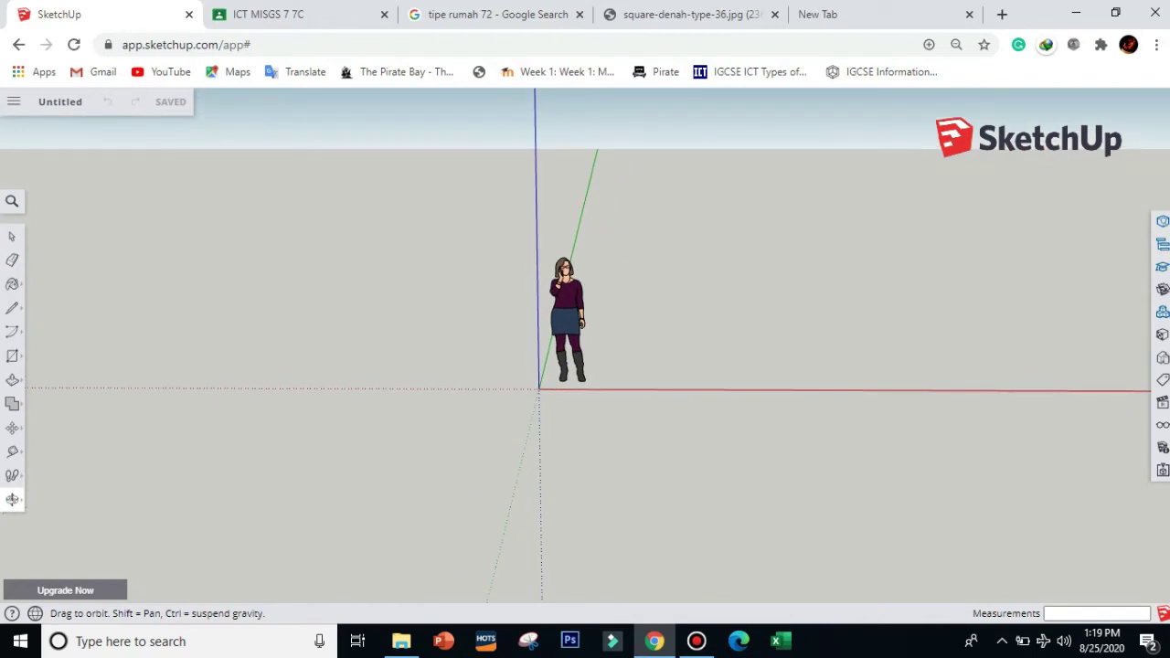
scroll(934, 209, down, 1)
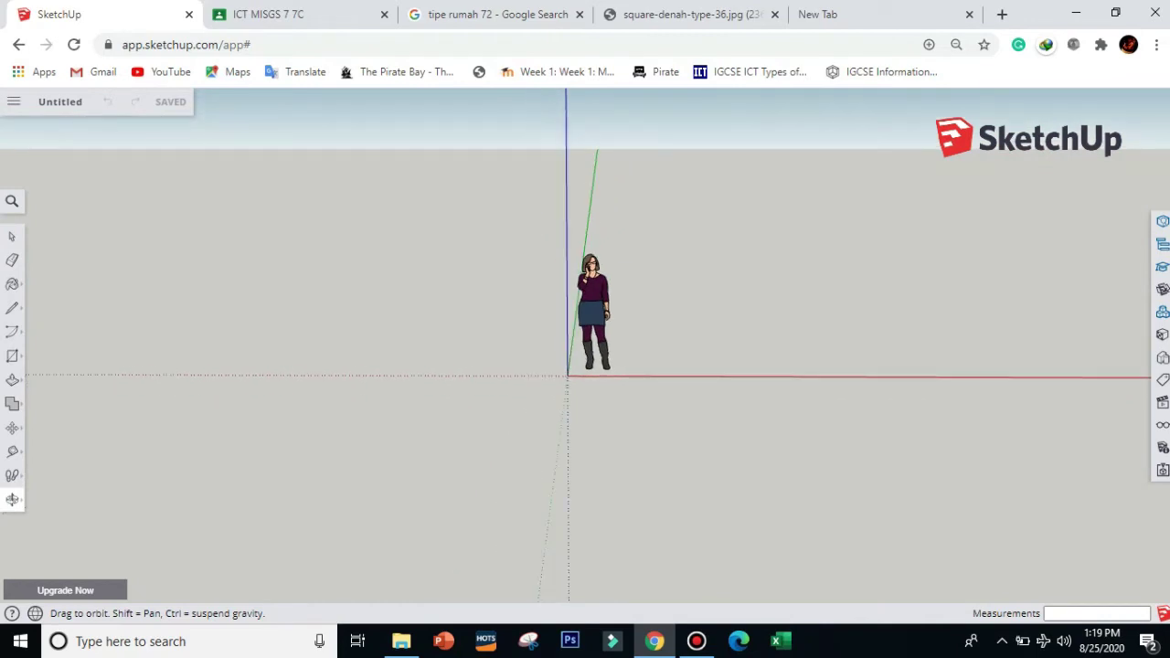
scroll(934, 208, down, 1)
drag(926, 213, 860, 236)
scroll(897, 232, down, 3)
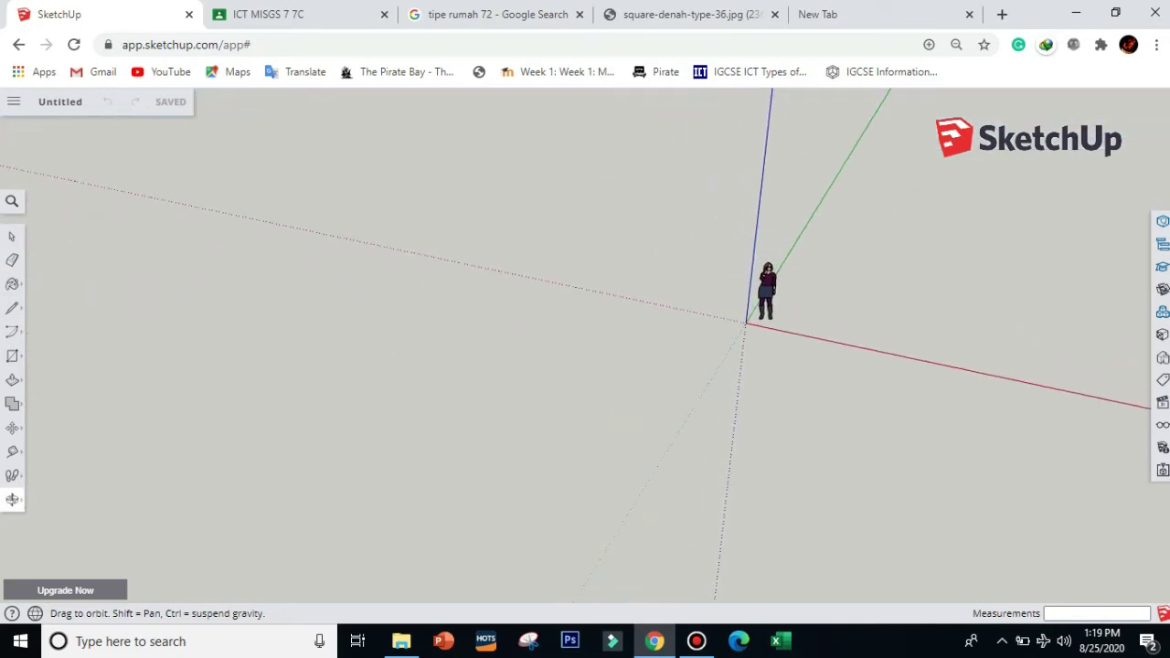
click(13, 499)
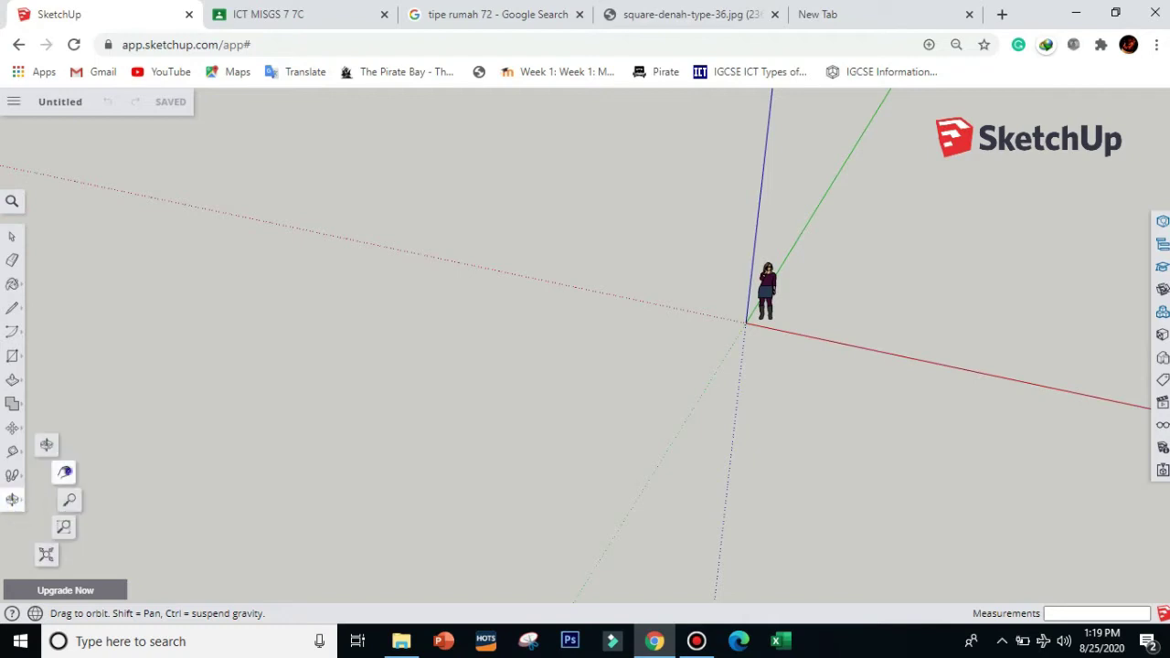
click(66, 472)
drag(892, 353, 448, 448)
mouse_move(700, 339)
mouse_down()
mouse_move(574, 333)
mouse_move(462, 304)
mouse_up()
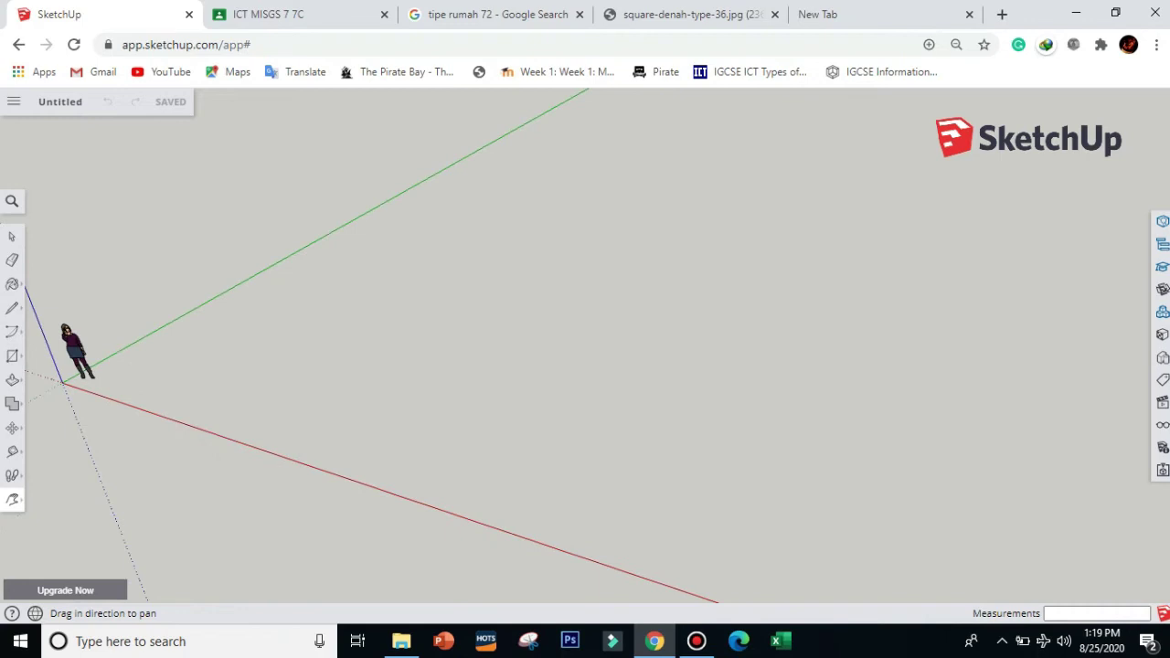
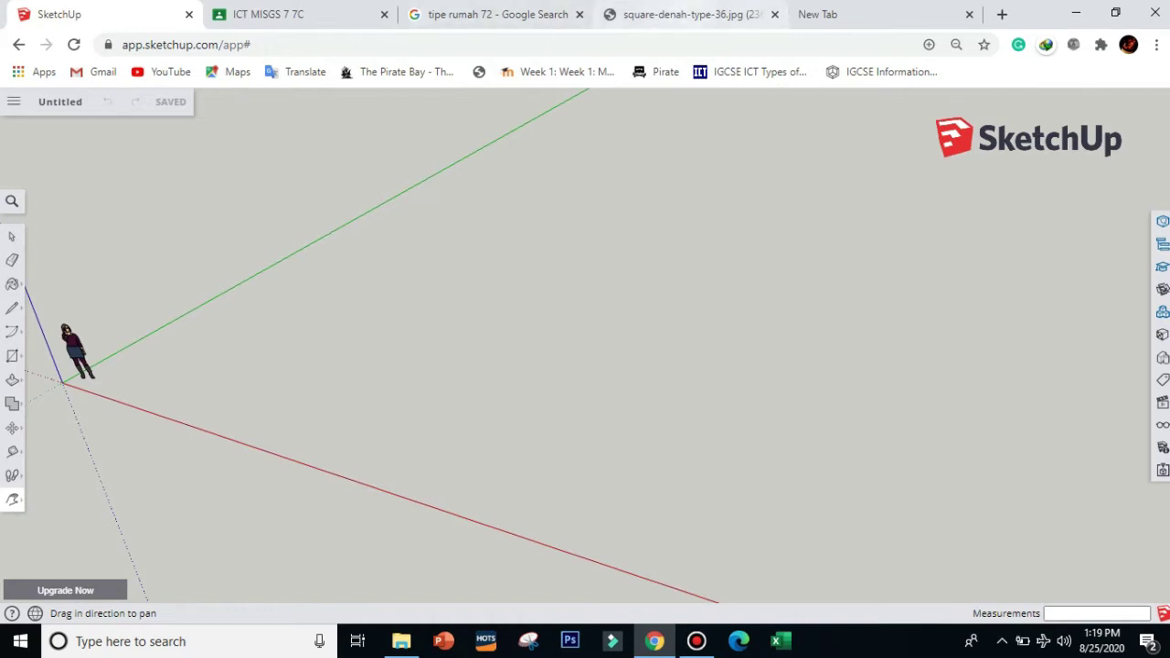
Examine the room layout and dimensions in the type 36 floor plan image, and return to the SketchUp model.
click(699, 11)
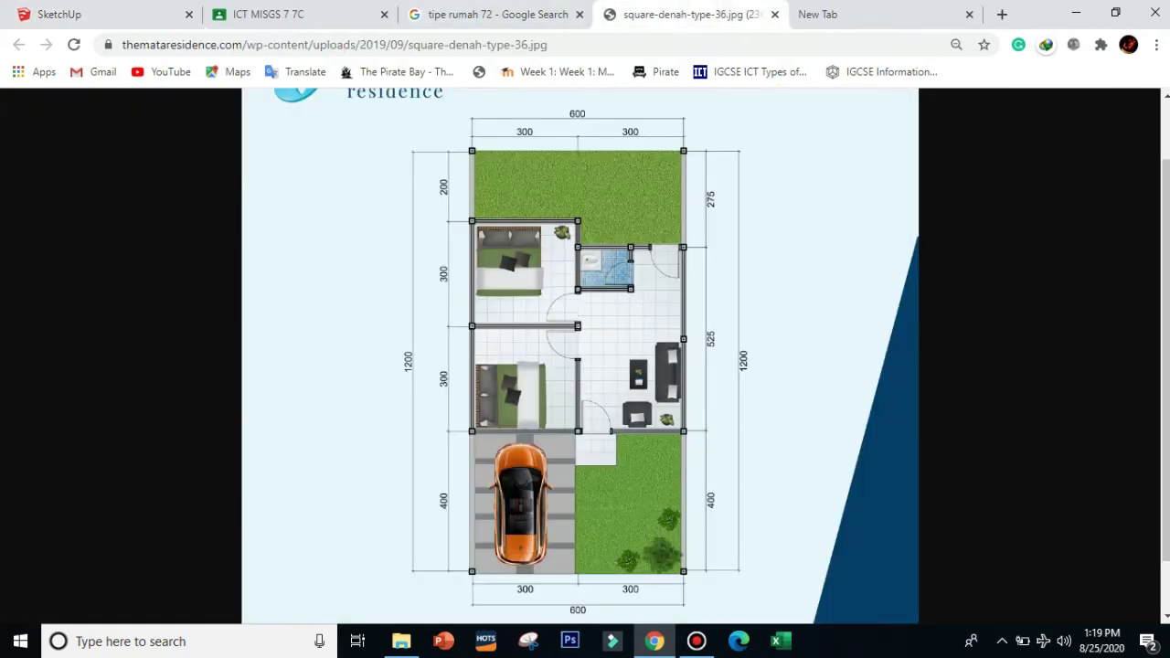
scroll(1166, 357, down, 1)
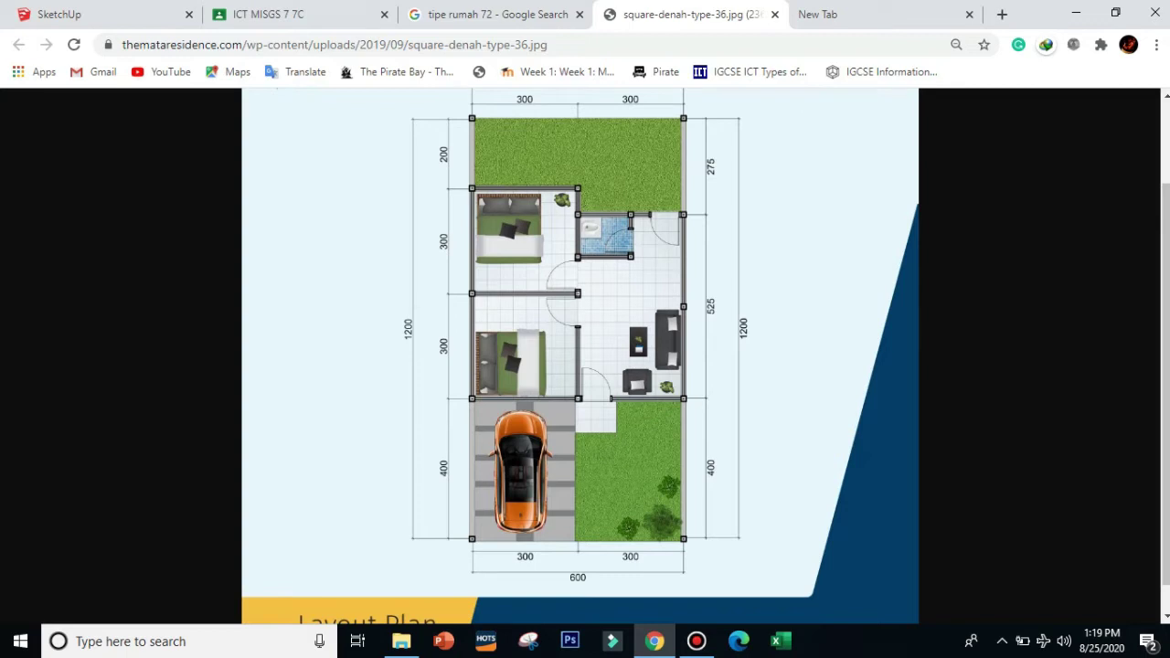
click(82, 14)
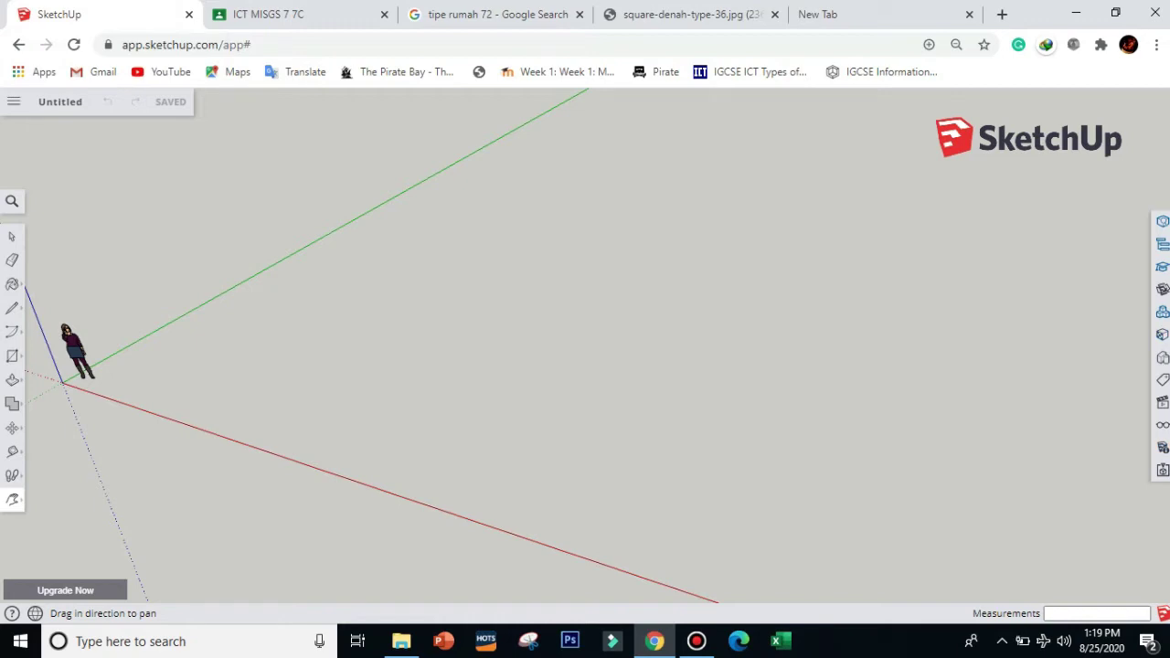
Switch the model to the standard Top view, with the origin toward the lower-left corner of the drawing area.
click(13, 499)
click(48, 448)
drag(358, 353, 395, 353)
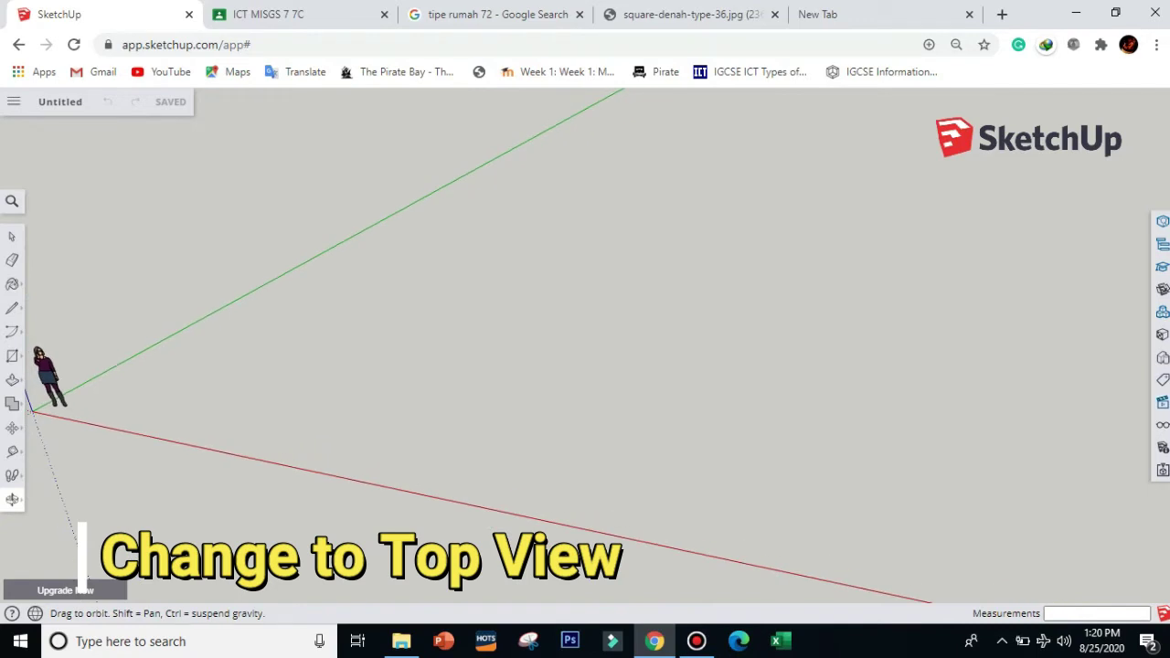
click(1162, 380)
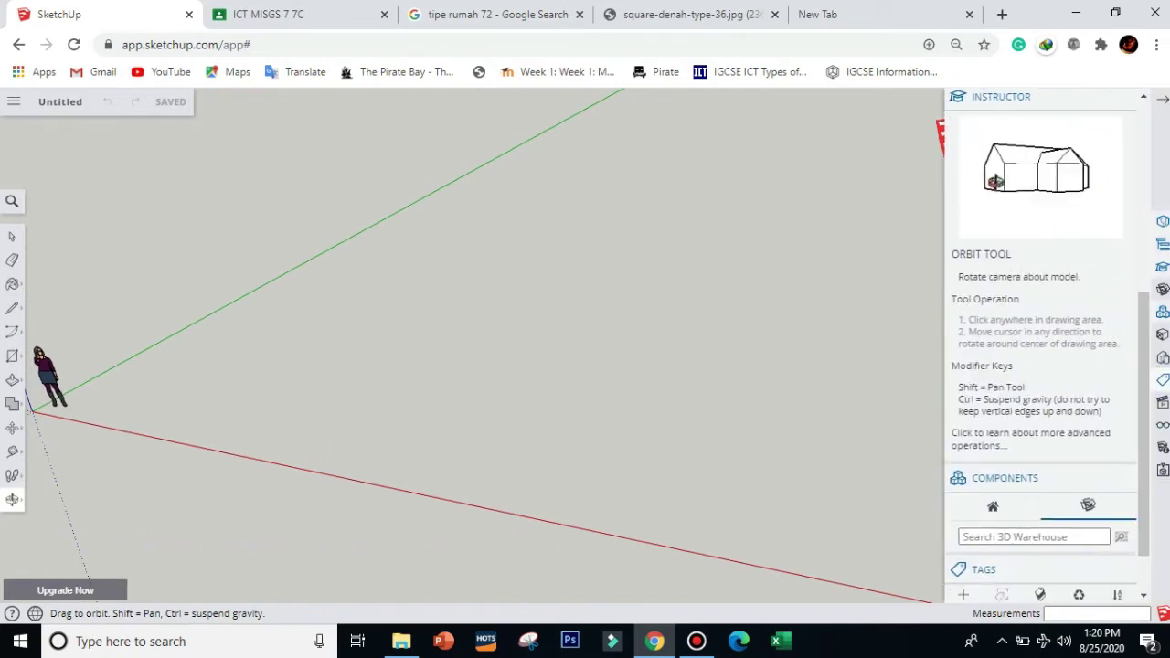
click(1161, 402)
click(1161, 357)
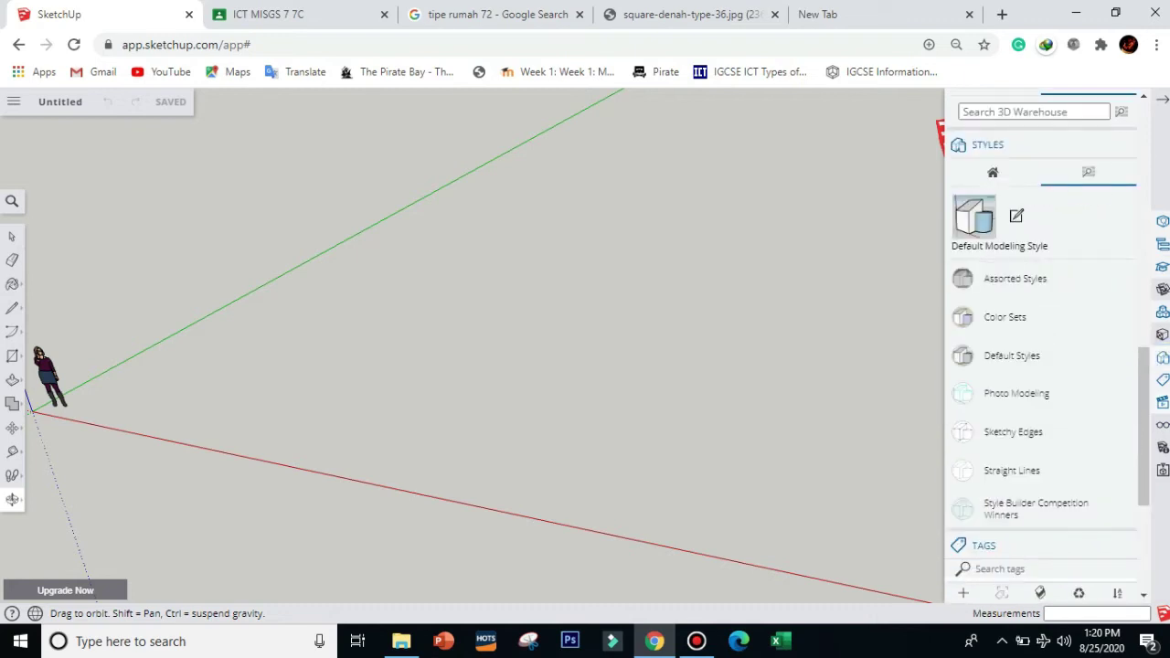
drag(1142, 352, 1143, 434)
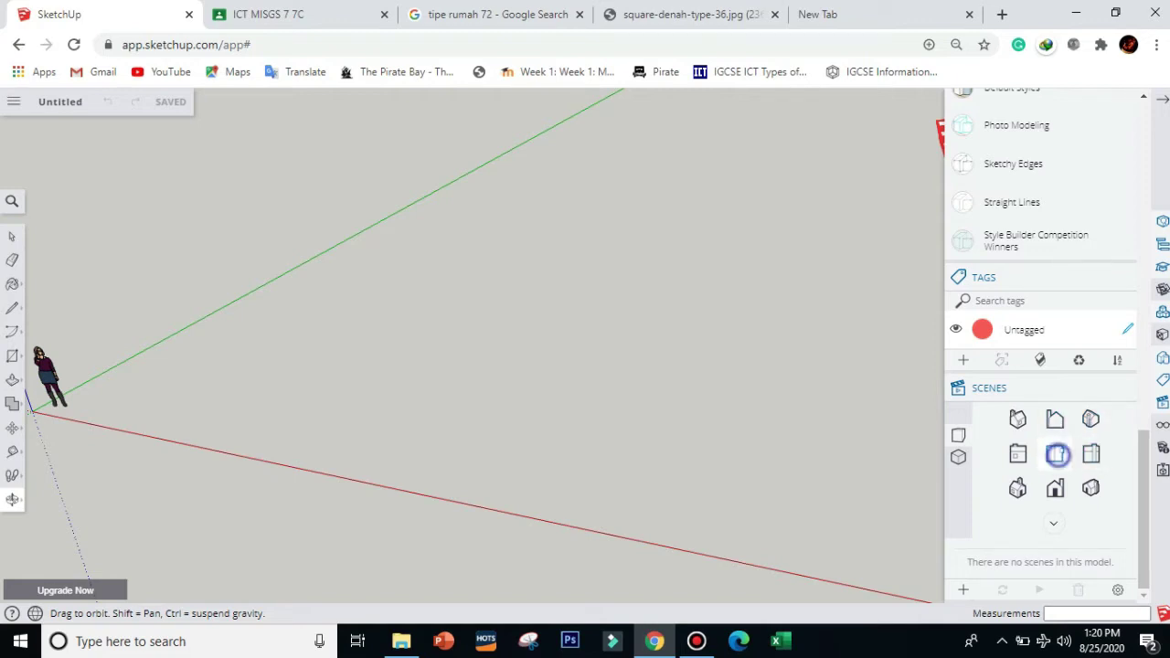
click(1055, 454)
click(12, 499)
click(63, 472)
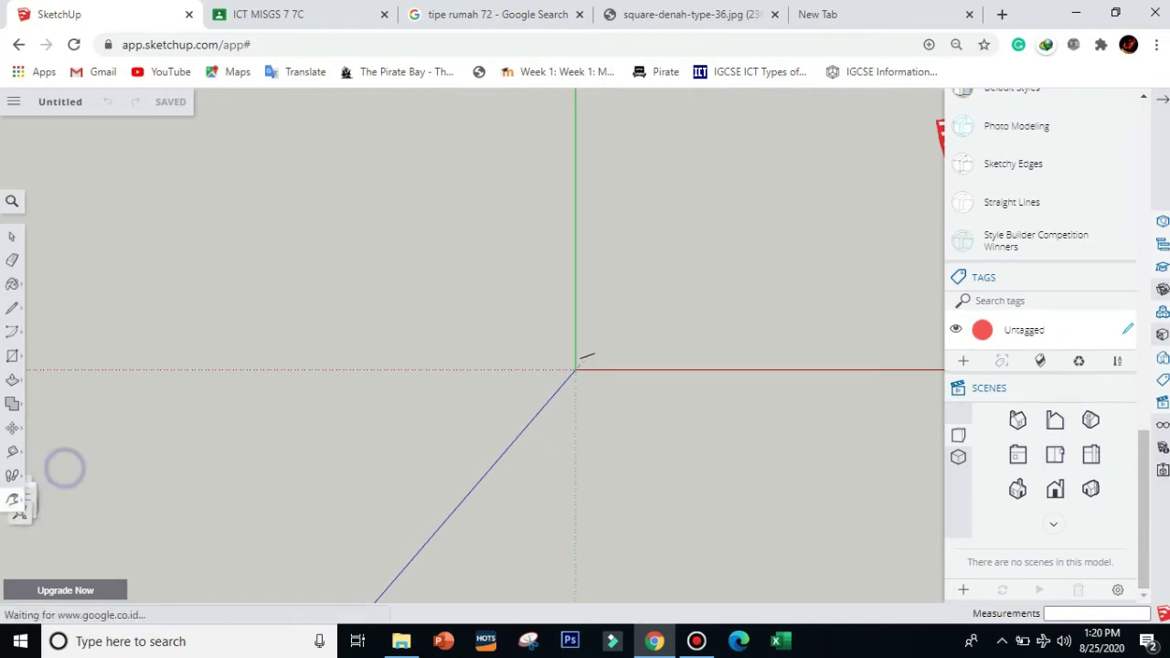
drag(503, 238, 418, 316)
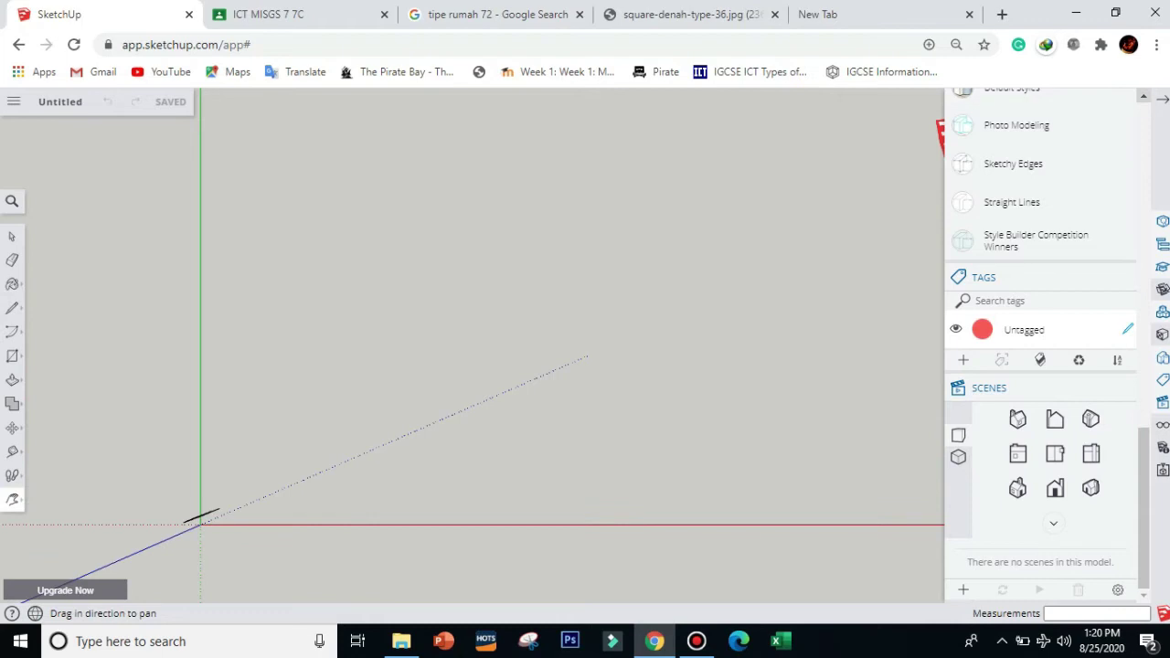
click(1163, 99)
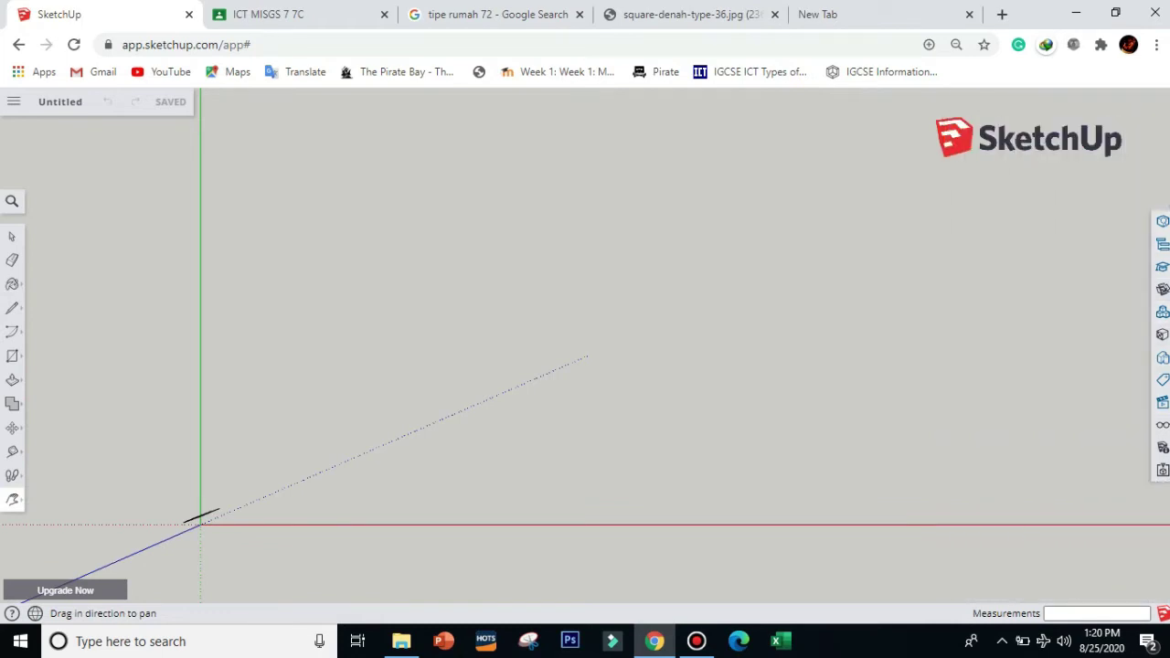
Draw a rectangle about 5.15 m by 2.72 m on the ground in the open area beyond the origin.
click(496, 13)
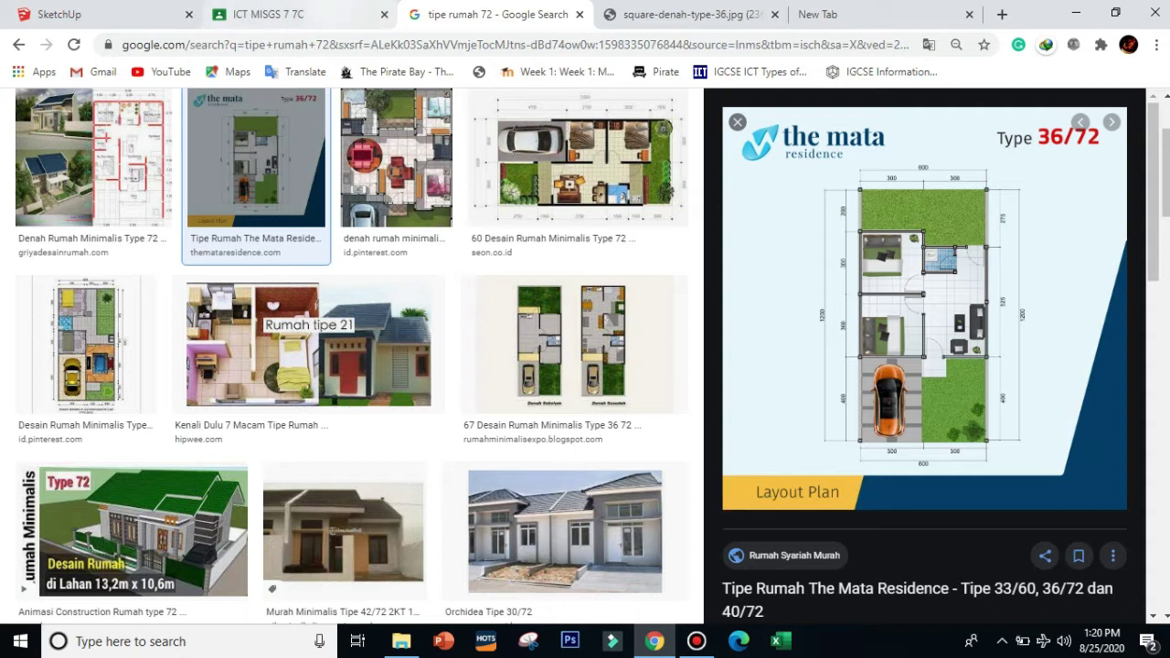
click(93, 5)
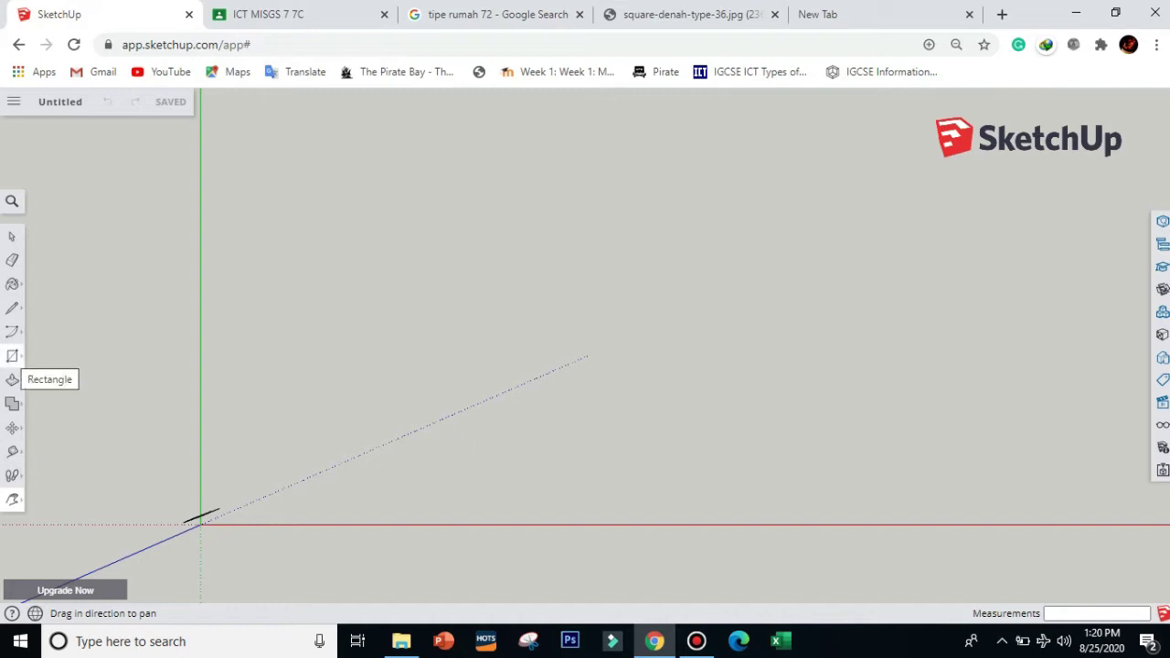
click(11, 355)
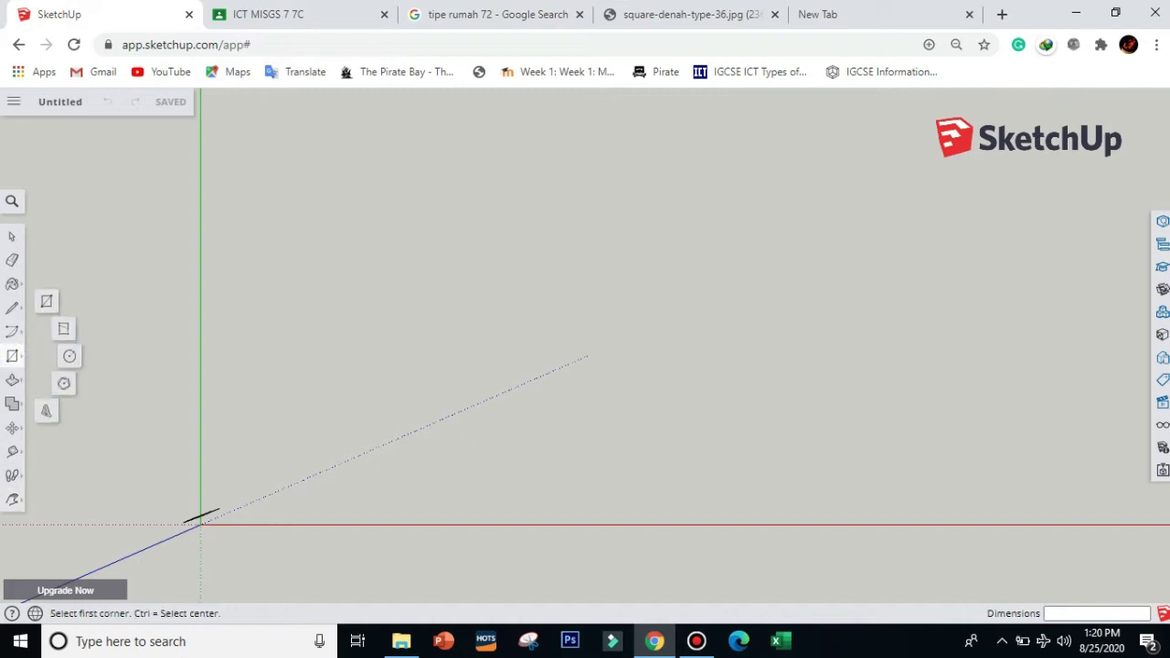
click(12, 355)
click(12, 355)
click(12, 356)
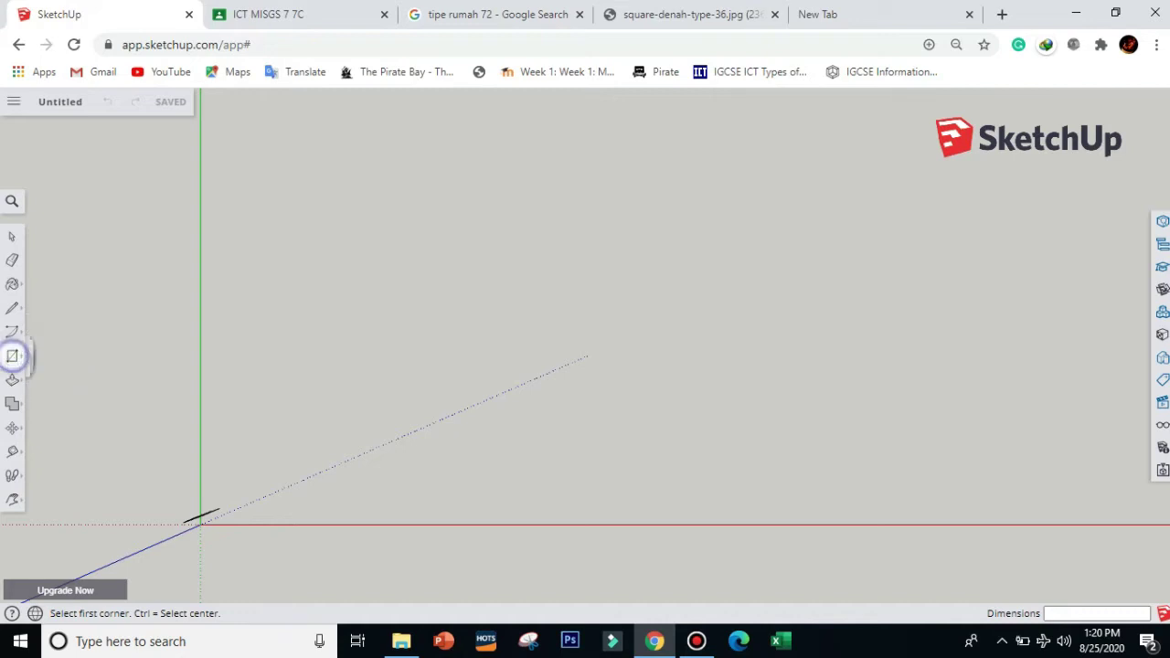
click(12, 356)
click(12, 356)
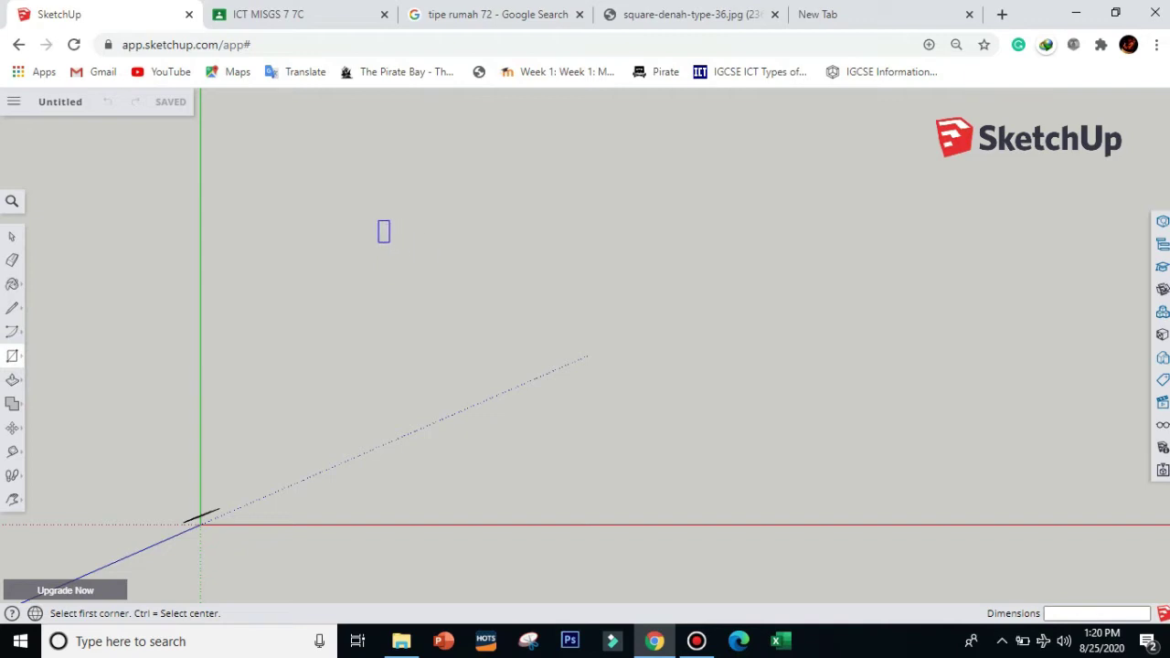
click(380, 251)
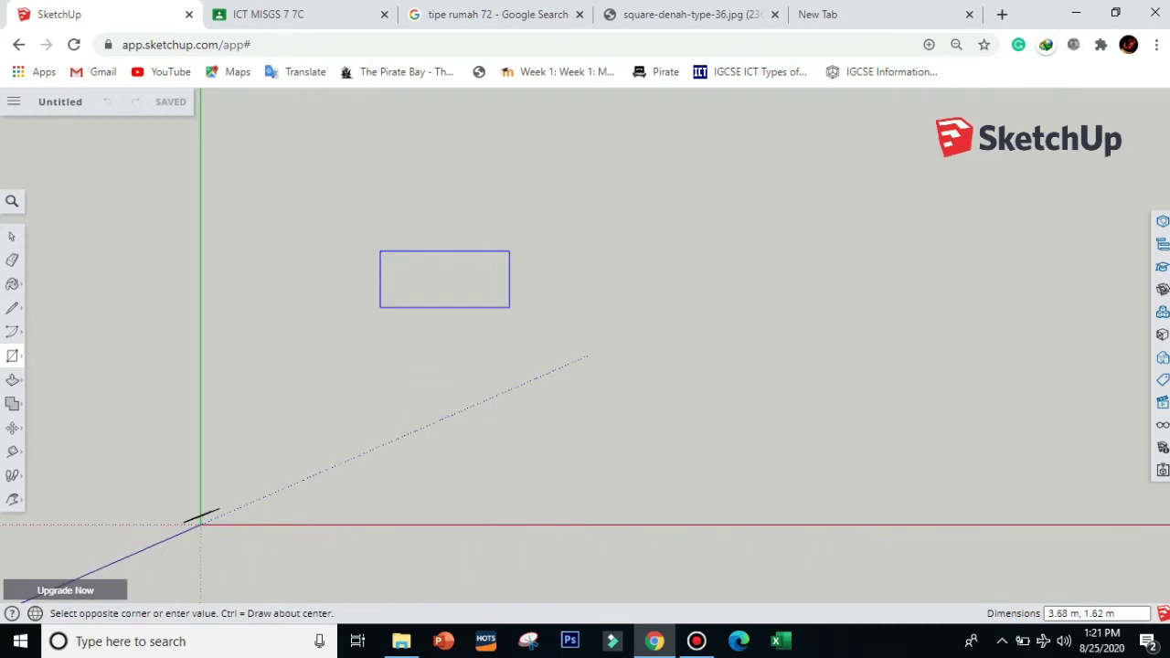
click(561, 345)
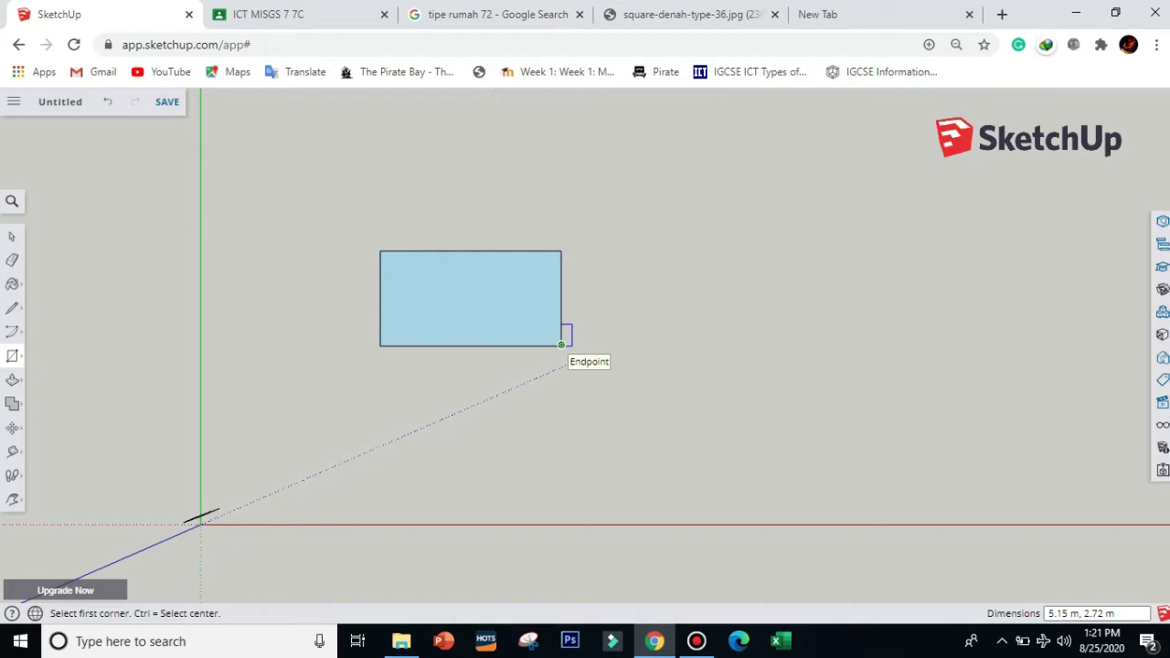
Set the plot rectangle's dimensions to 6 m by 12 m.
text(5m)
text(2m)
key(Return)
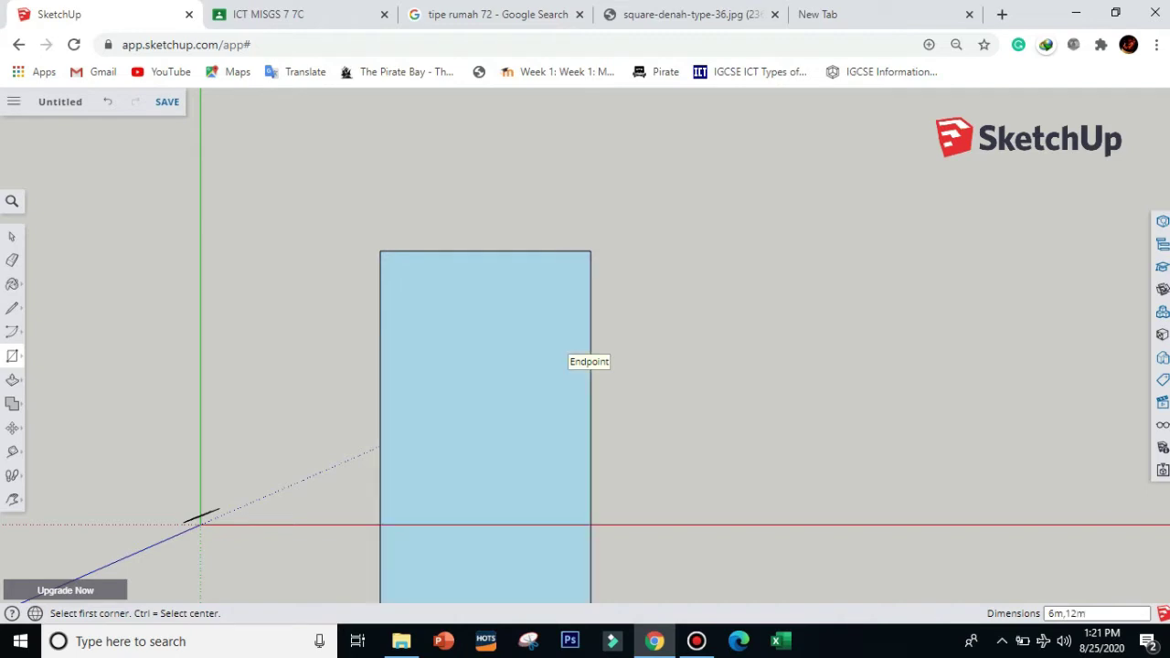
Move the whole plot rectangle about 5.15 m, mainly along the green axis, so it lies clear of the red axis.
click(12, 235)
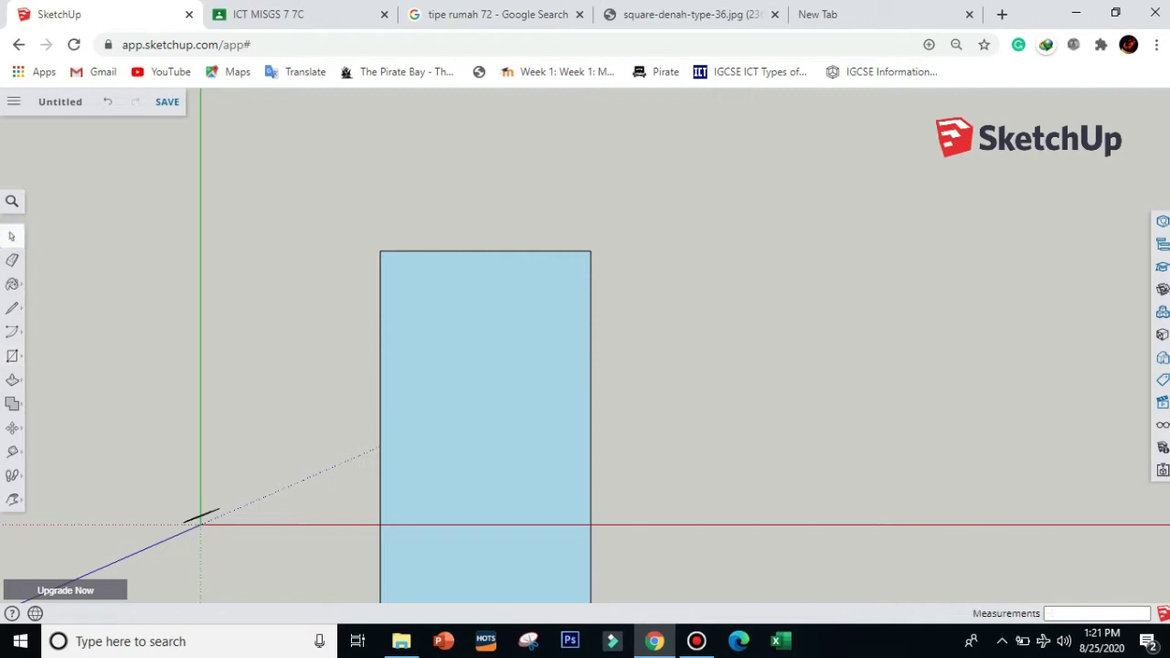
click(13, 499)
drag(619, 436, 561, 340)
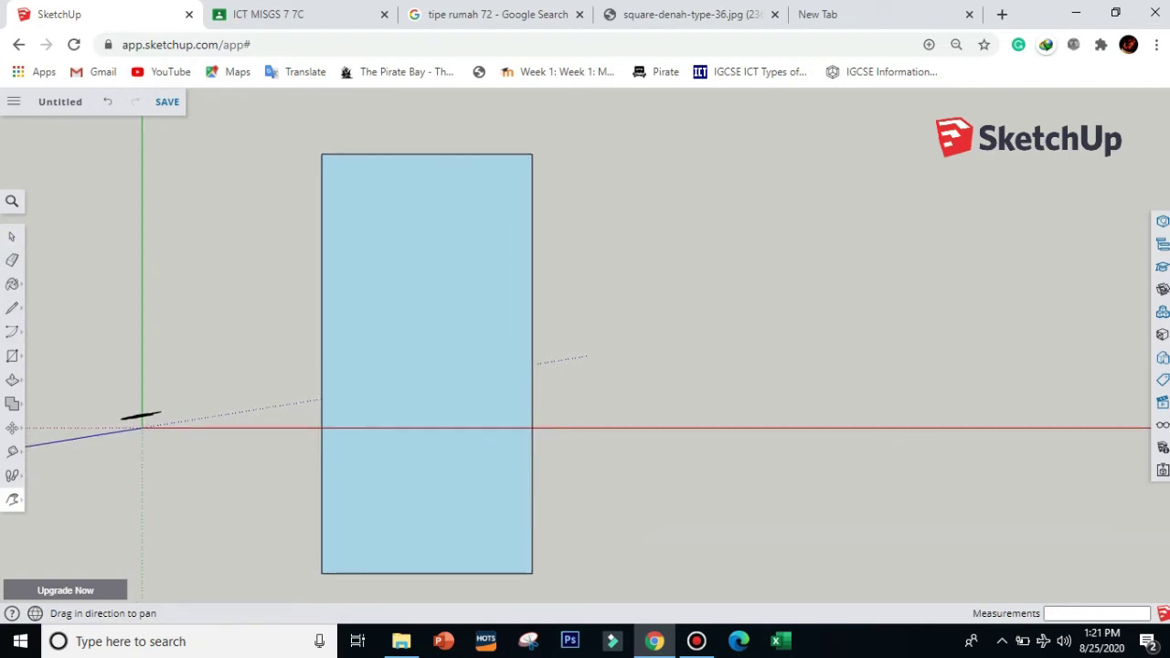
click(12, 237)
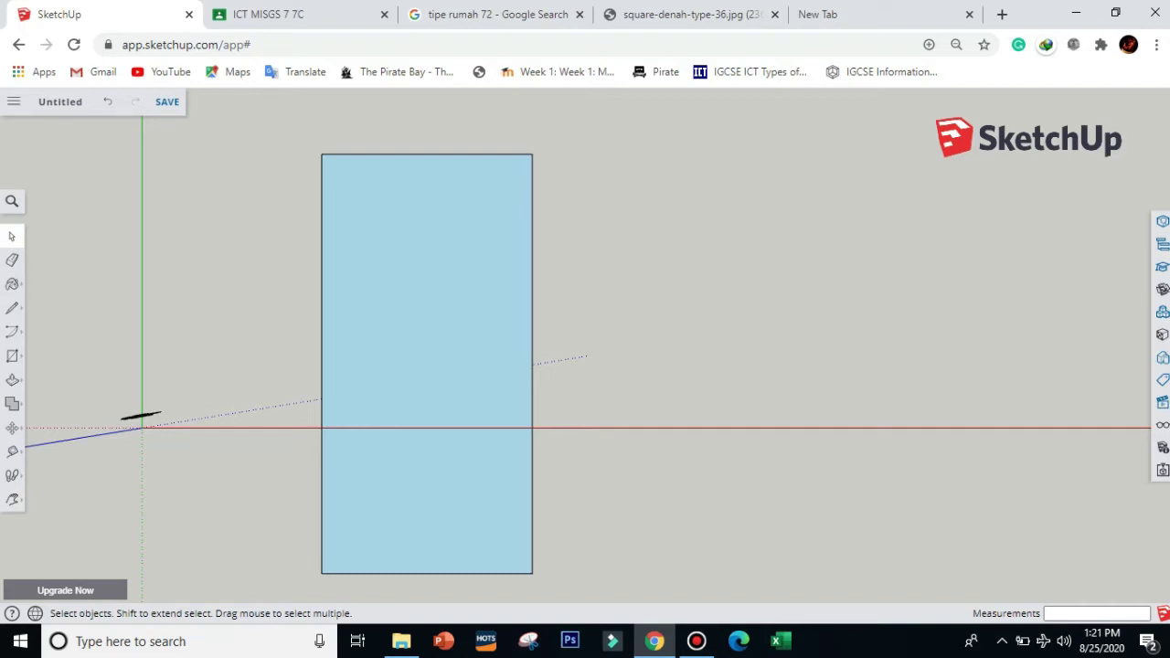
drag(183, 133, 578, 594)
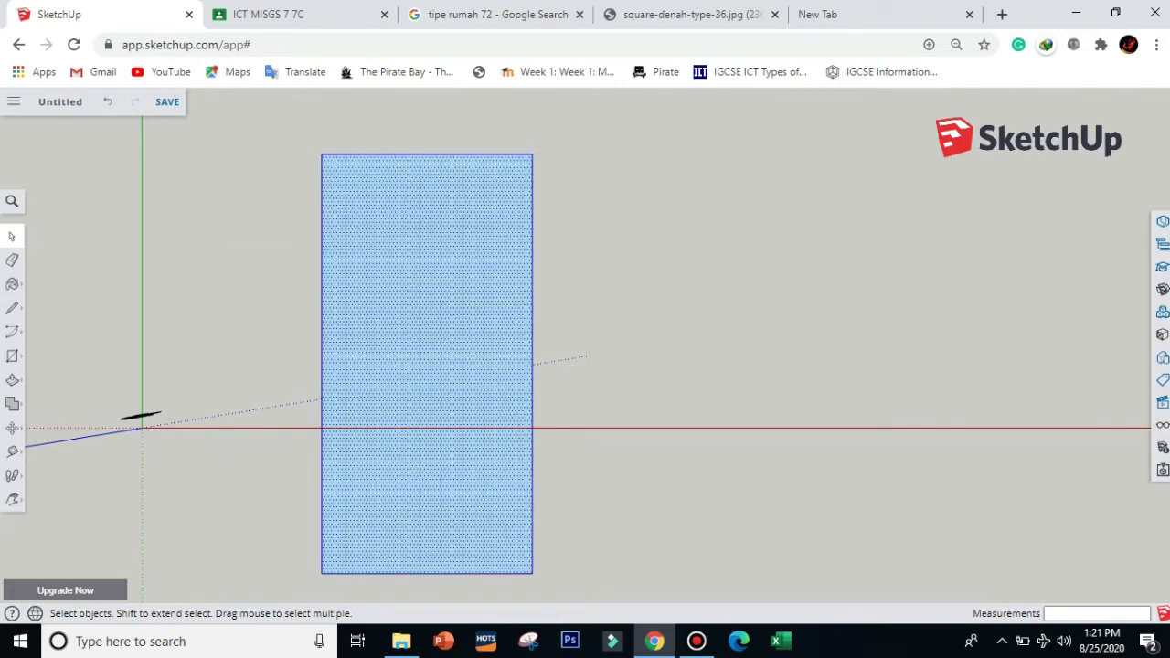
click(13, 428)
click(407, 406)
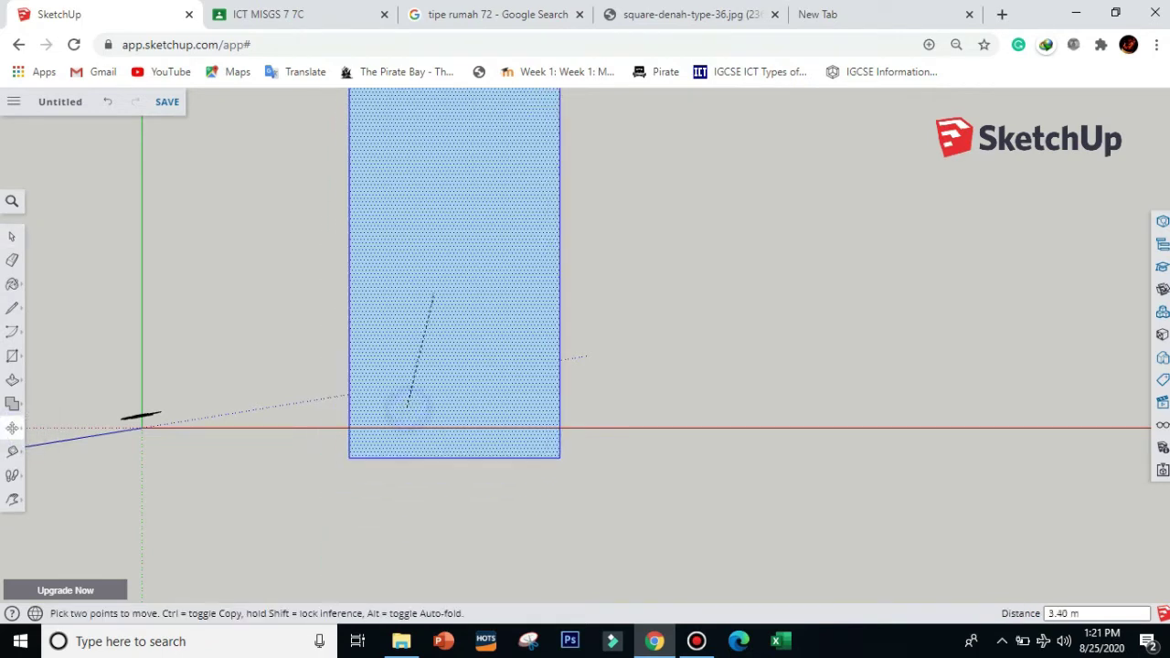
click(439, 229)
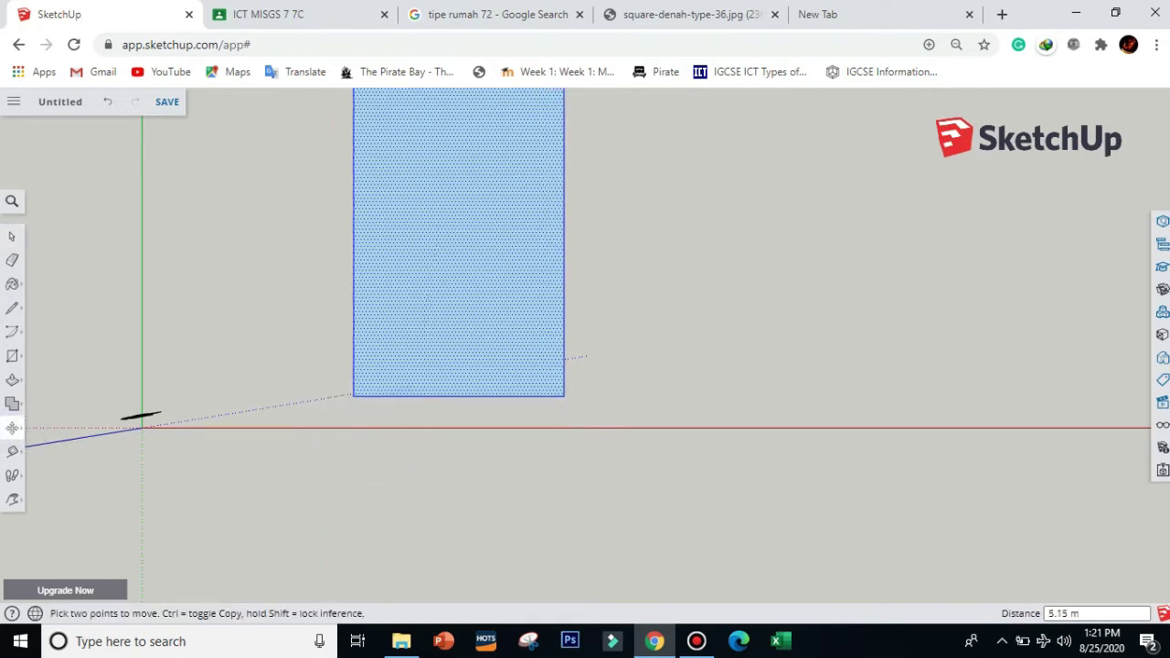
Open the Scenes panel with the standard views and deselect the plot rectangle.
click(12, 236)
click(1162, 402)
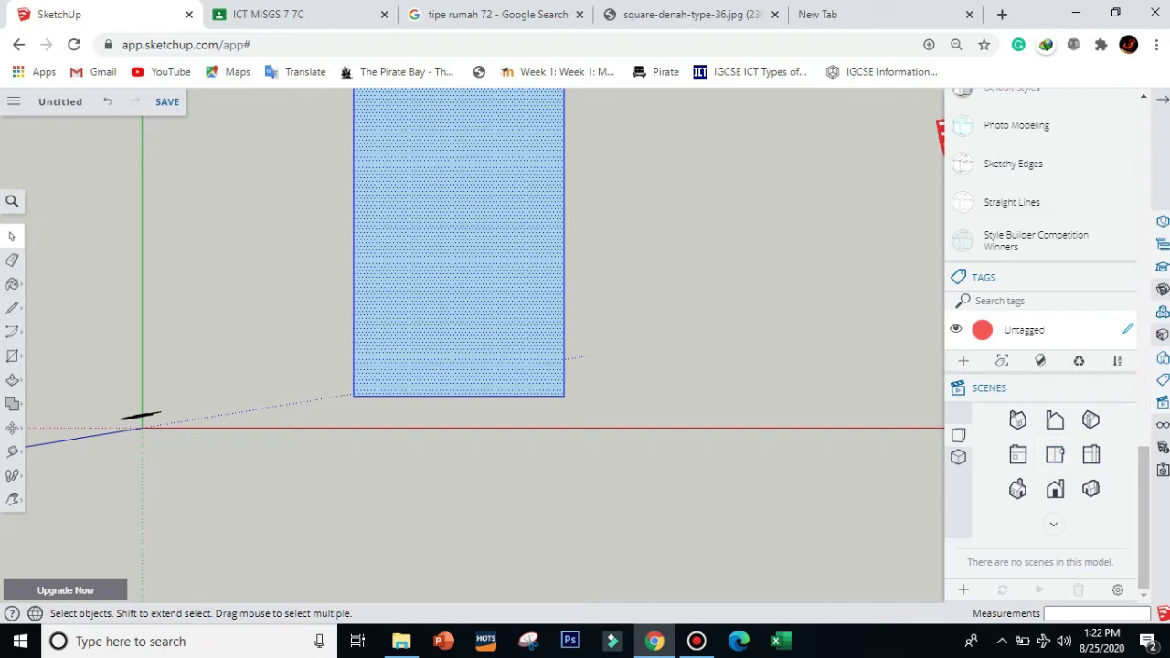
click(270, 292)
scroll(641, 315, up, 2)
scroll(640, 315, down, 3)
click(13, 499)
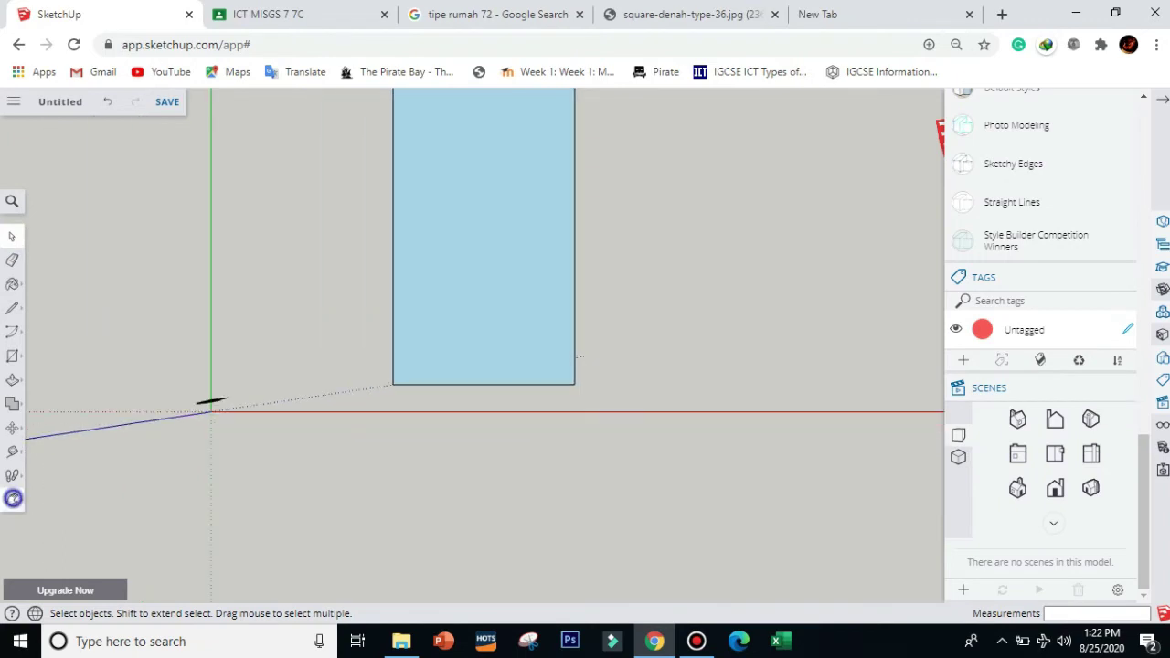
drag(266, 295, 214, 443)
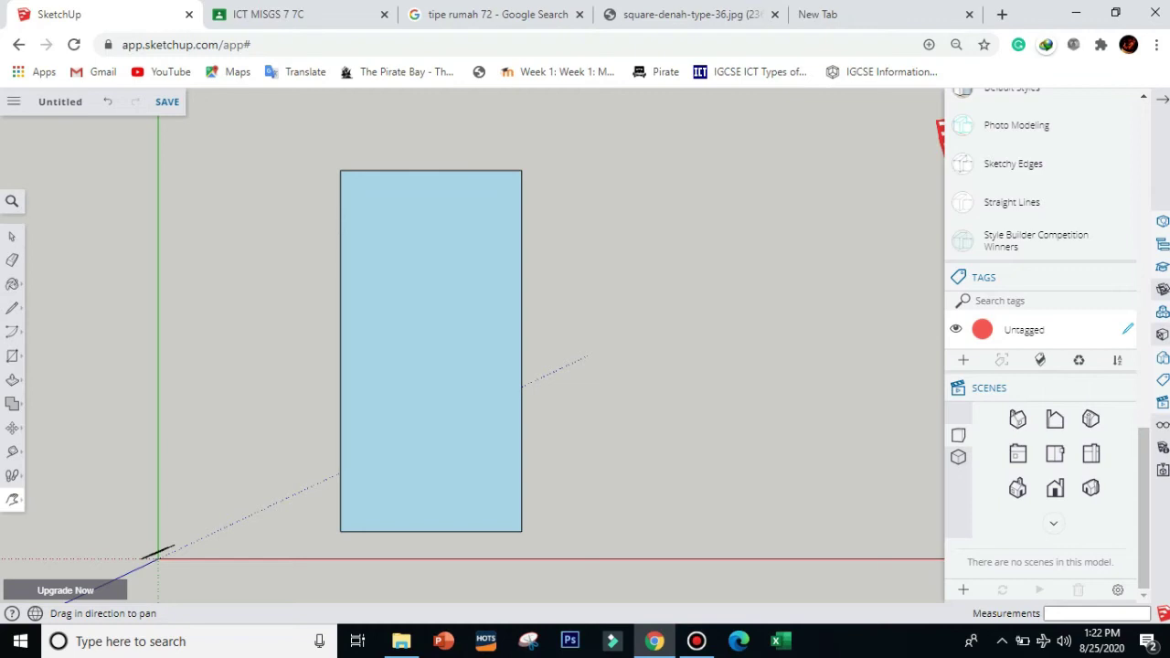
Draw the 3 m by 4 m carport rectangle from the plot's lower-left corner, using the floor plan's dimensions.
click(685, 13)
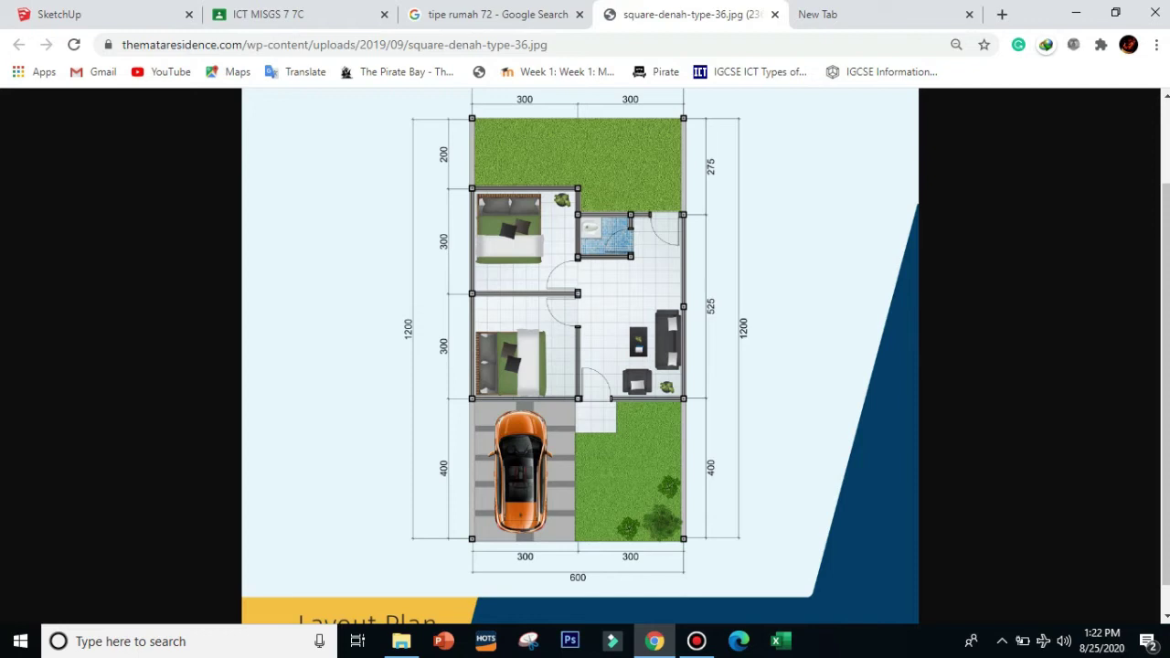
click(137, 14)
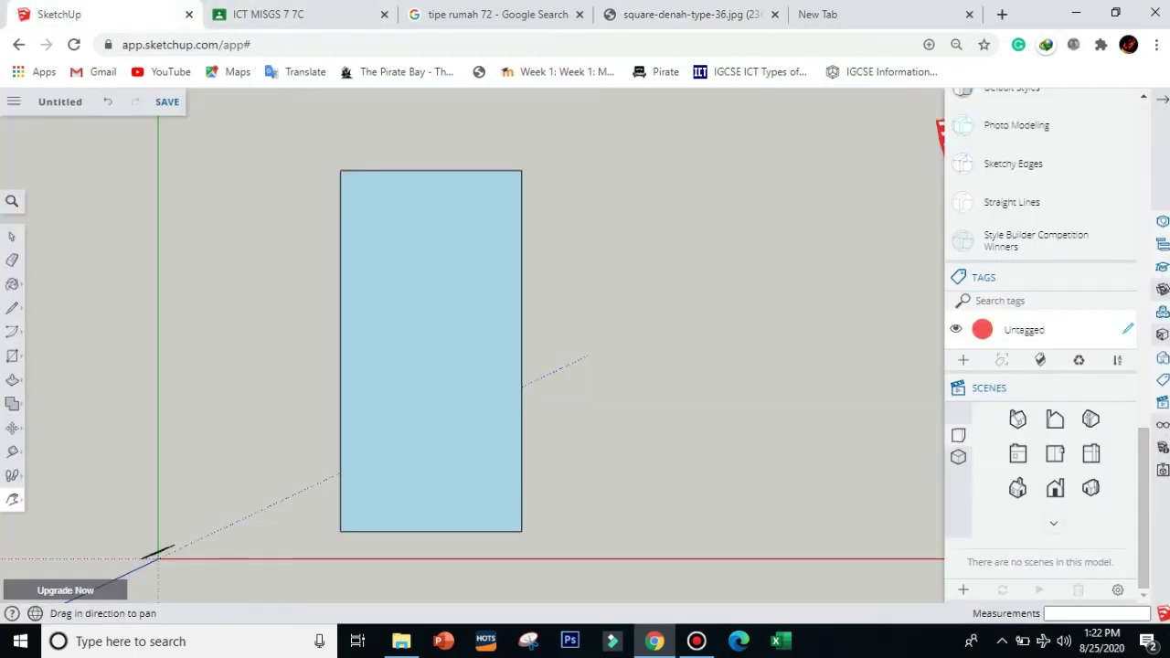
click(13, 357)
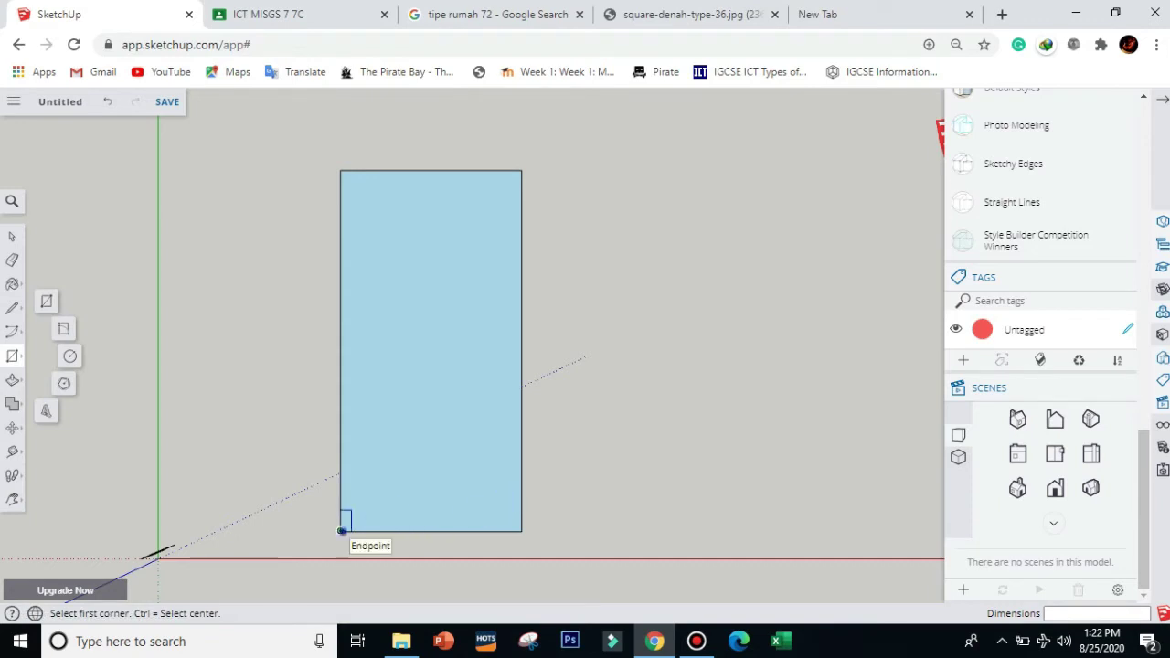
click(341, 530)
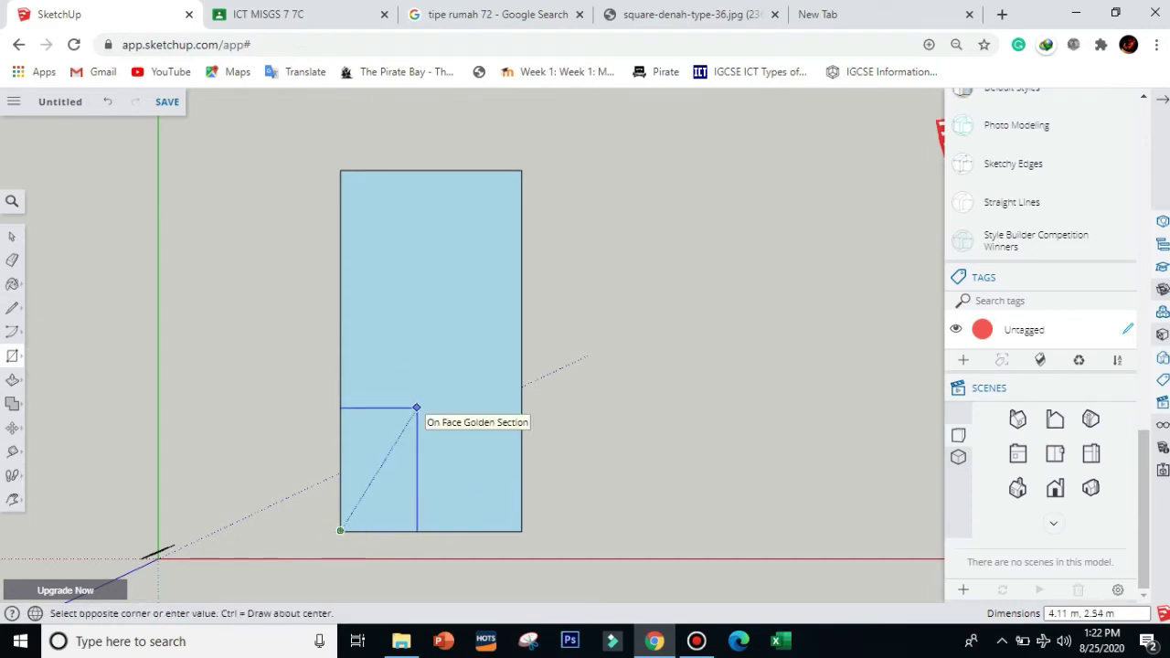
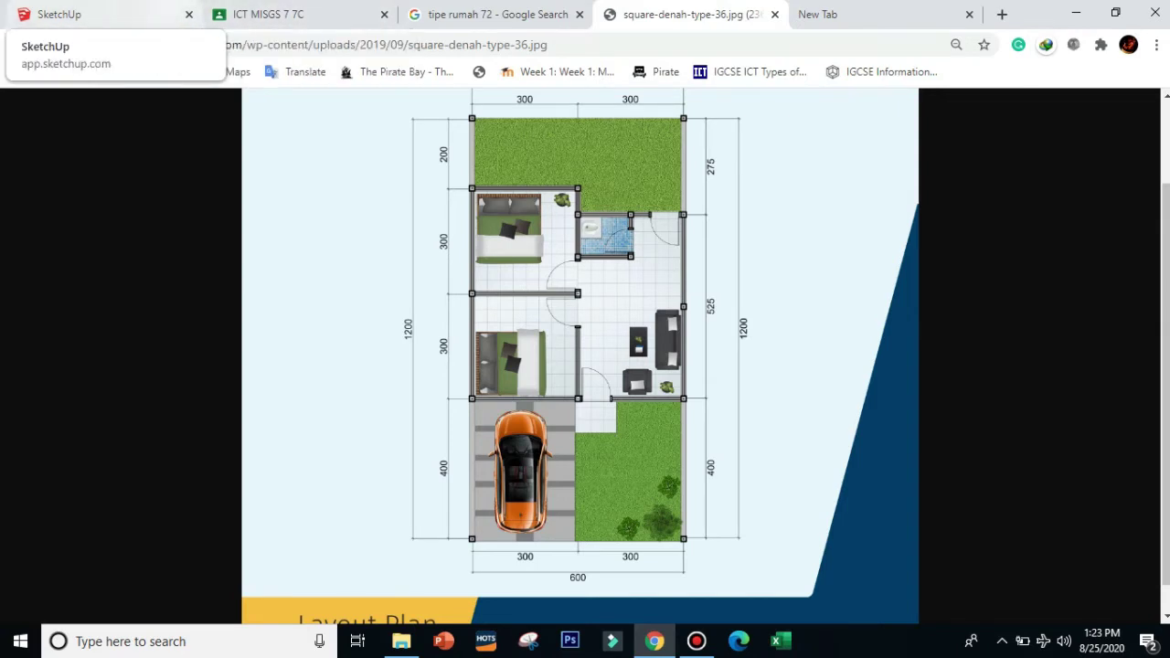
click(60, 14)
Draw two 3 m by 3 m bedroom rectangles stacked above the carport along the plot's left edge.
click(340, 411)
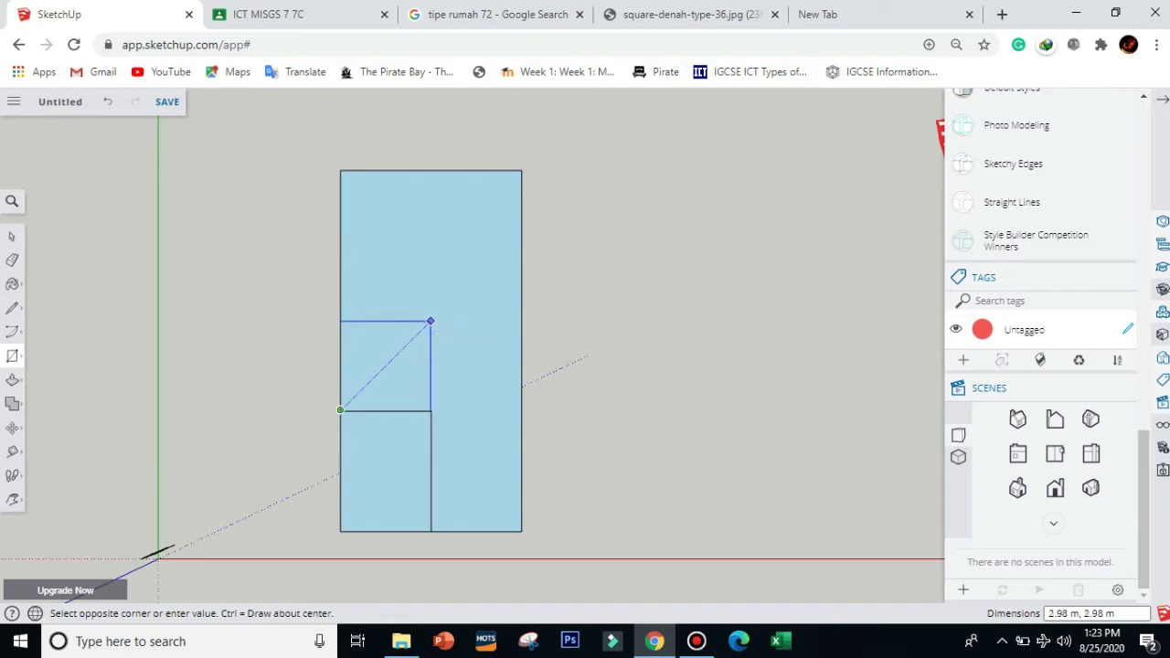
click(431, 321)
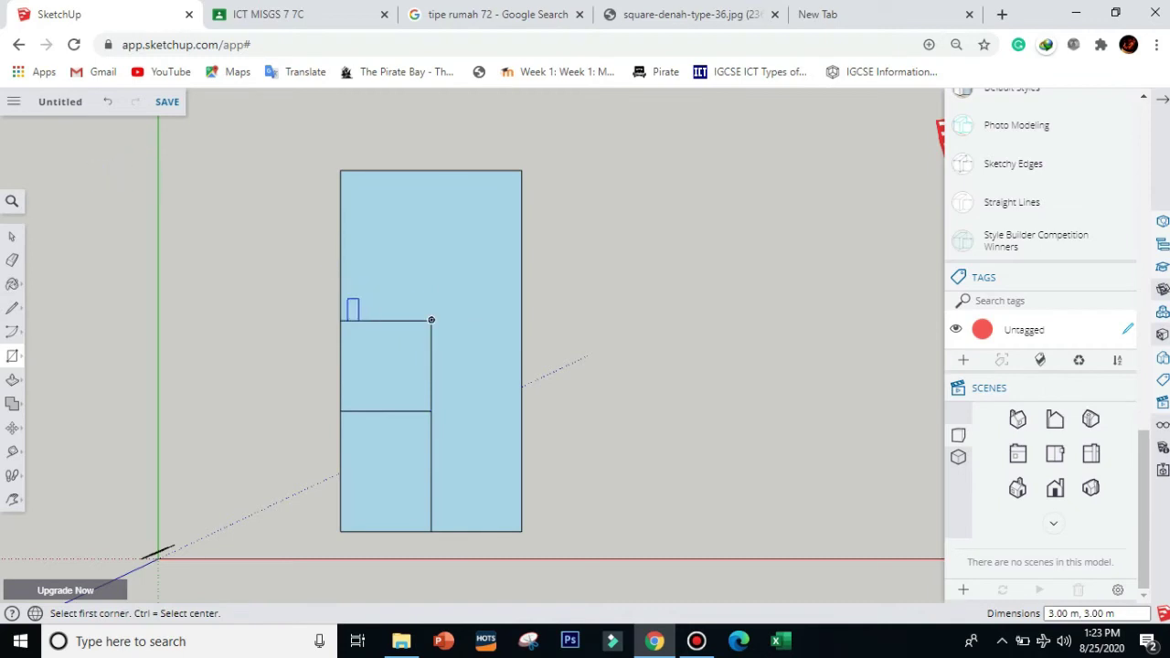
click(340, 320)
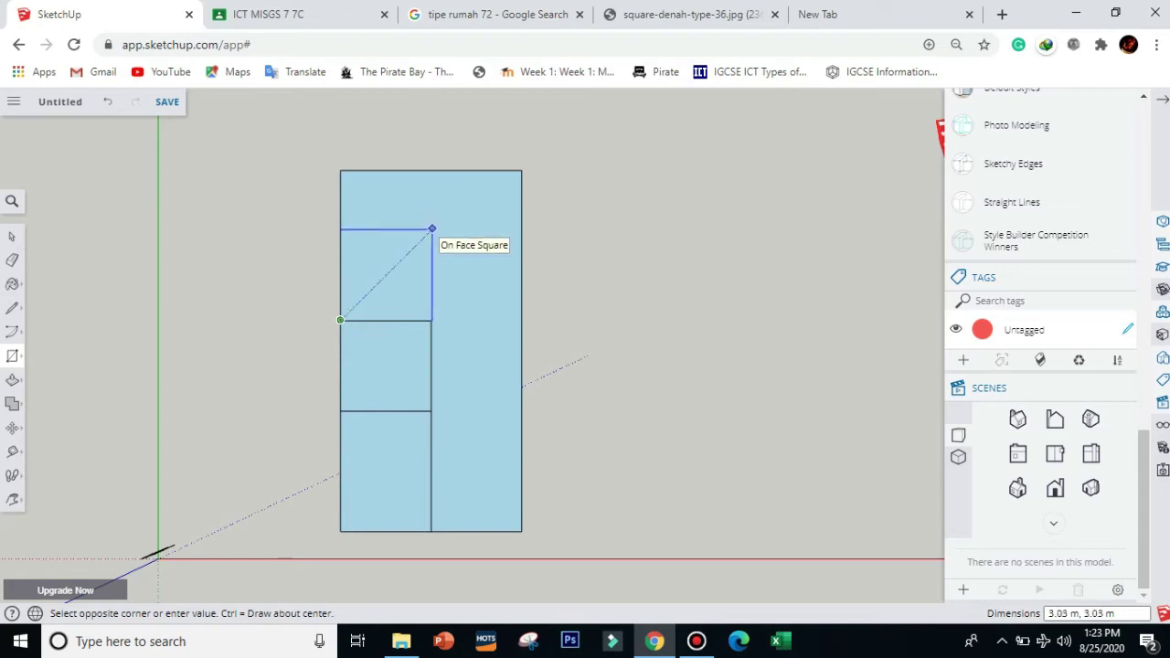
click(430, 229)
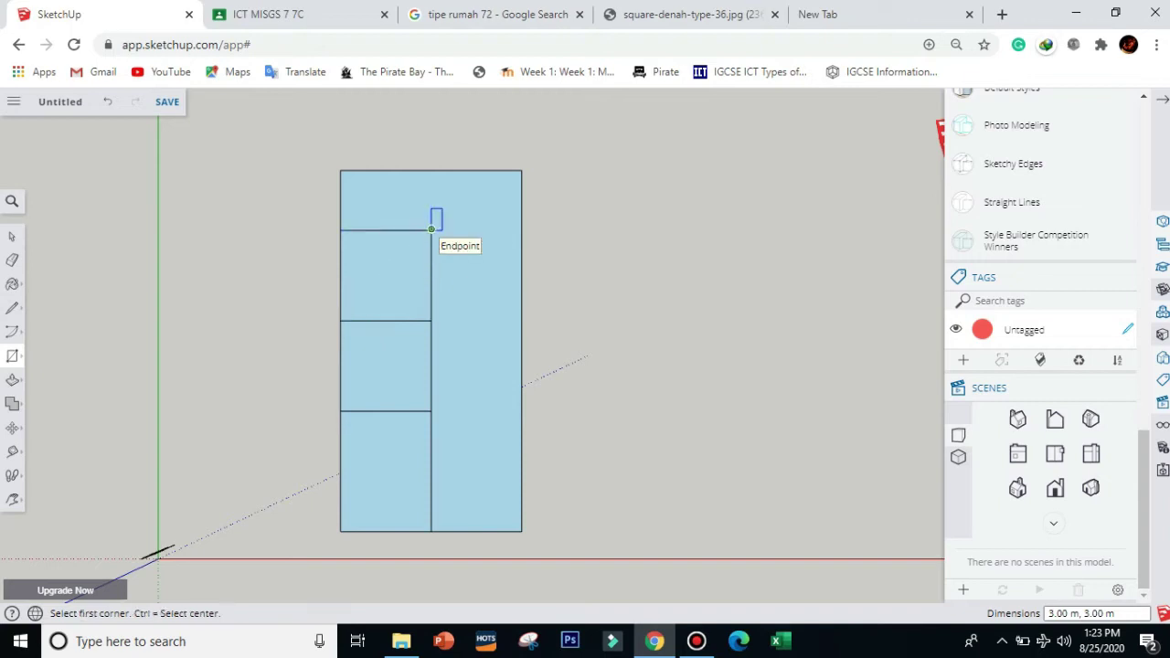
Place the floor plan image's browser tab directly beside the SketchUp tab and return to the model.
click(314, 13)
click(482, 11)
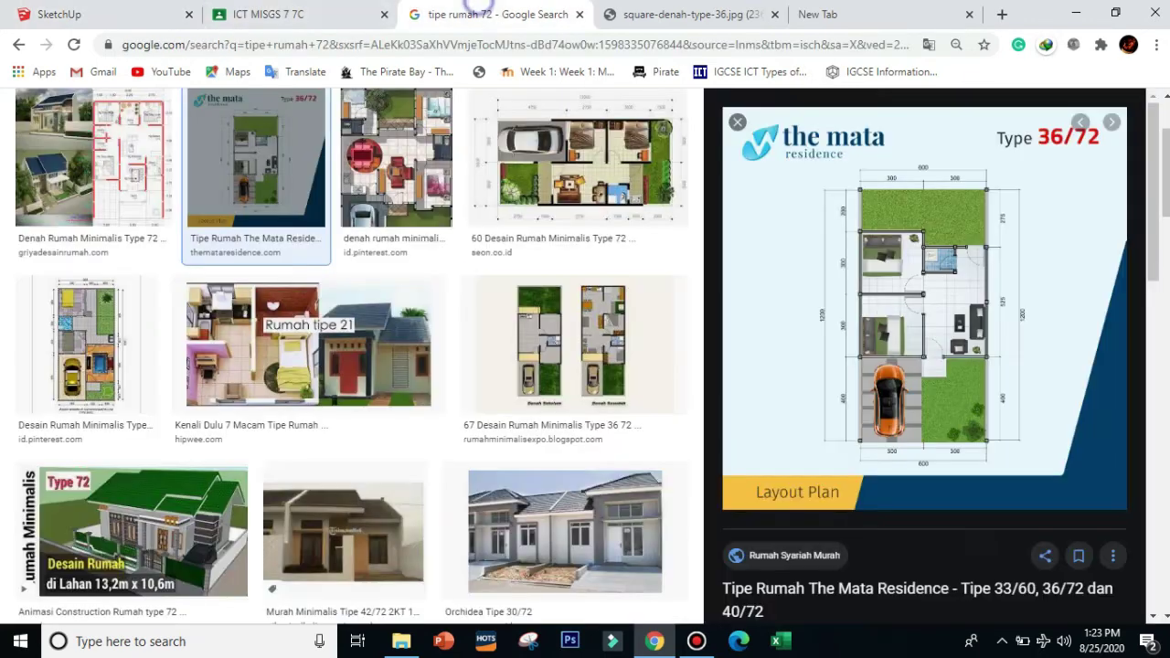
click(676, 11)
drag(365, 13, 286, 13)
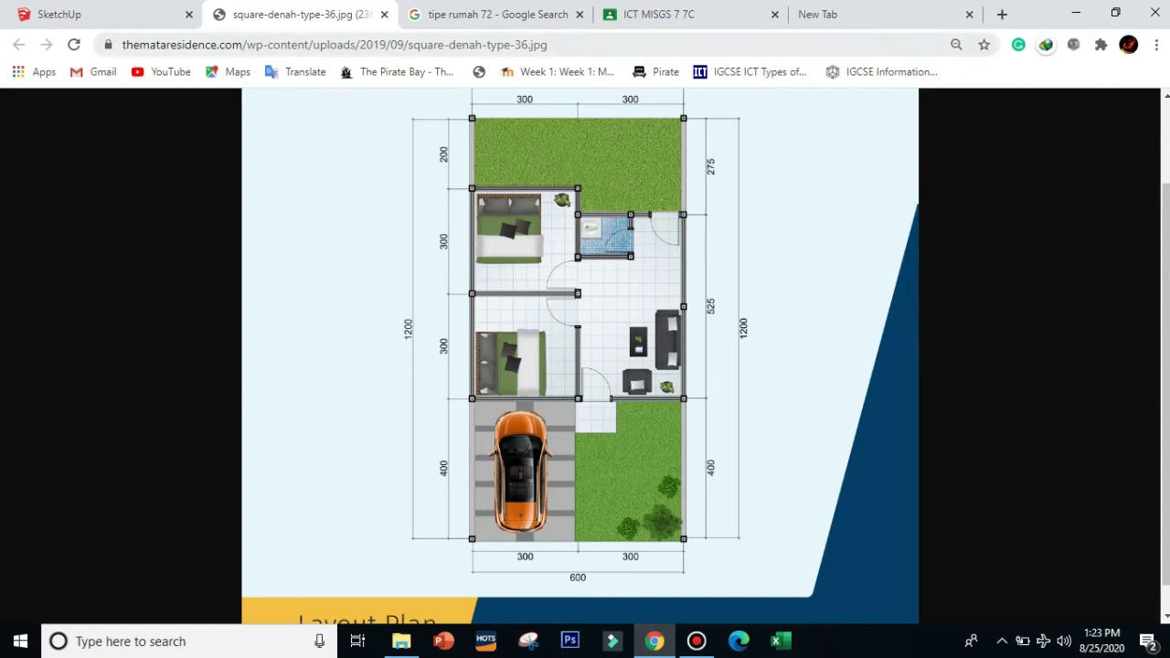
click(121, 9)
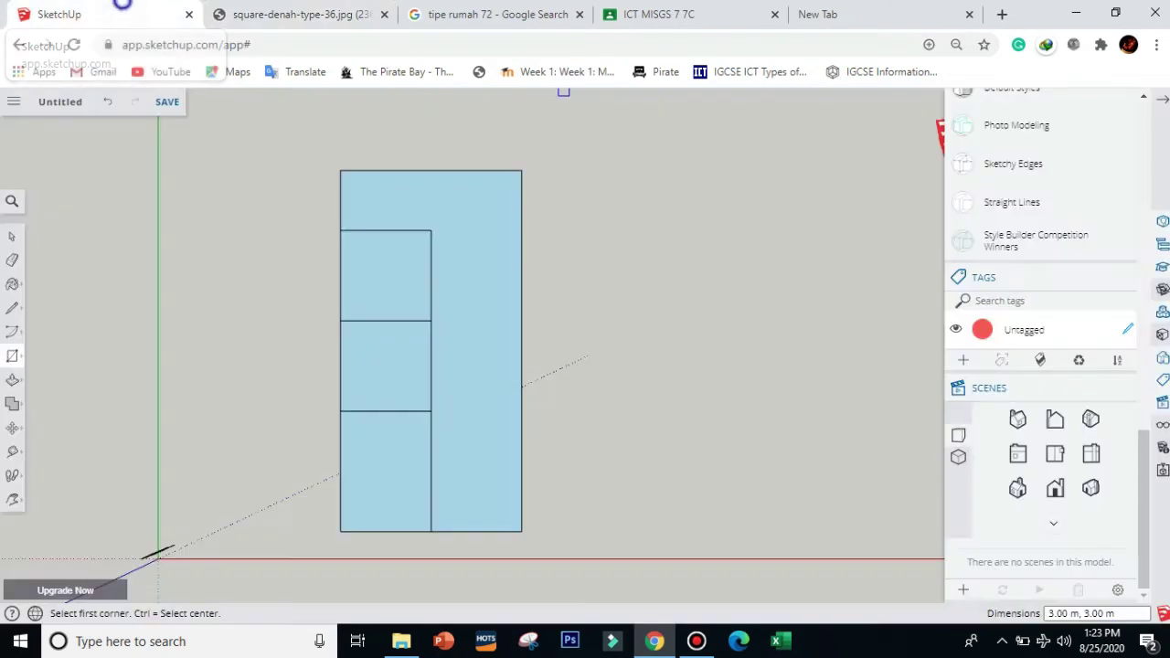
Draw the living area rectangle, 3 m by about 5.26 m, from the carport's upper-right corner to the plot's right edge, and compare it with the floor plan.
click(256, 13)
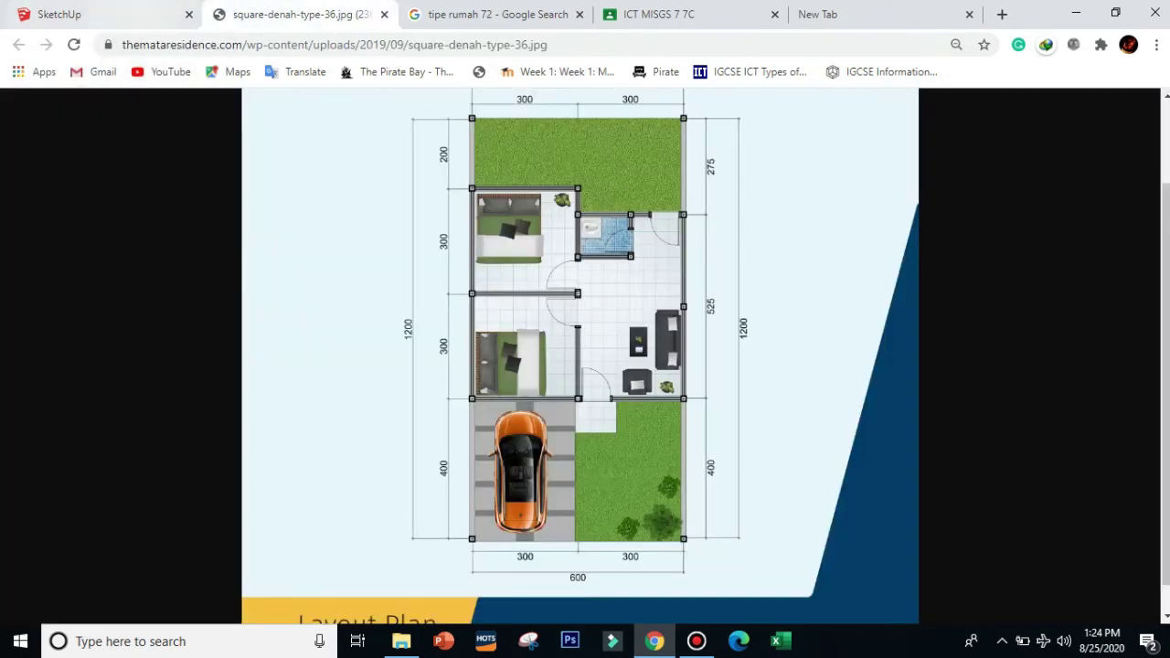
click(122, 9)
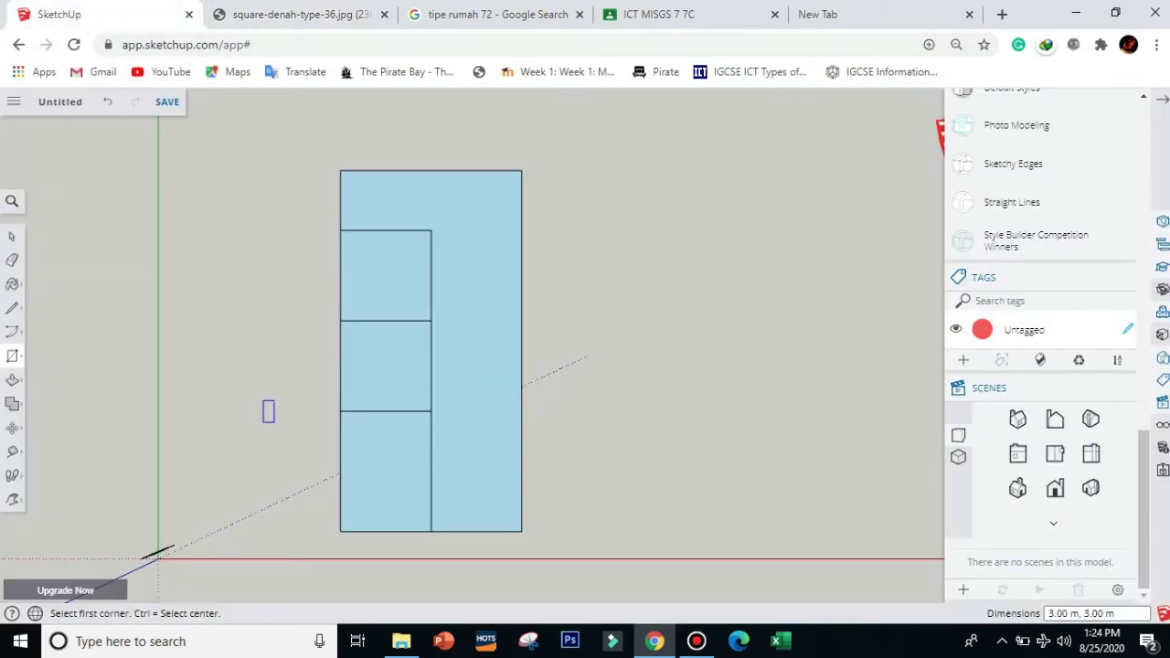
click(431, 409)
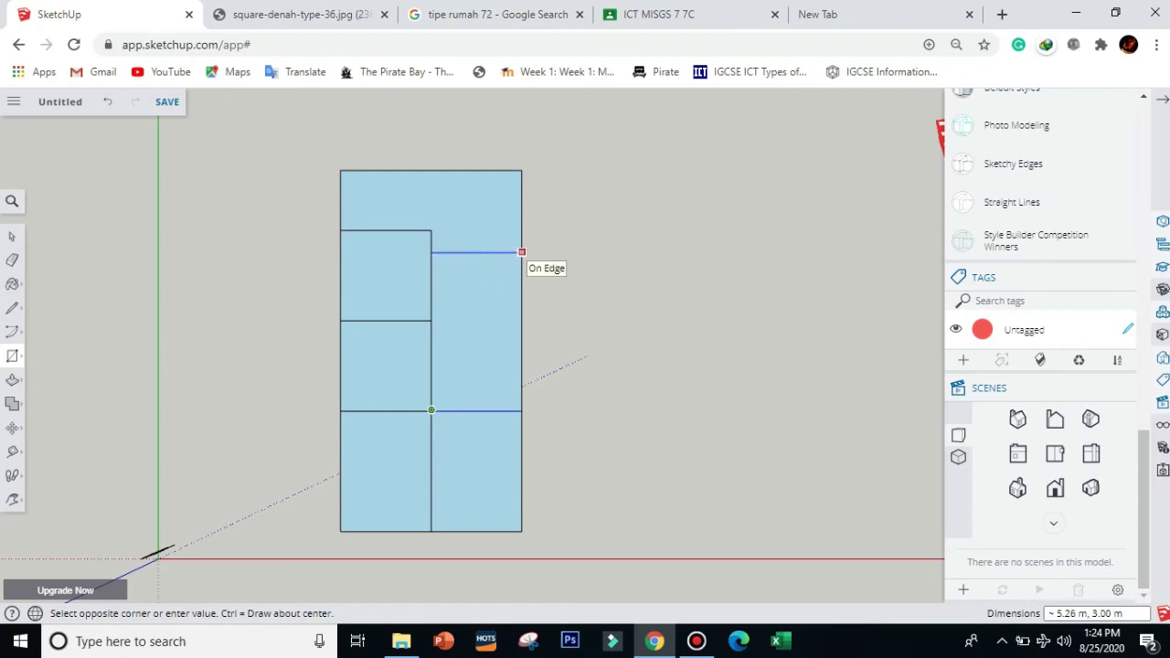
click(521, 253)
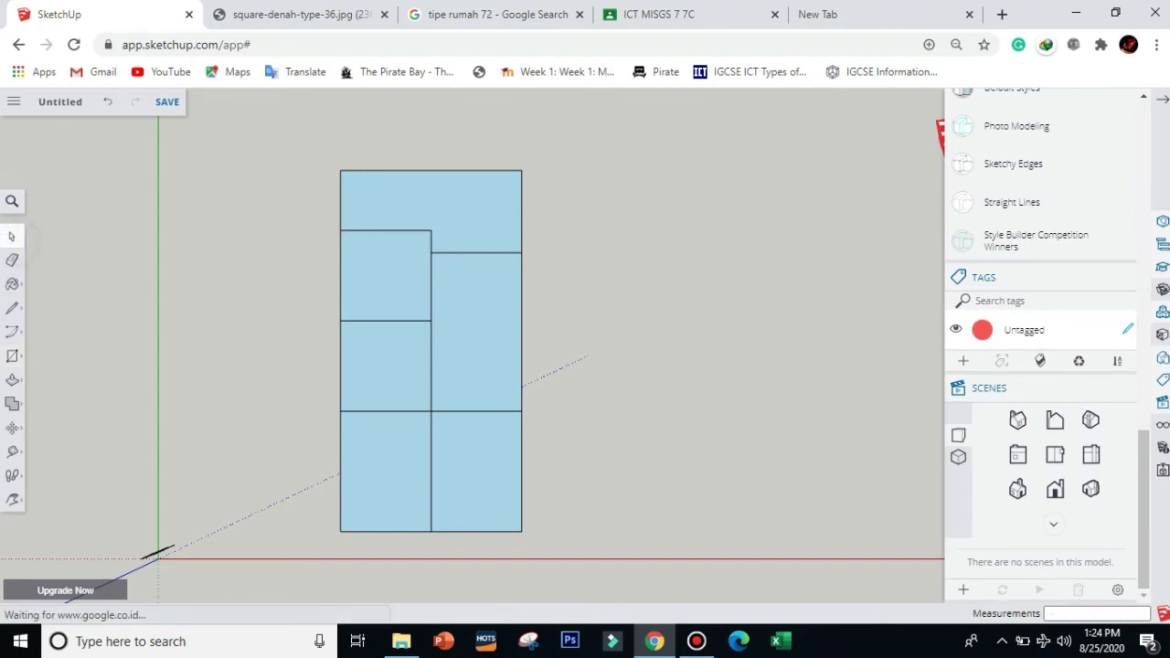
click(307, 9)
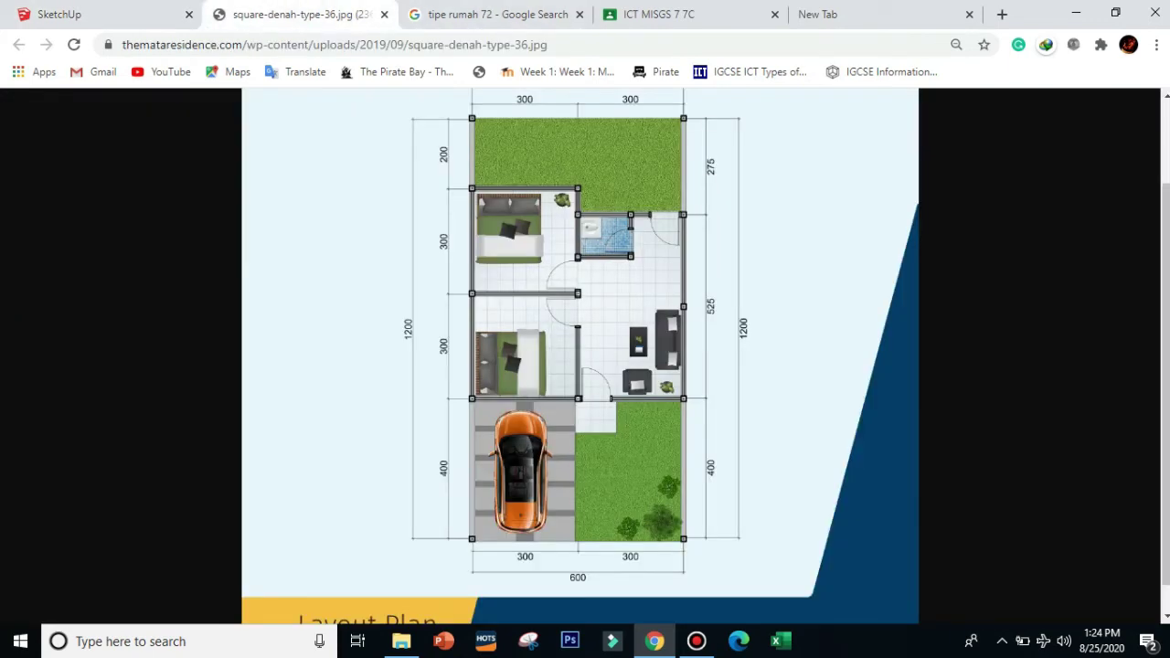
click(89, 13)
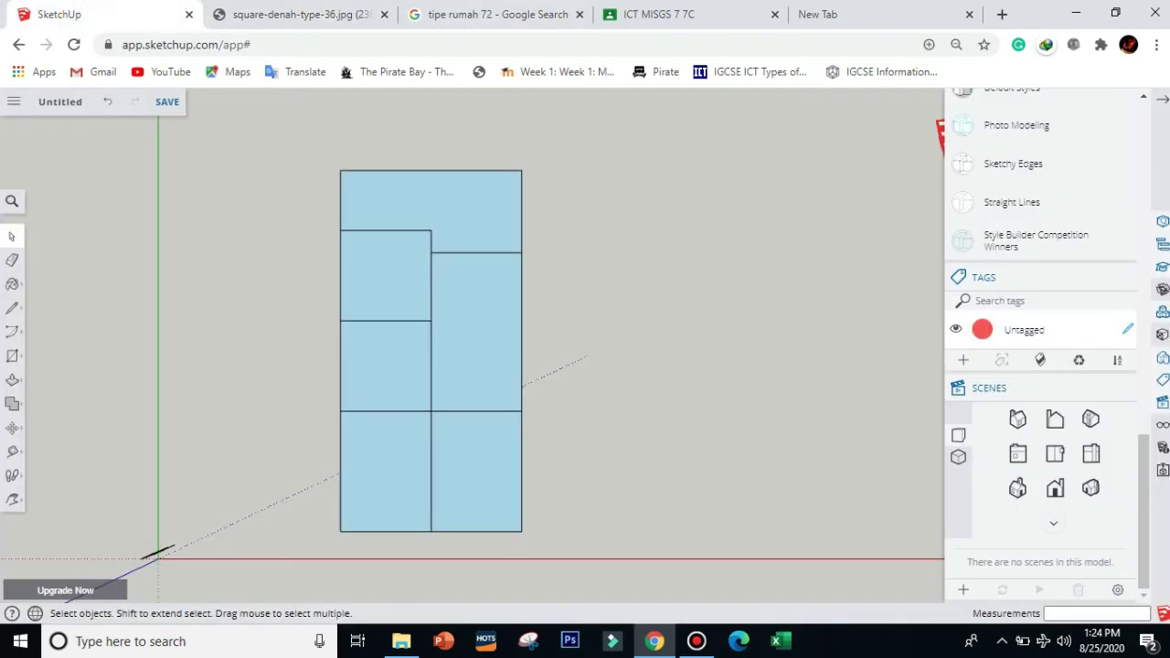
click(13, 380)
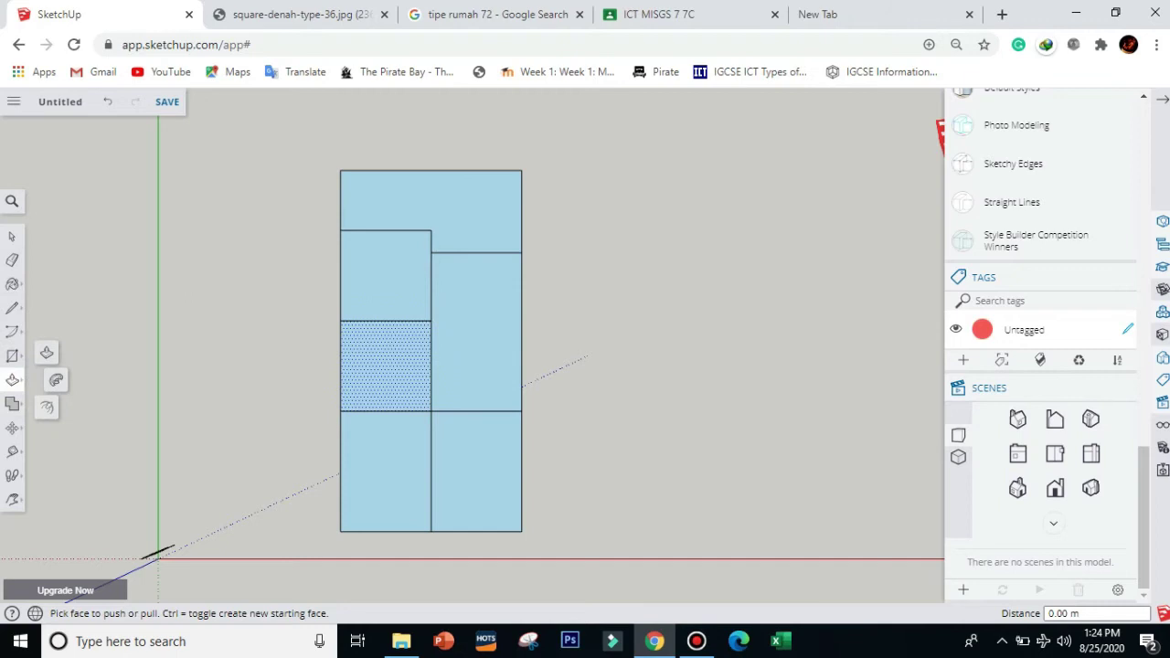
scroll(404, 384, up, 5)
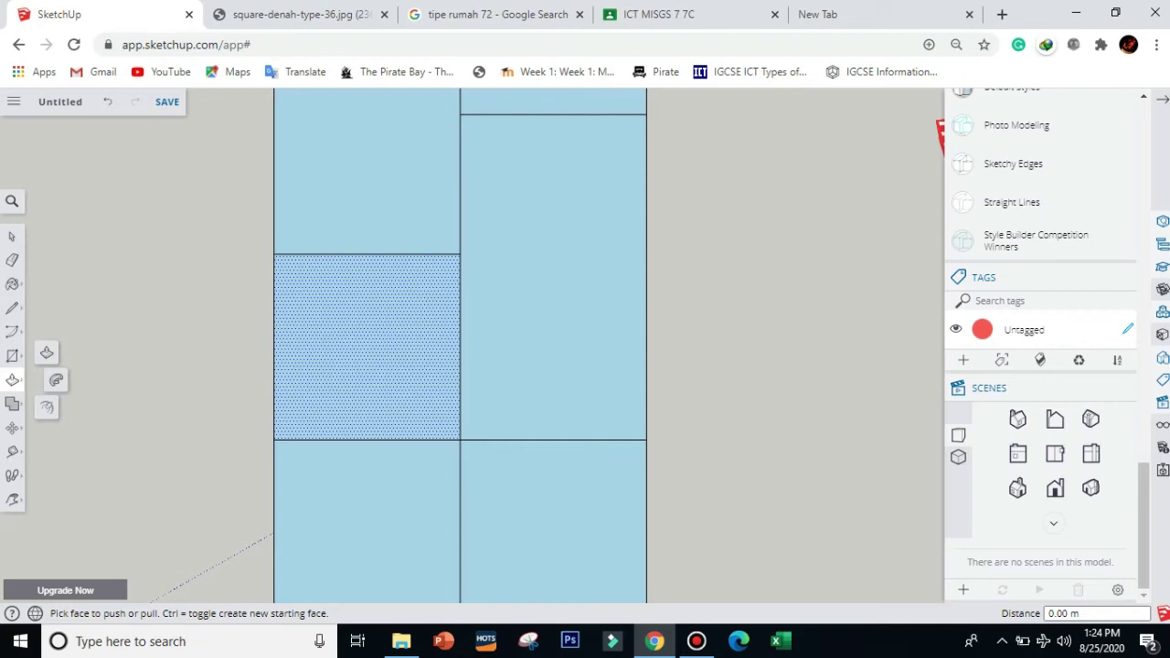
click(366, 373)
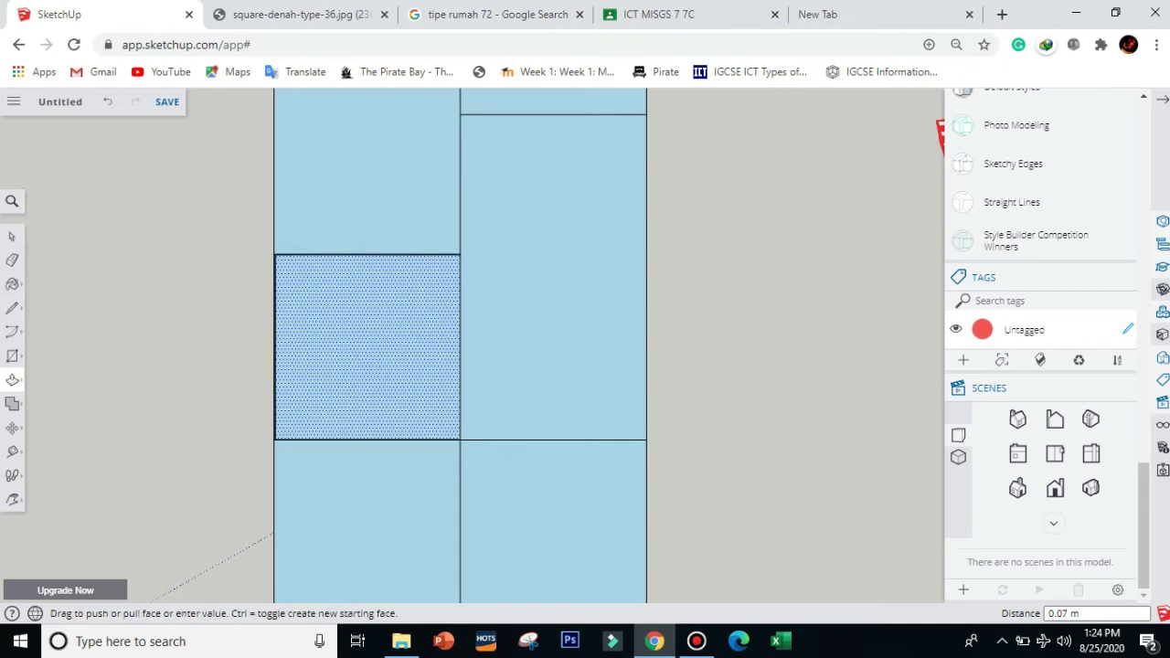
key(ctrl+z)
Offset the lower bedroom's outline inward by 0.10 m to form its wall thickness.
click(12, 380)
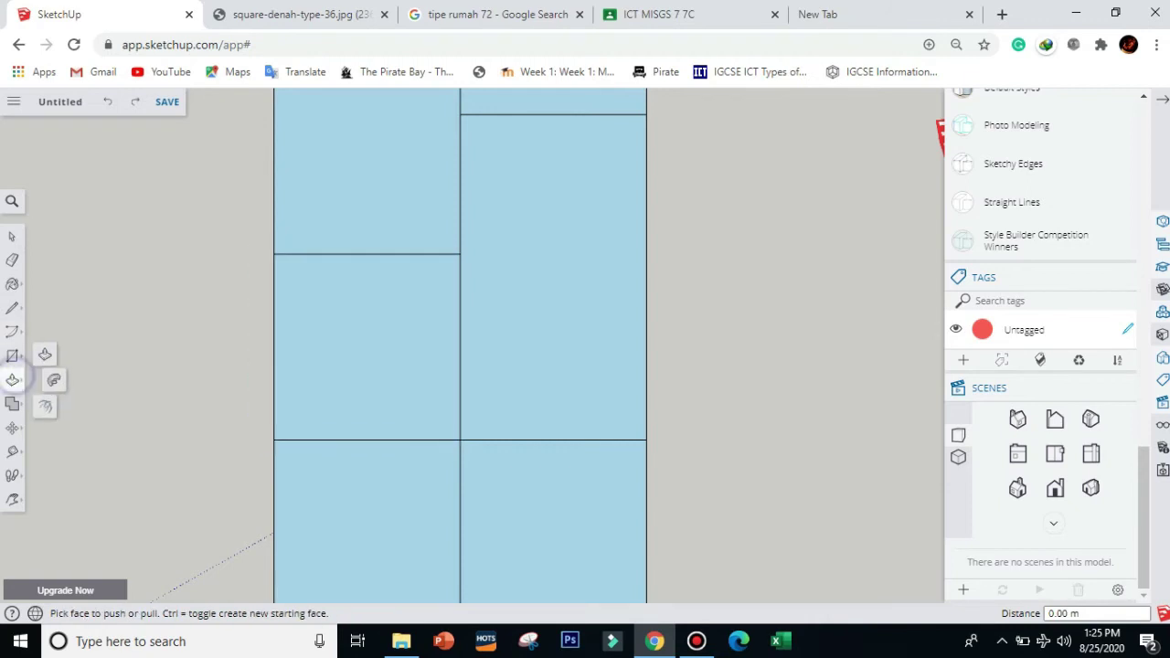
click(45, 408)
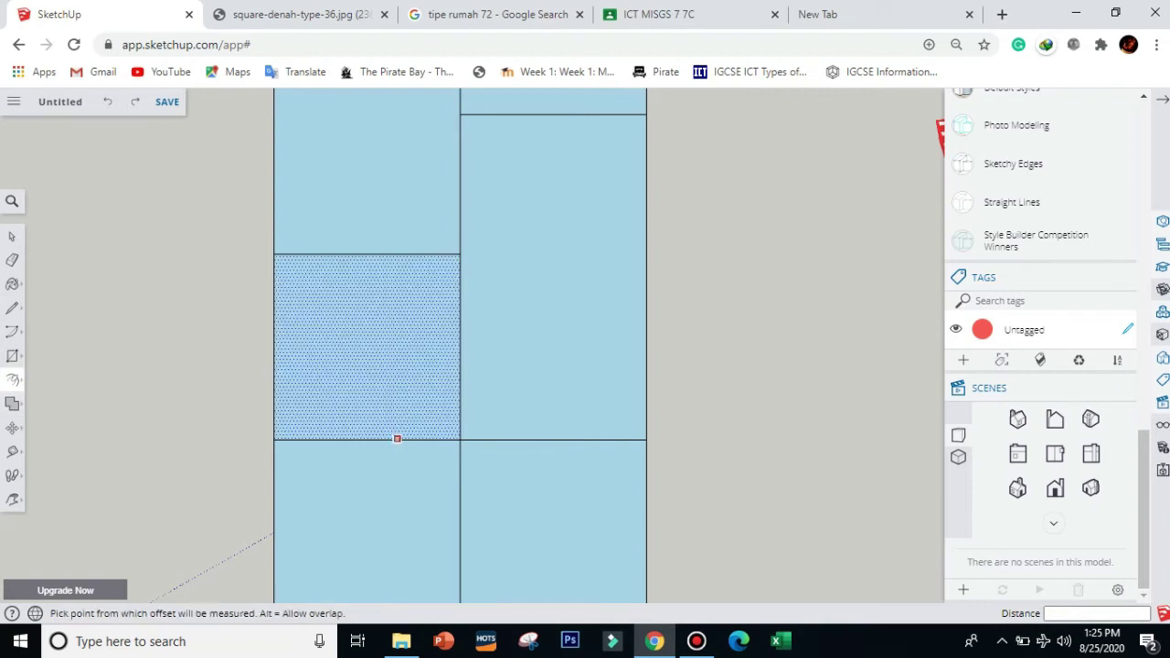
click(403, 440)
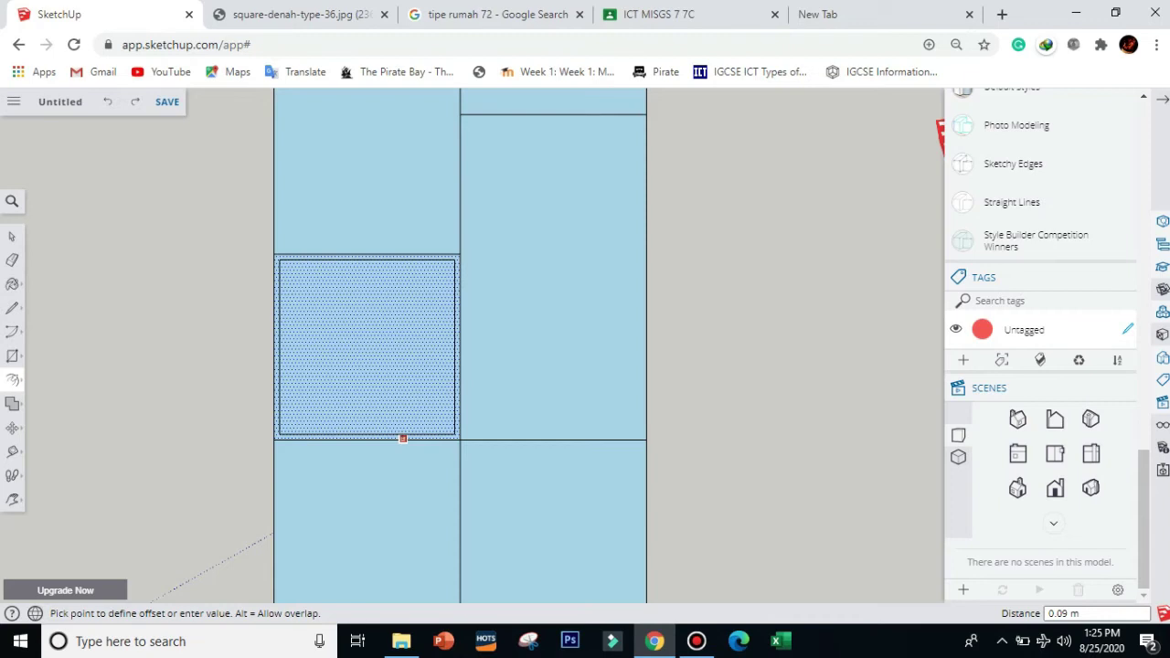
click(403, 439)
text(0.10m)
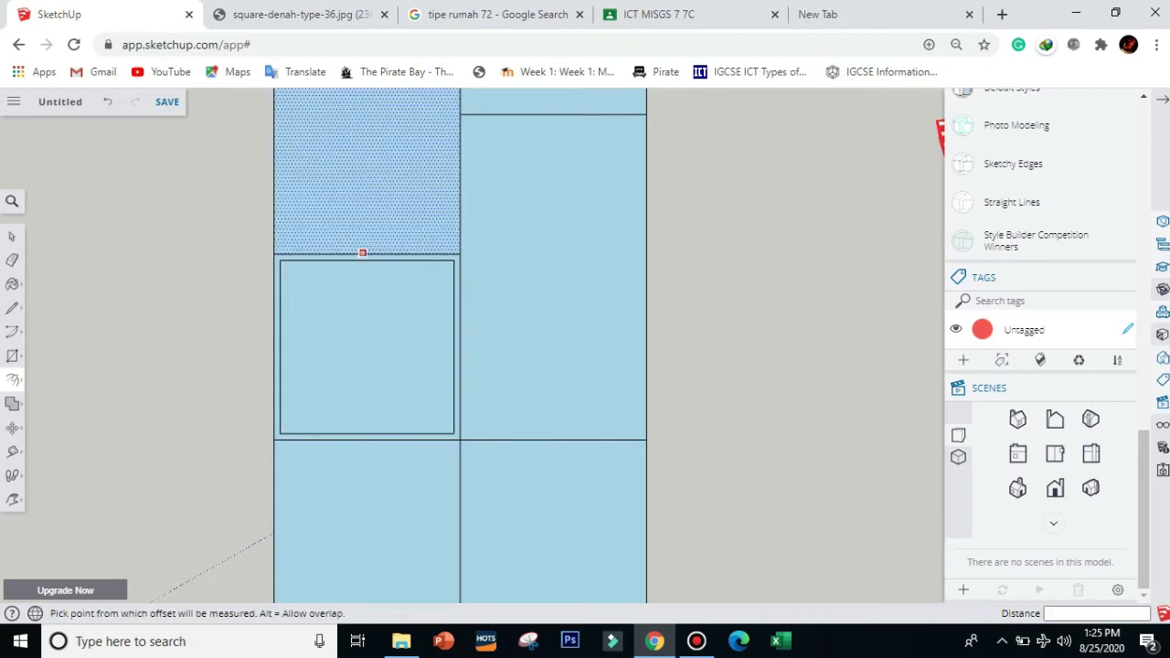
Offset the outlines of the upper bedroom and the living area inward by 0.10 m for their walls.
click(378, 252)
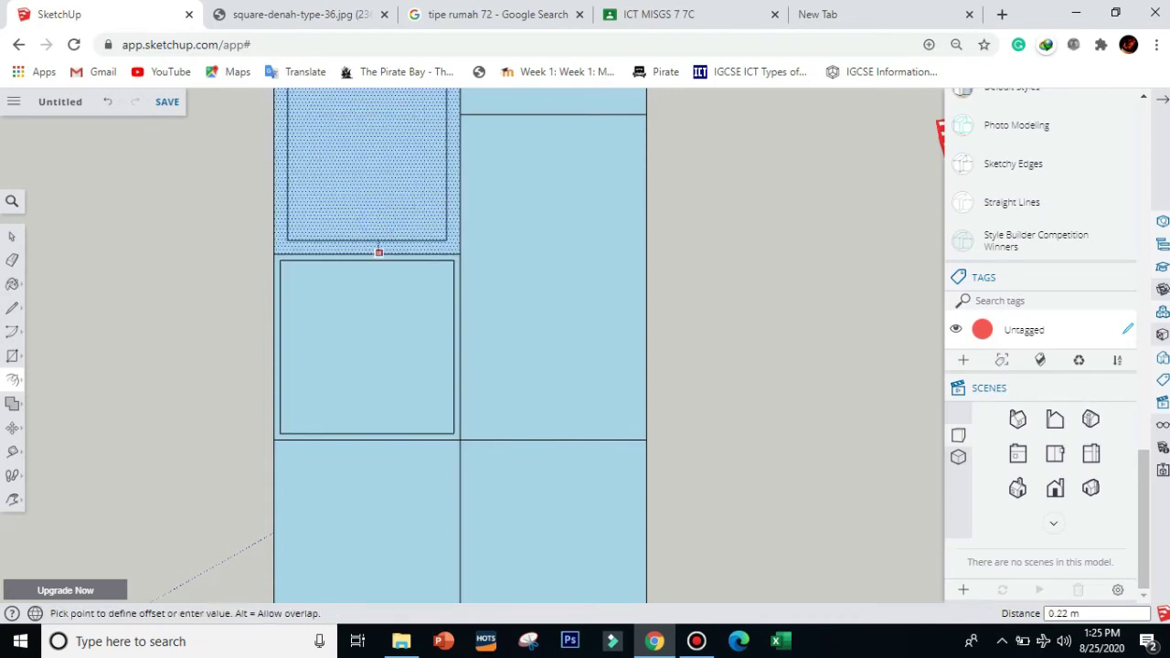
key(Escape)
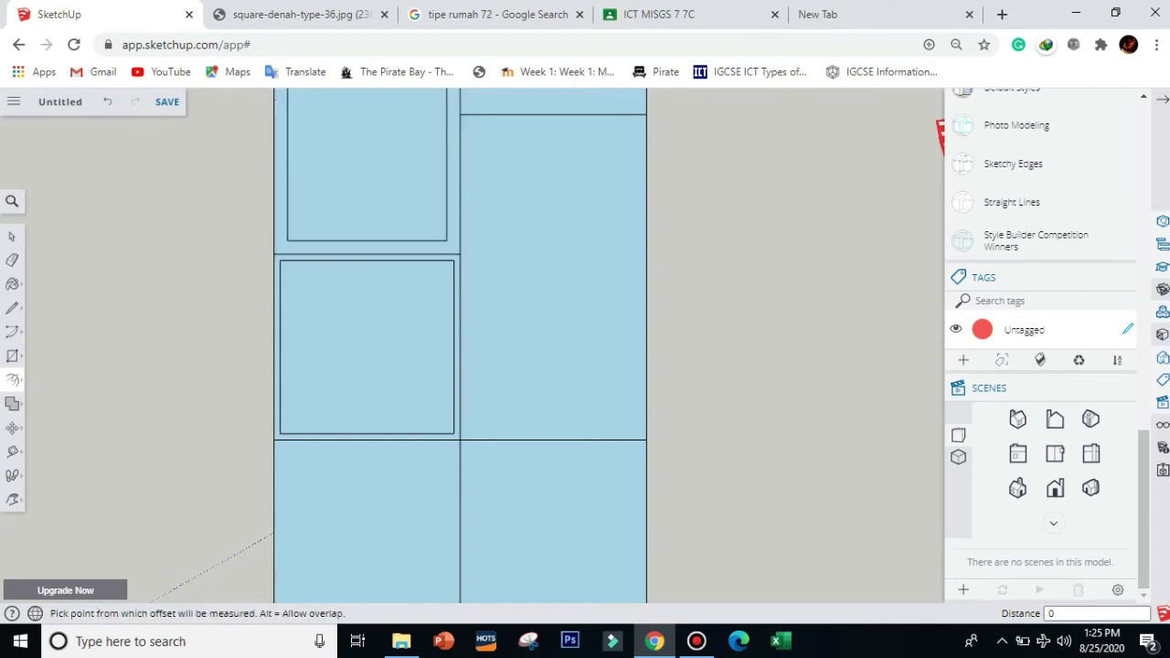
text(10m)
key(Return)
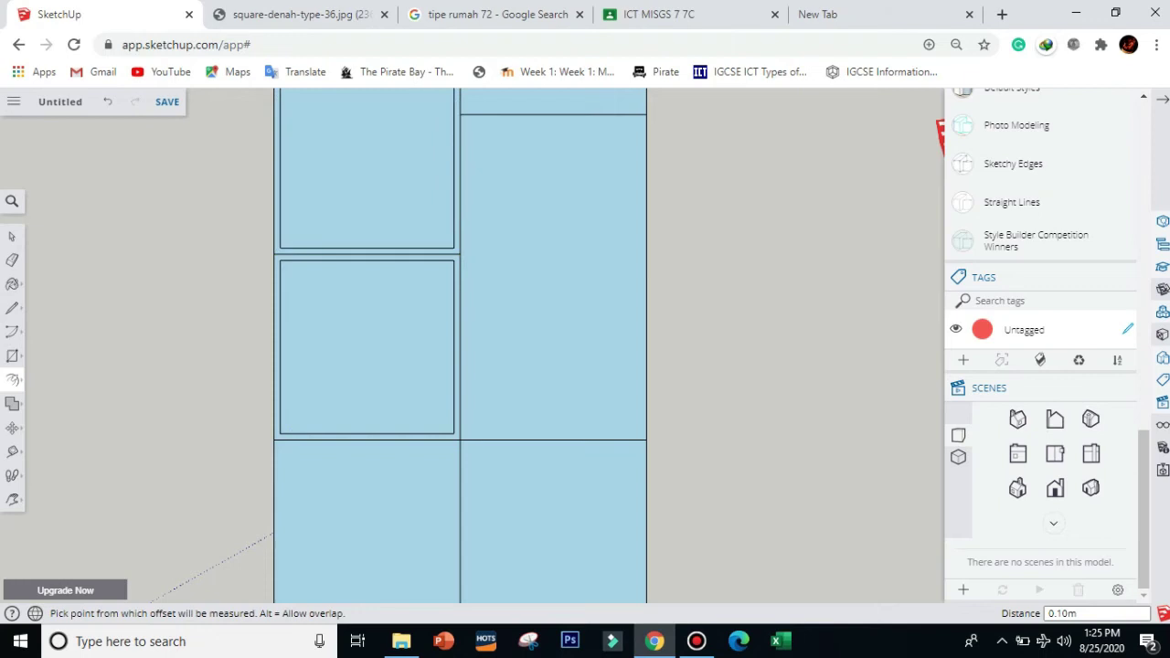
click(460, 310)
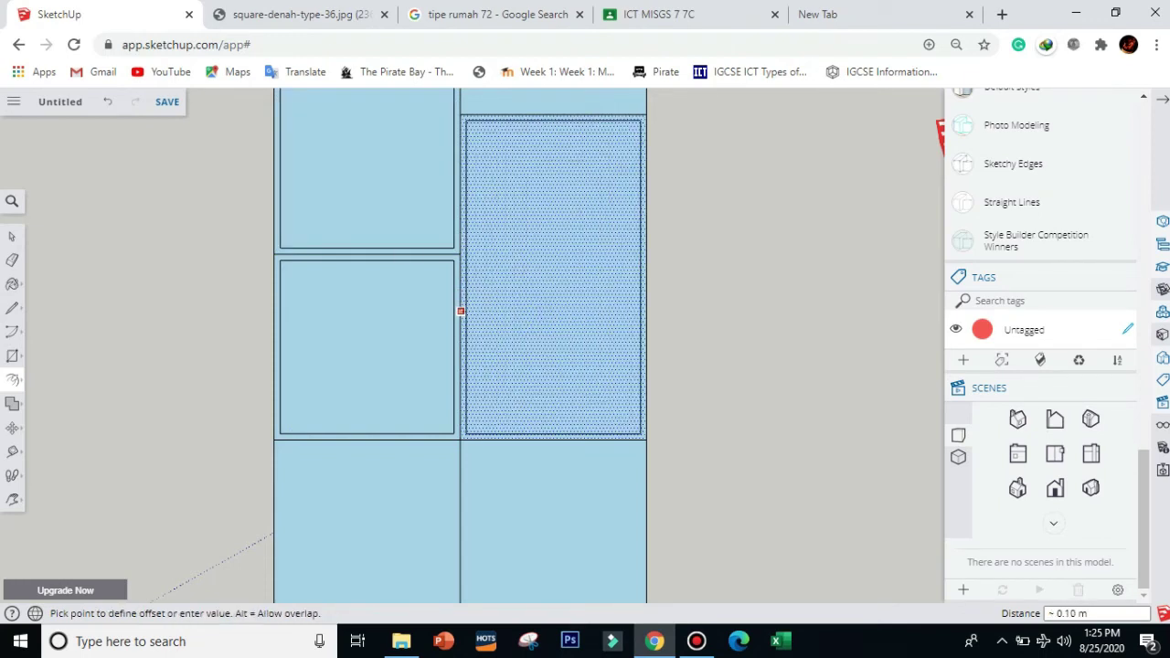
click(461, 310)
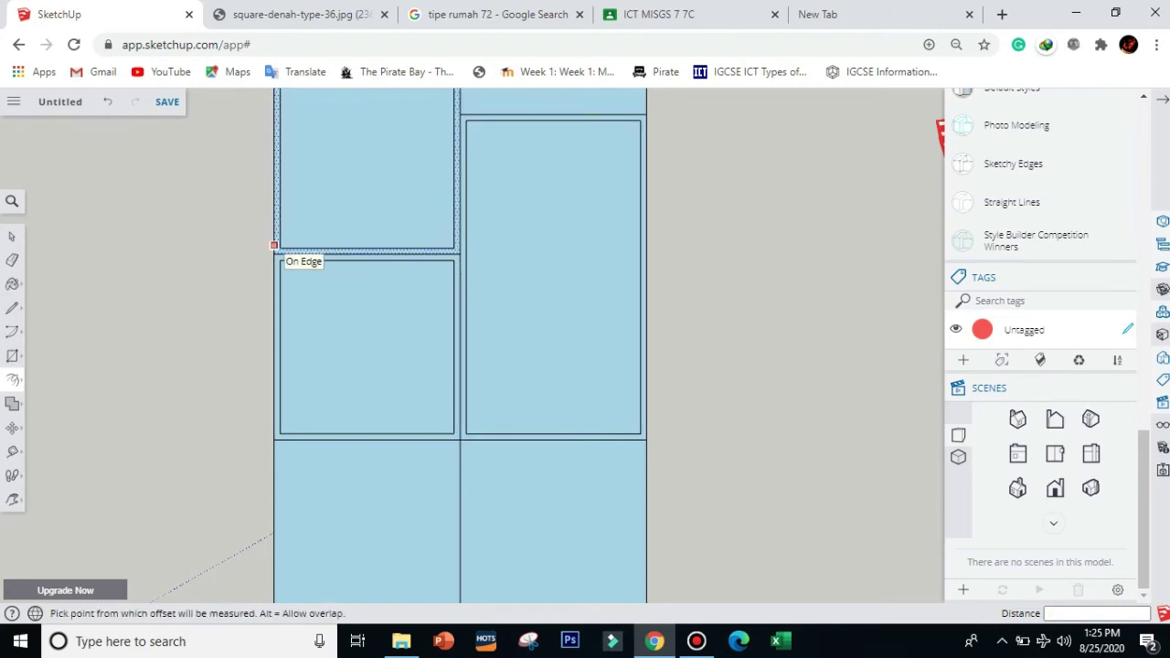
scroll(270, 293, up, 3)
scroll(266, 293, up, 1)
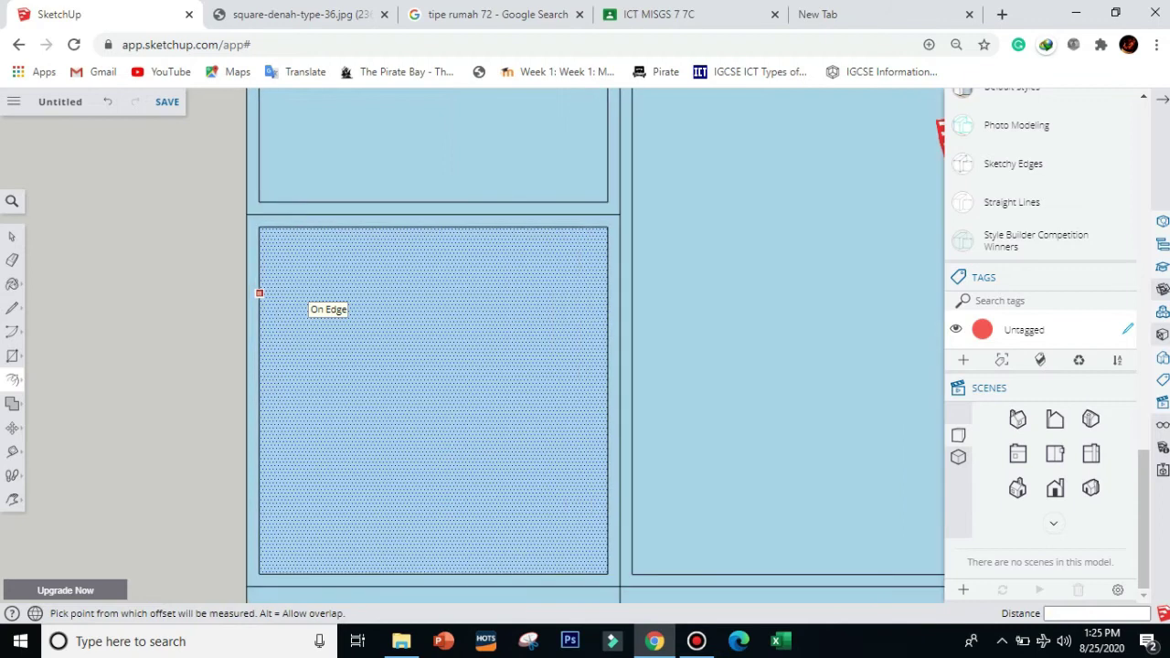
scroll(438, 229, down, 1)
scroll(438, 229, down, 2)
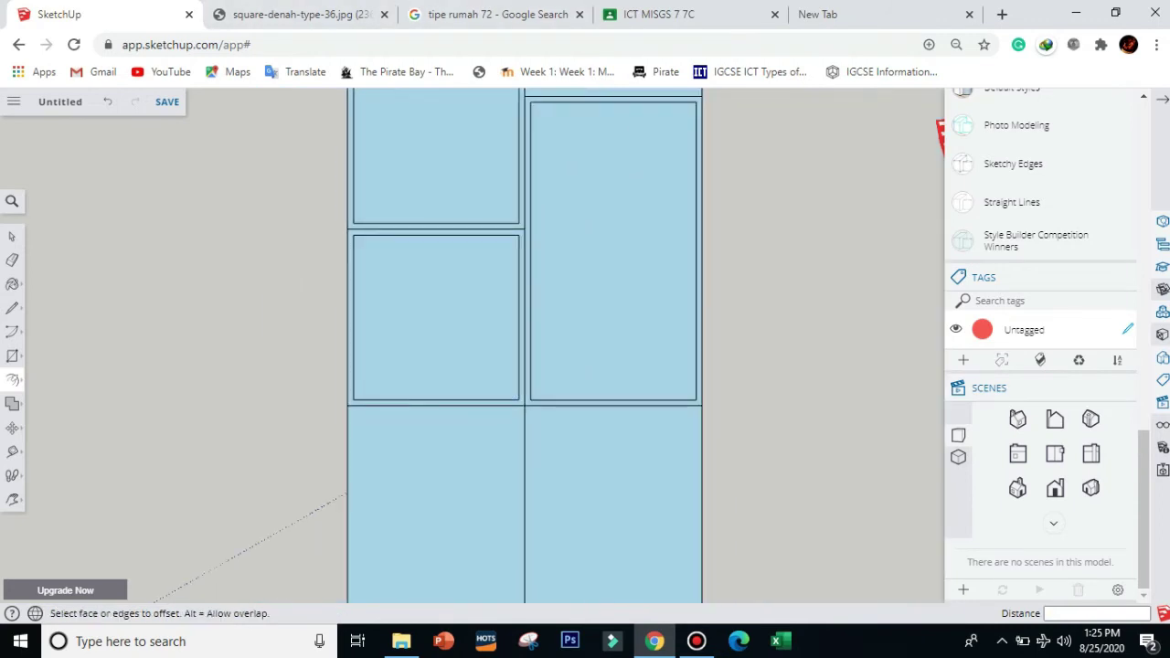
click(352, 332)
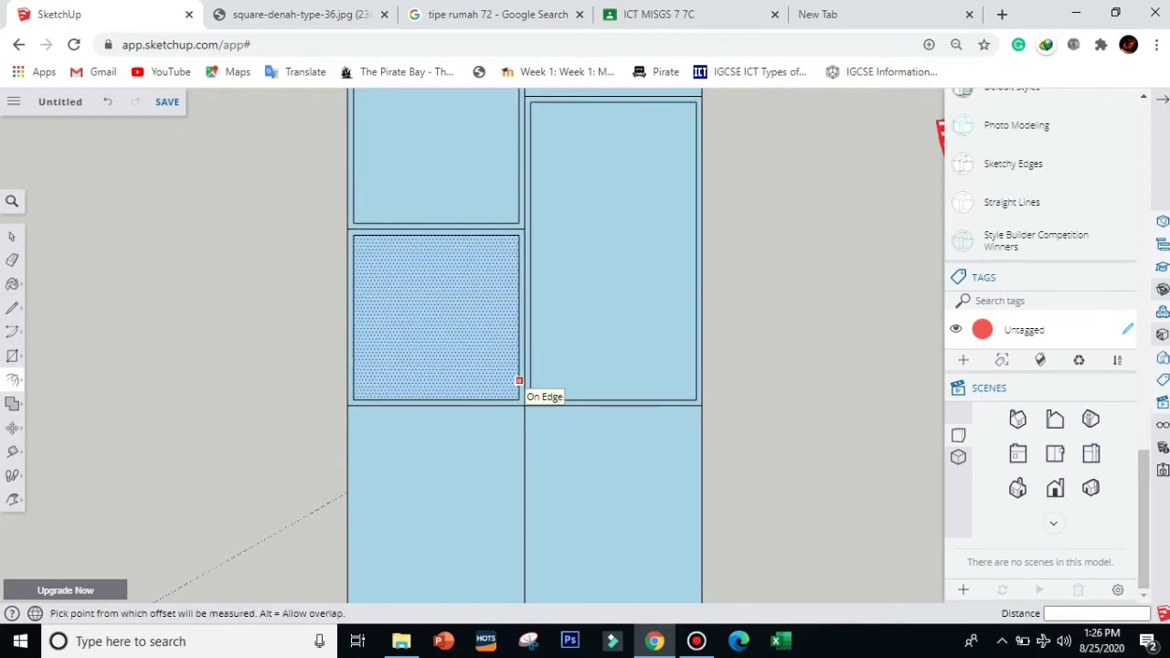
key(Escape)
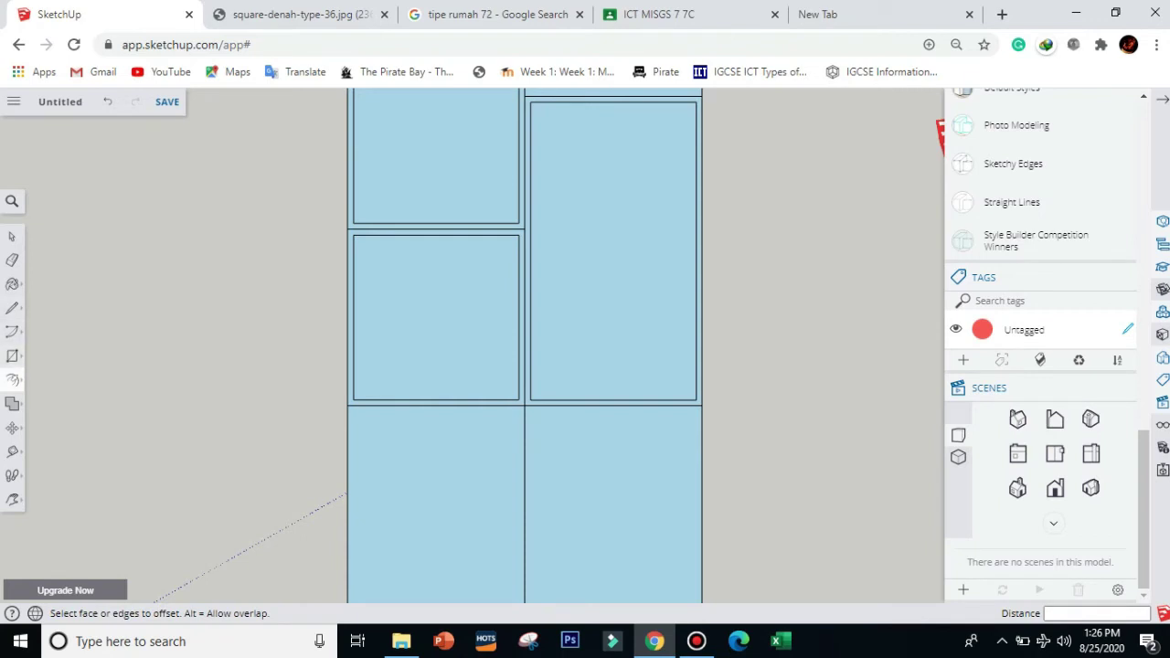
Extrude the lower bedroom's wall outline to a height of 3 m with Push/Pull.
click(13, 381)
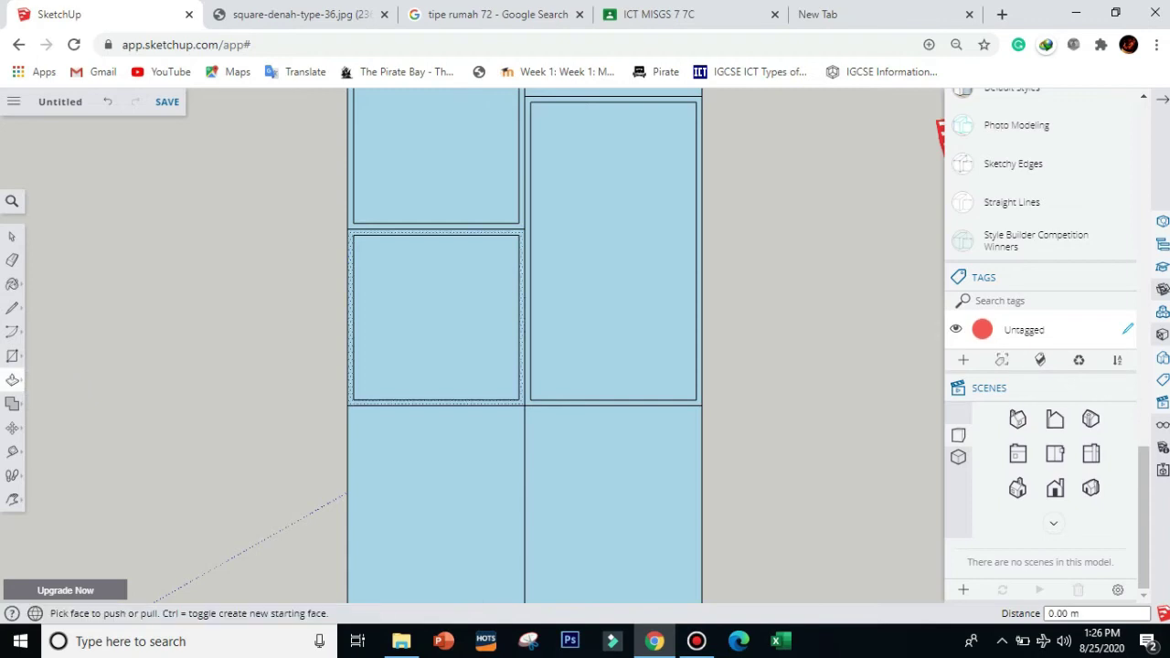
scroll(364, 366, up, 1)
scroll(360, 364, up, 1)
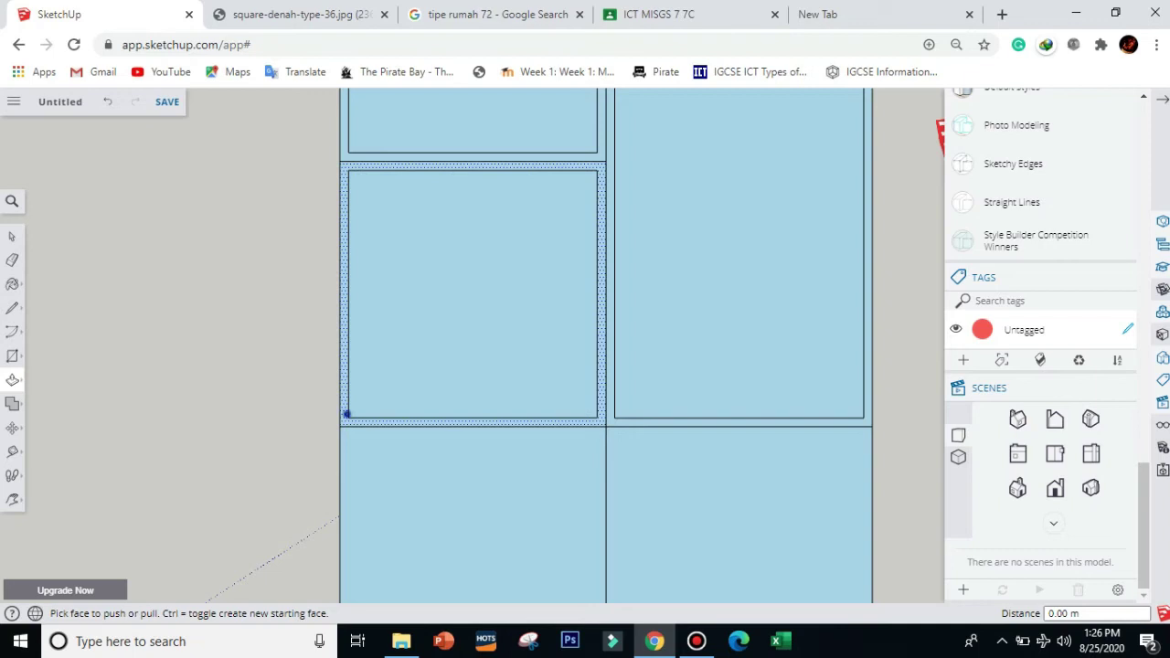
click(346, 414)
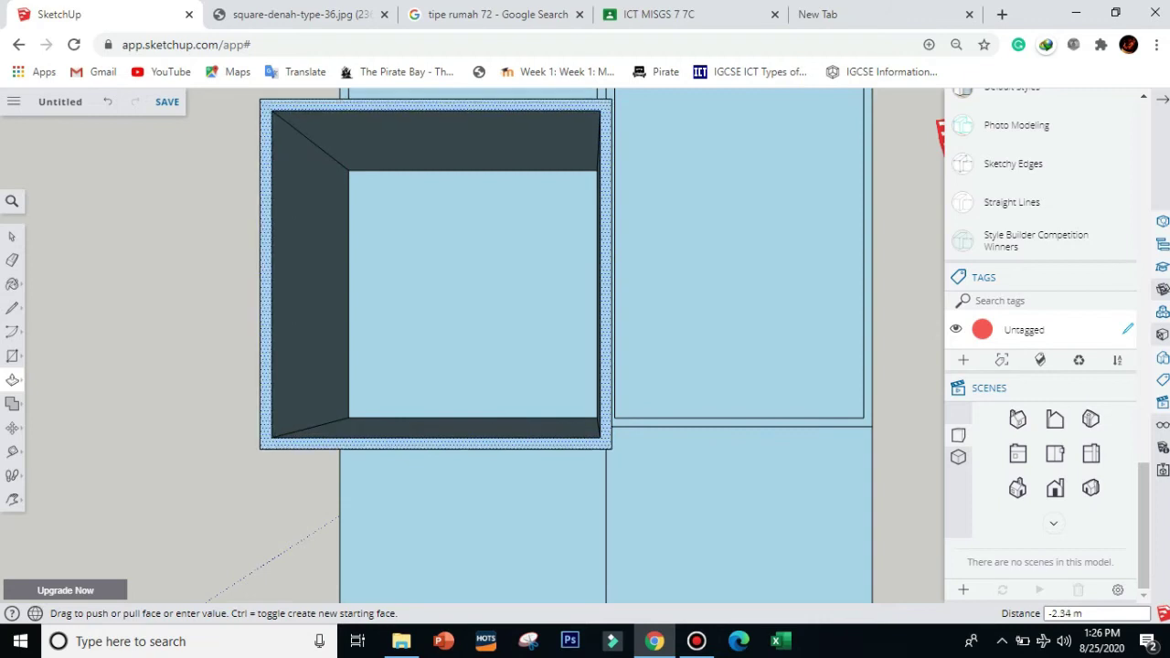
click(311, 275)
text(3m)
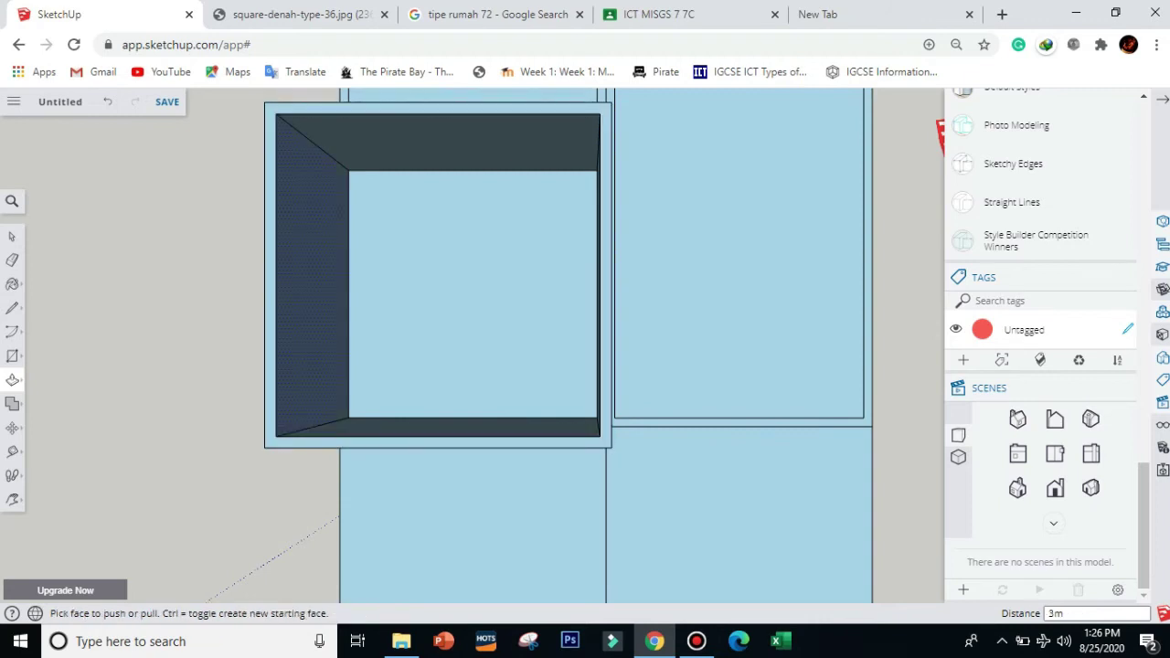
key(Return)
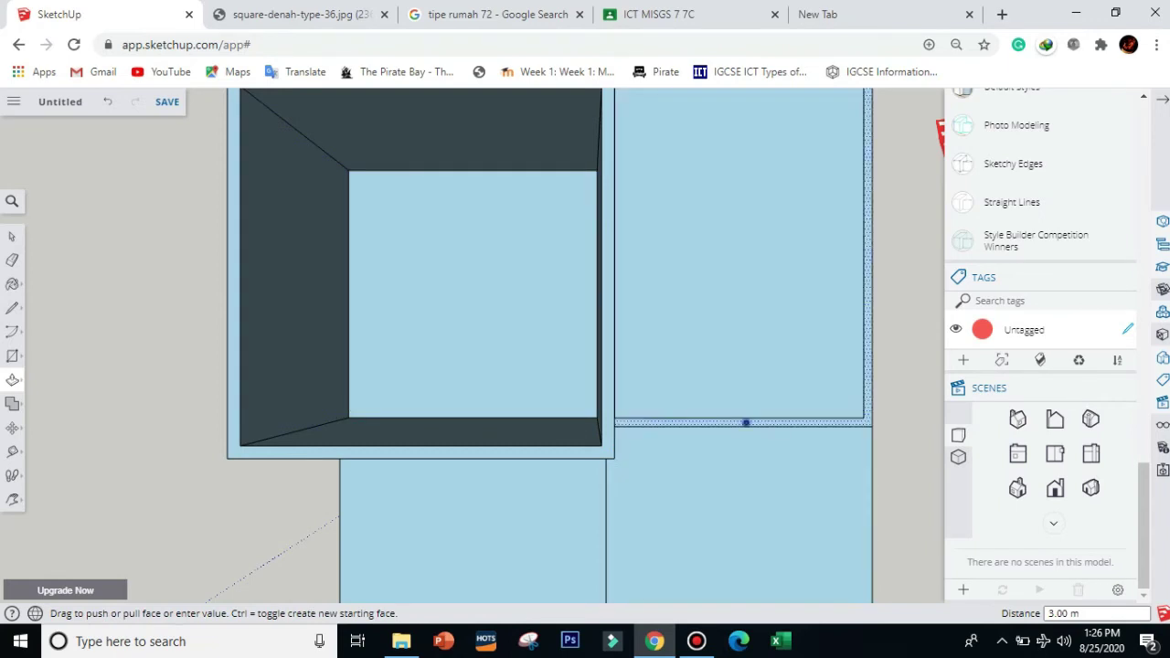
Try extruding the living area's wall outline to the 3 m height of the lower bedroom walls, and undo it.
click(745, 422)
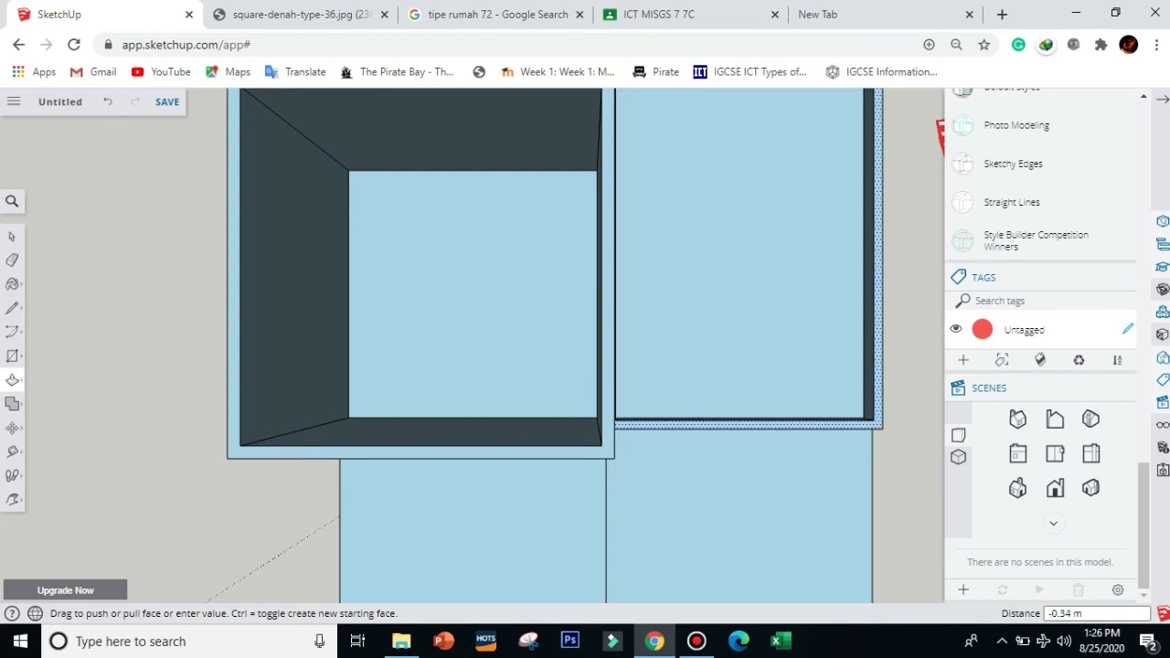
key(Escape)
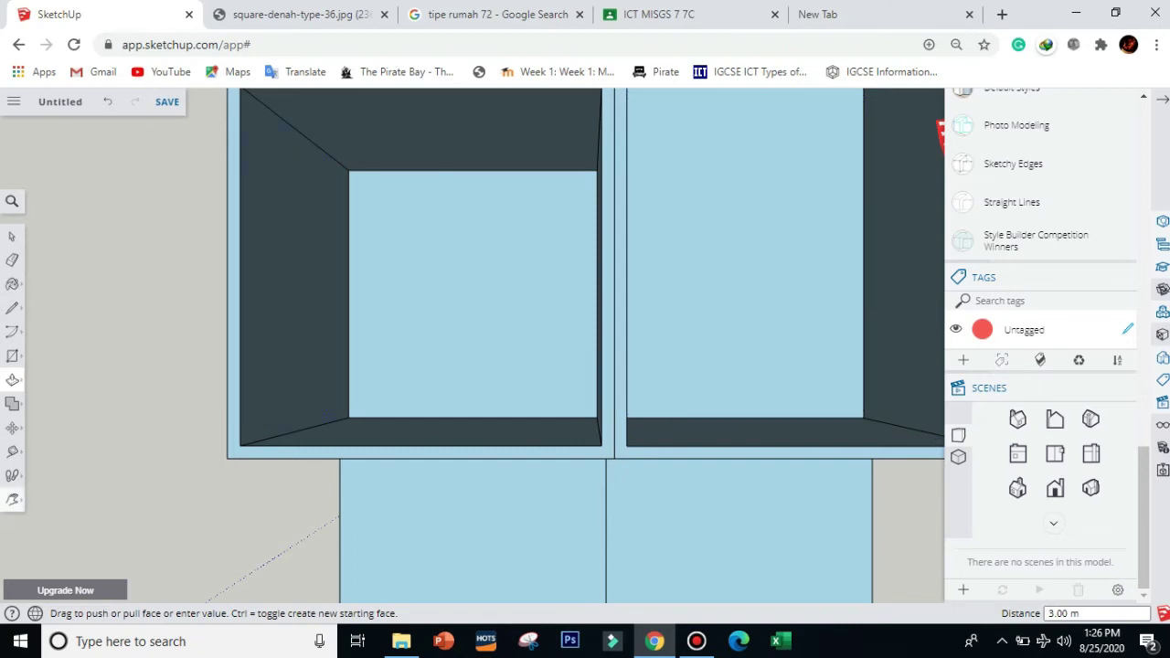
scroll(270, 290, down, 4)
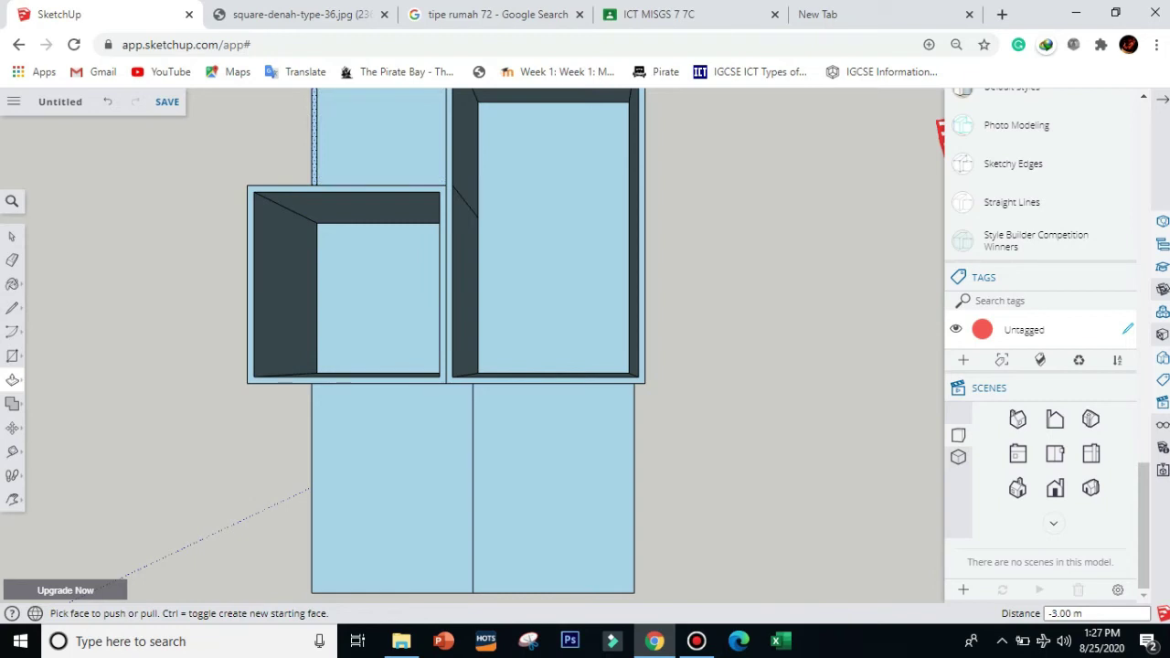
key(ctrl+z)
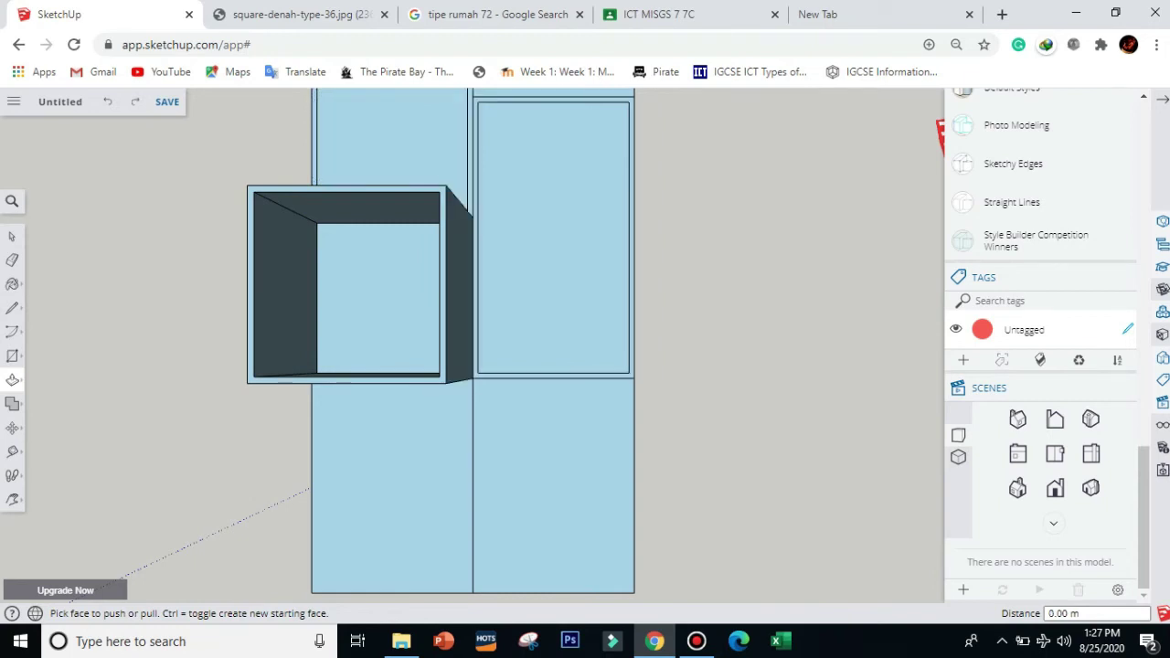
scroll(691, 222, up, 2)
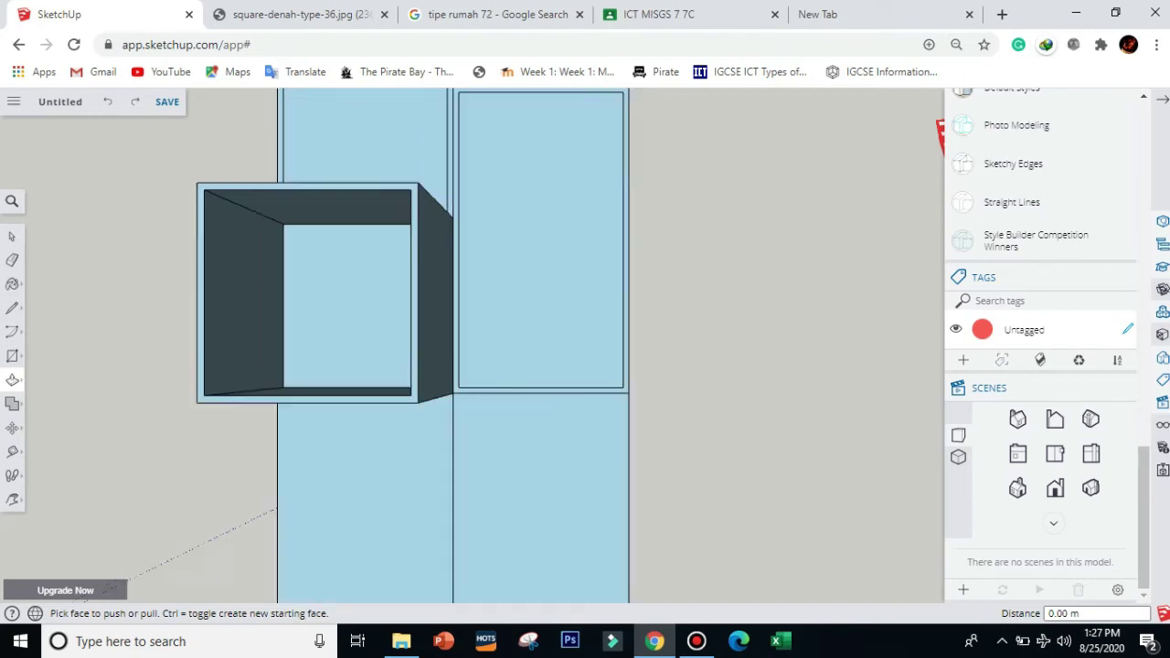
scroll(691, 222, down, 3)
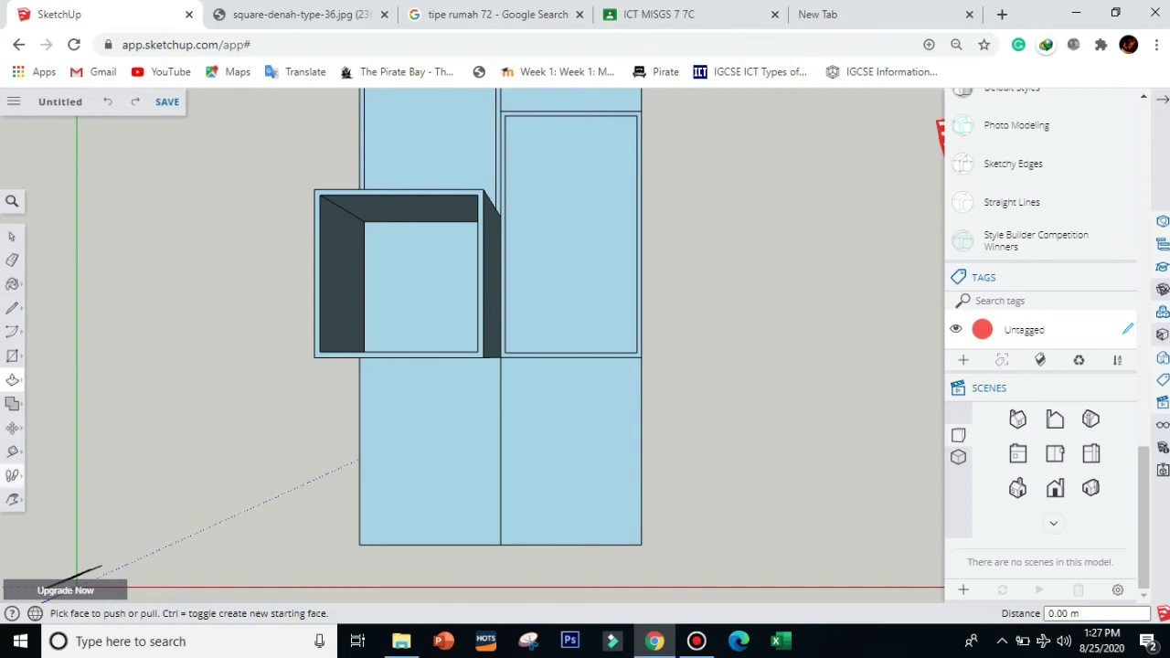
click(12, 428)
drag(513, 244, 499, 327)
key(ctrl+z)
Draw a 1.5 m by 1 m bathroom rectangle from the living area's upper-left outer corner, checking its placement against the floor plan image.
click(13, 496)
drag(340, 172, 261, 320)
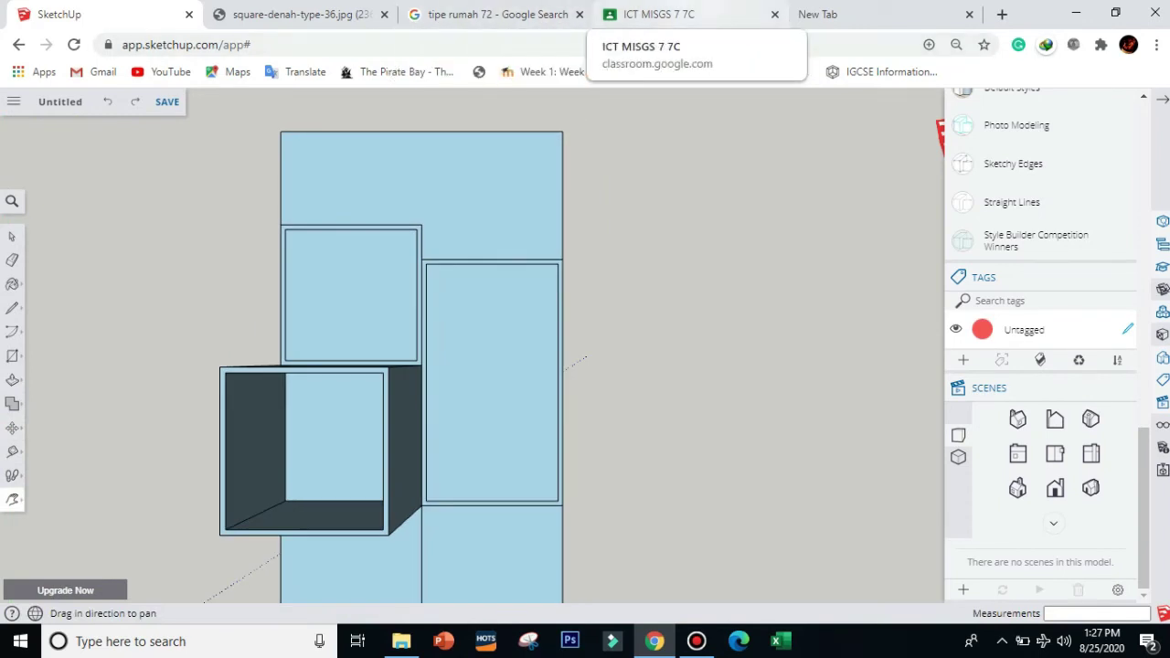
click(302, 14)
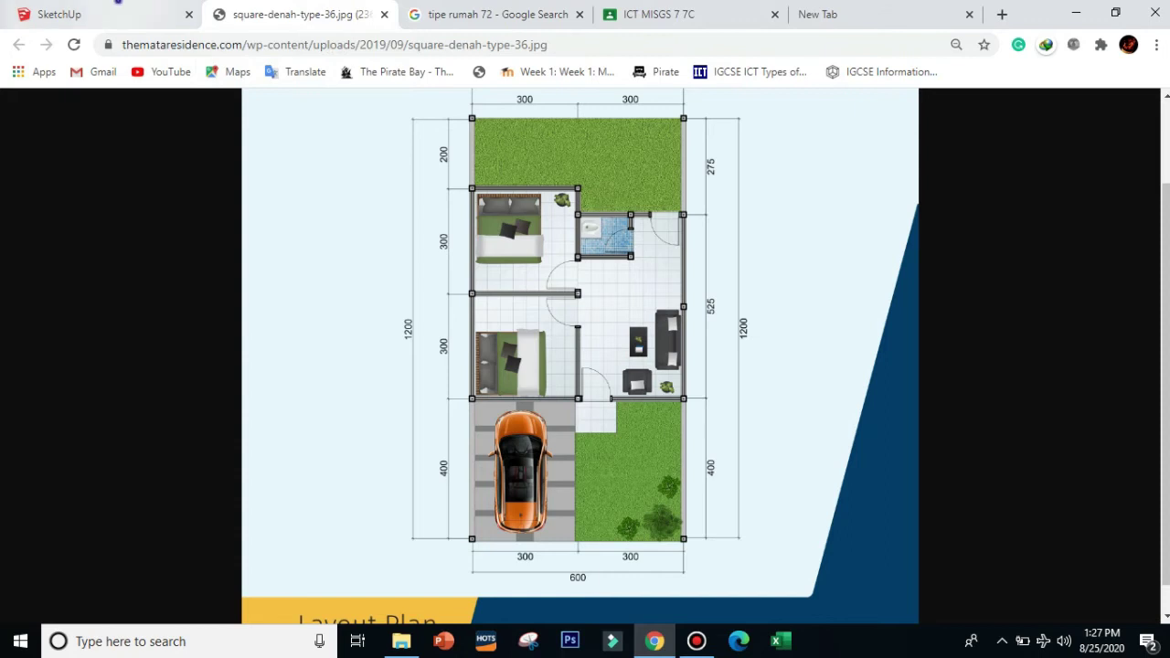
click(91, 14)
click(301, 14)
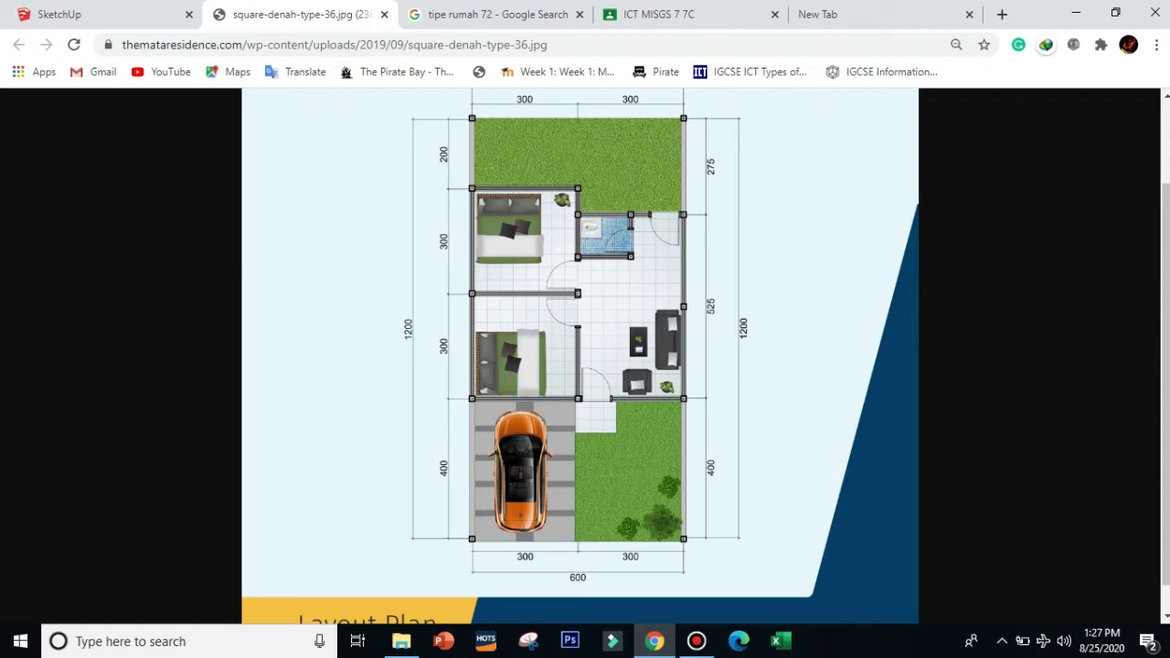
click(104, 9)
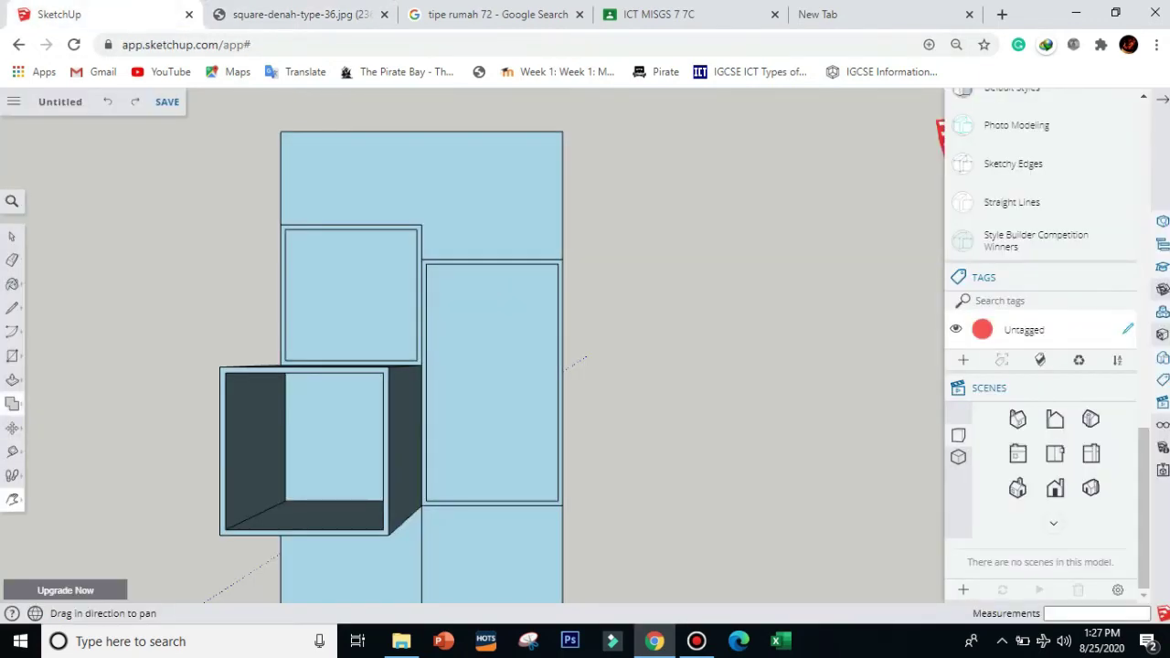
click(13, 356)
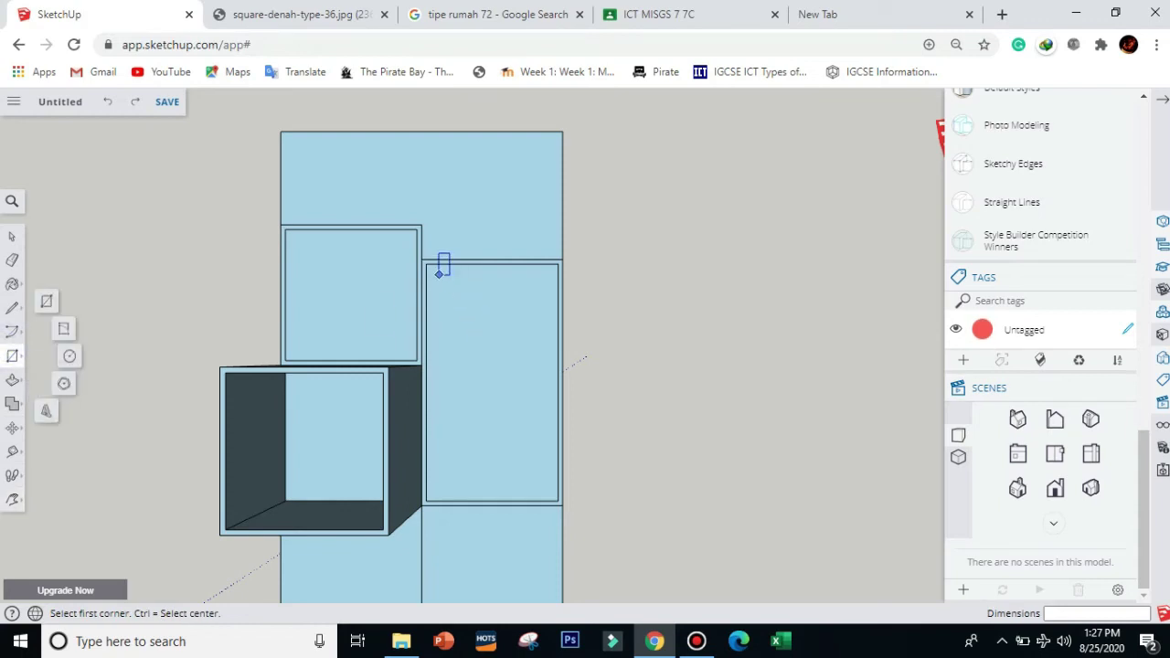
click(422, 260)
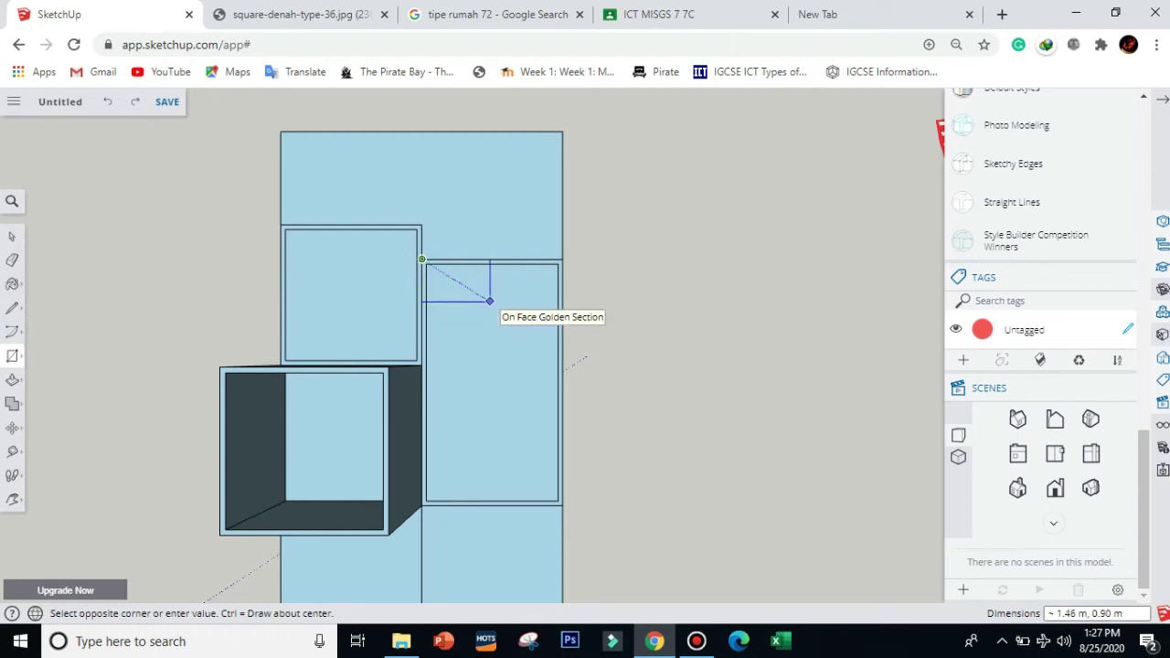
click(490, 301)
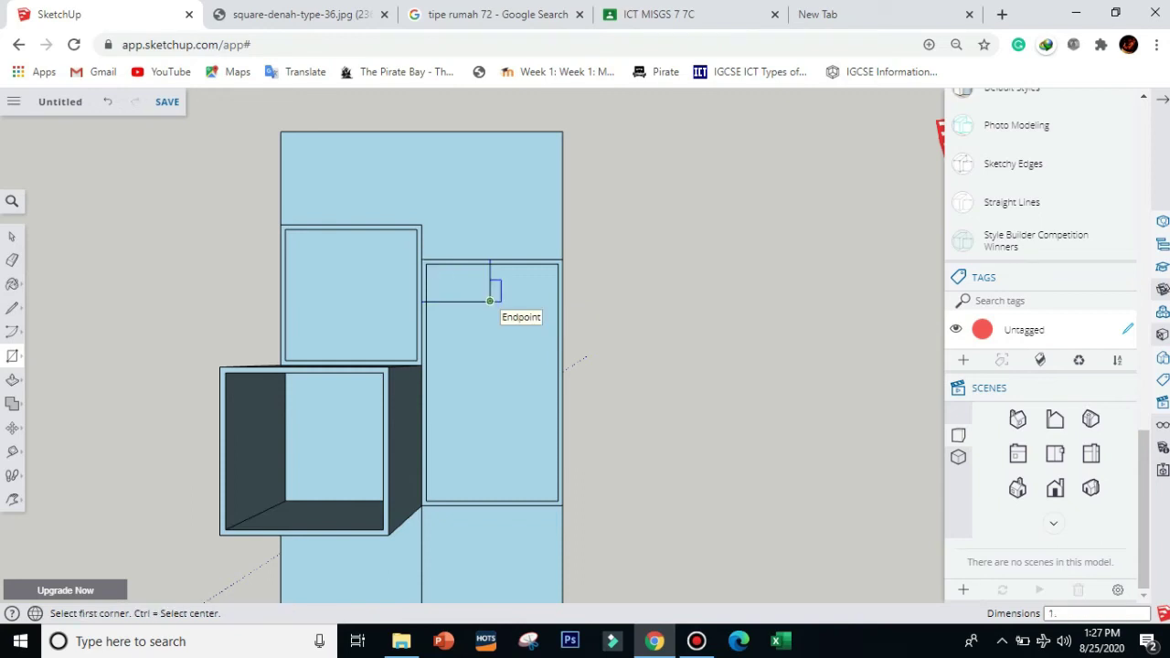
text(1.5m,1m)
key(Return)
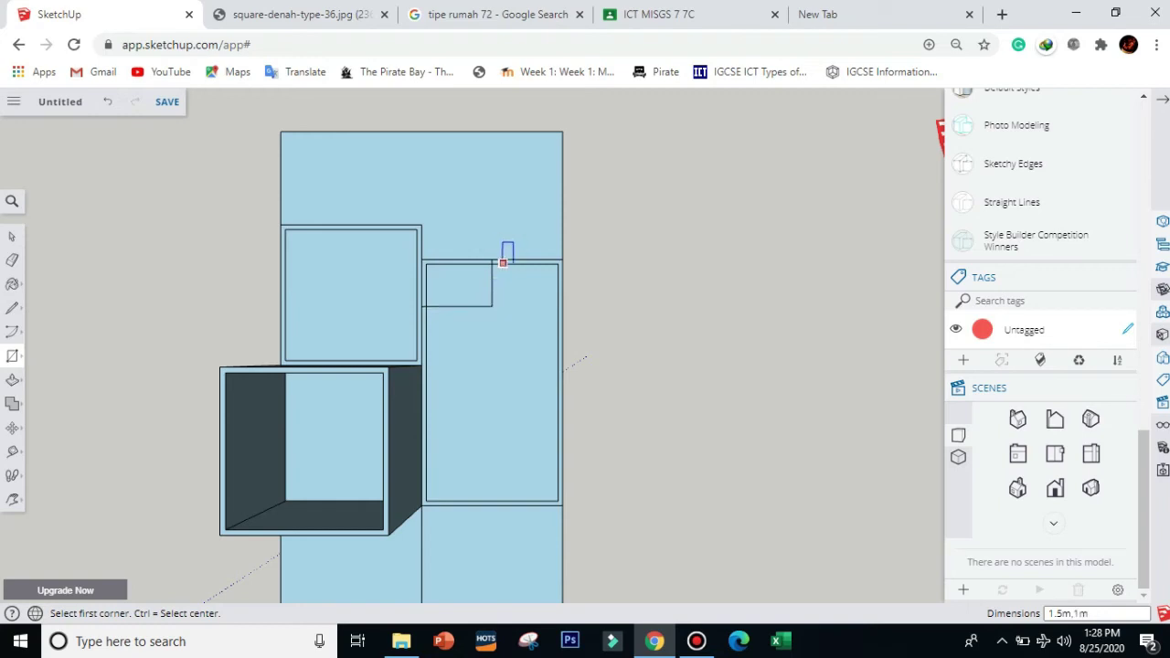
Erase the parts of the living area's inner wall outline that cross the bathroom rectangle.
key(e)
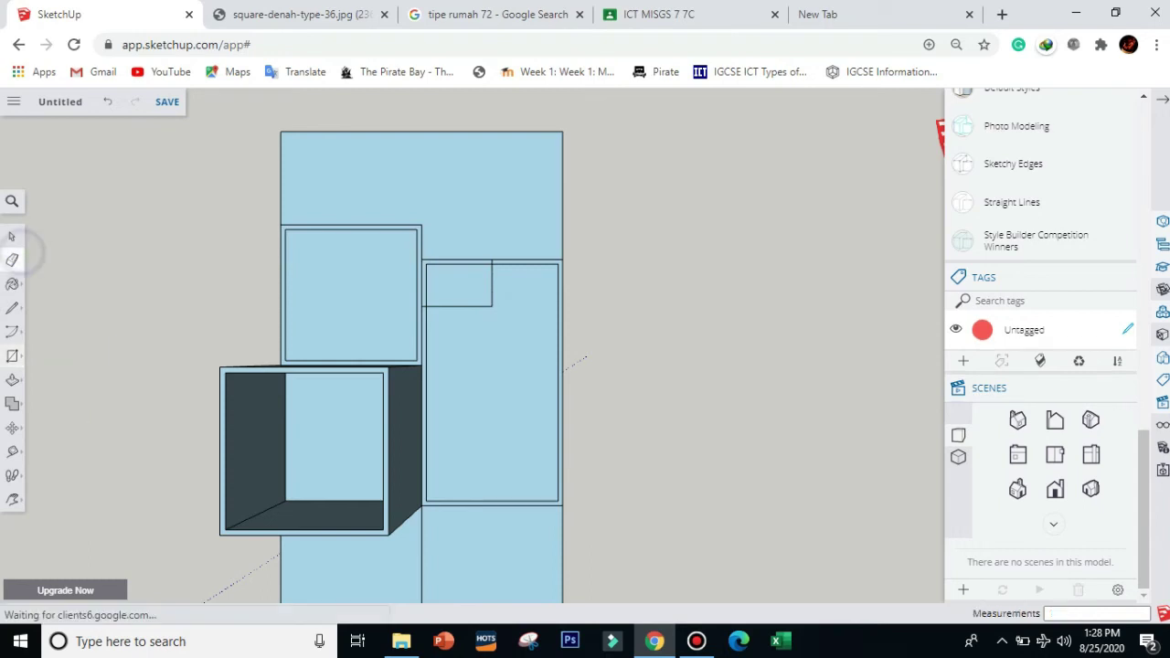
scroll(331, 281, up, 4)
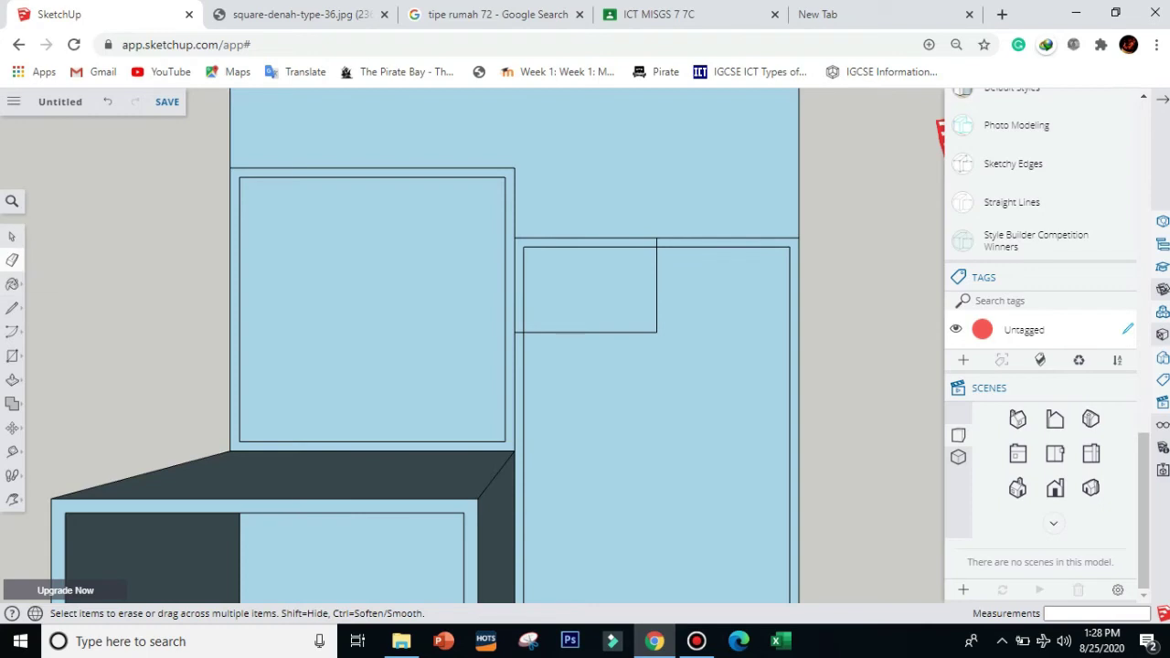
click(524, 280)
click(548, 247)
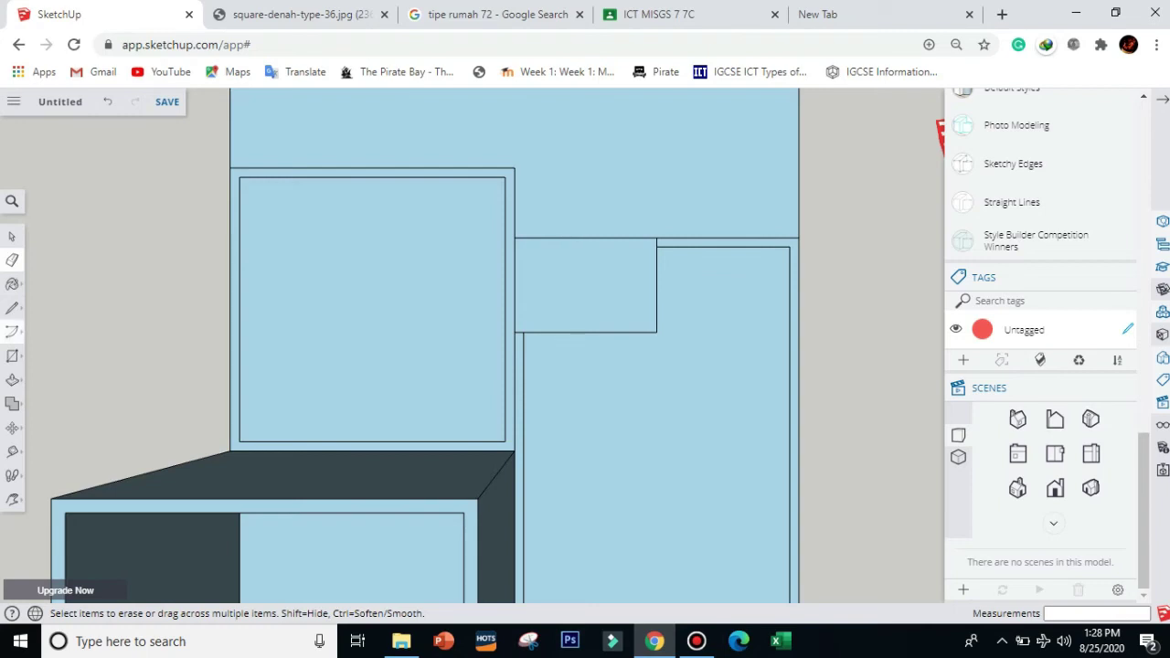
Offset the bathroom rectangle's outline inward by 0.10 m to form its walls.
click(13, 380)
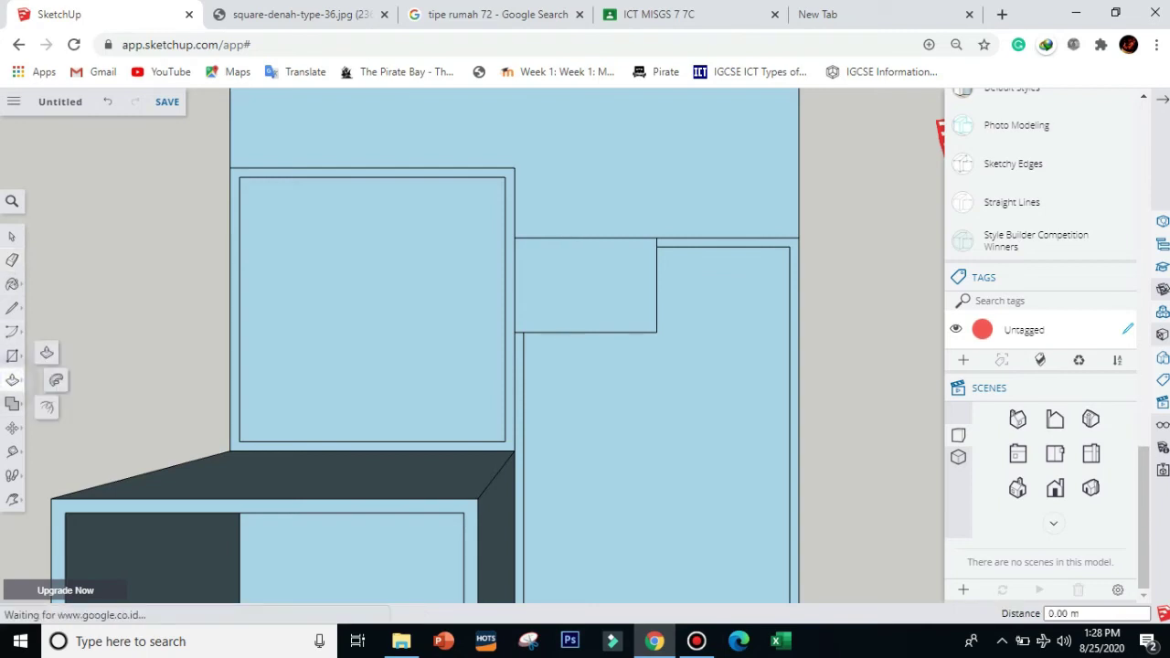
click(47, 407)
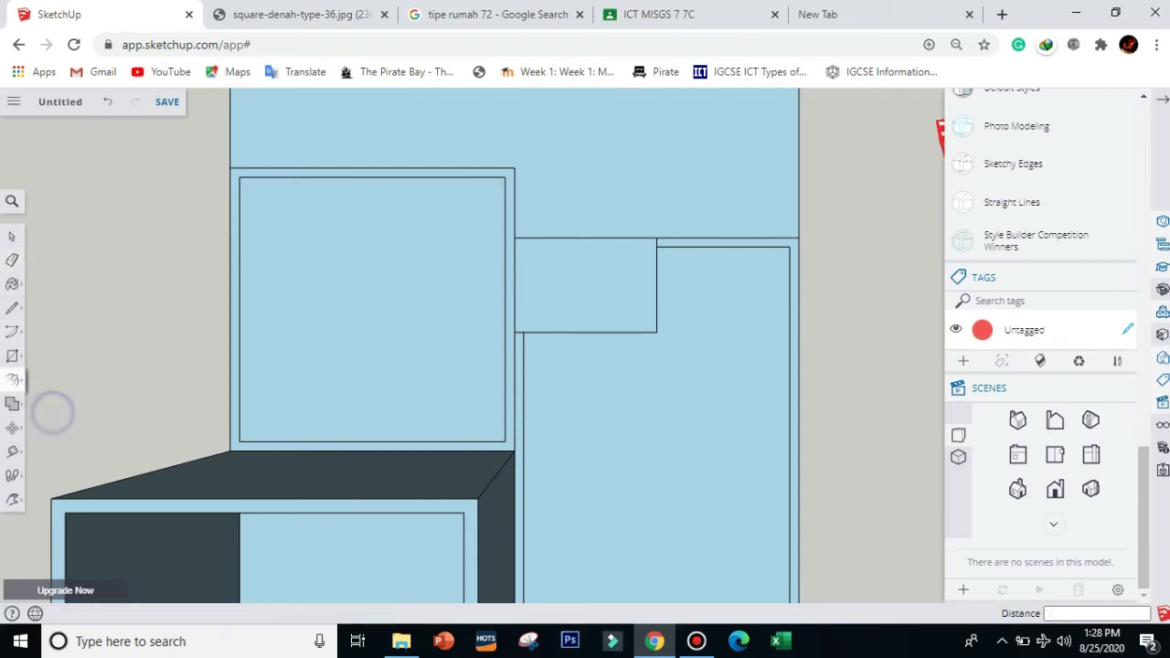
click(594, 306)
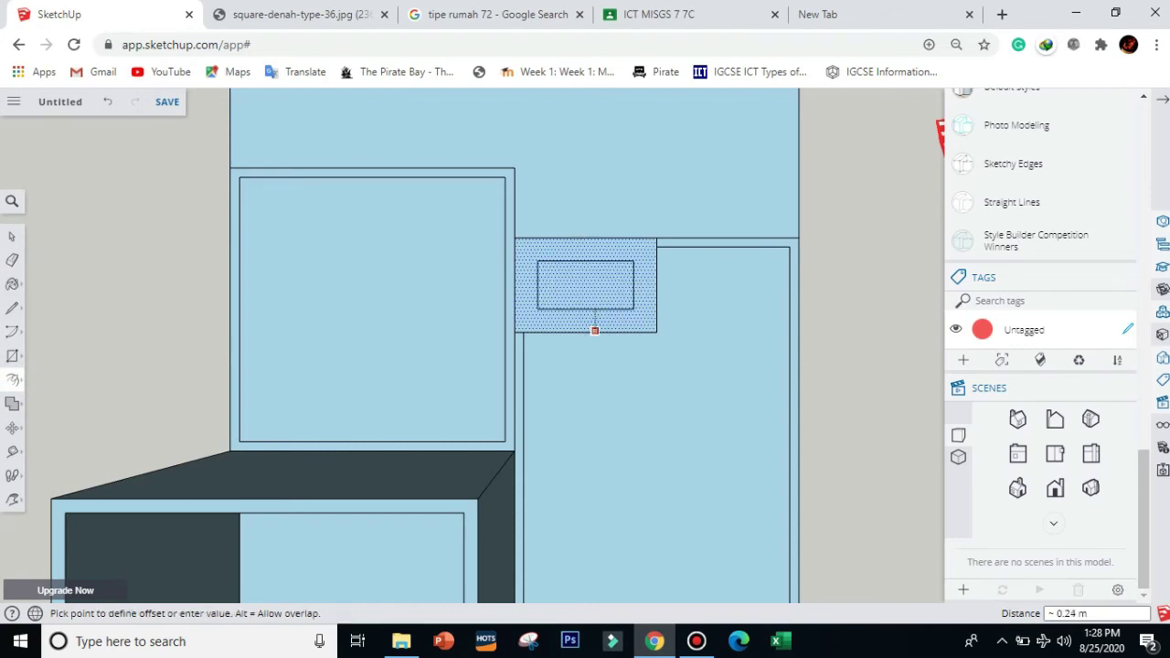
click(595, 324)
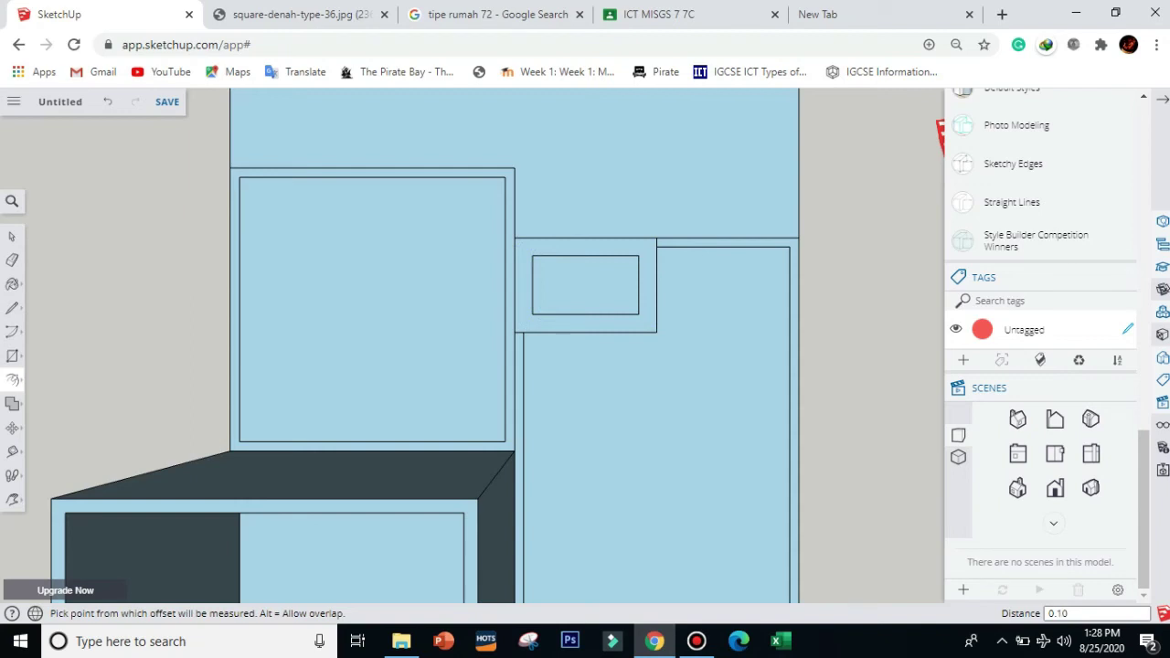
text(0.10)
key(Return)
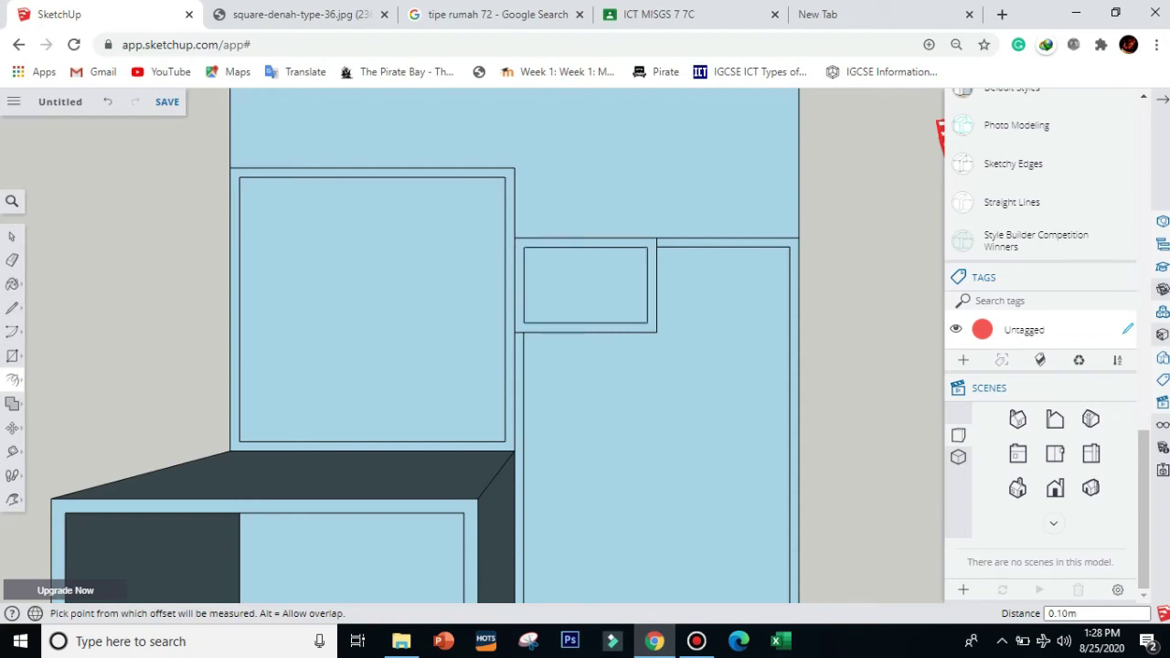
key(Escape)
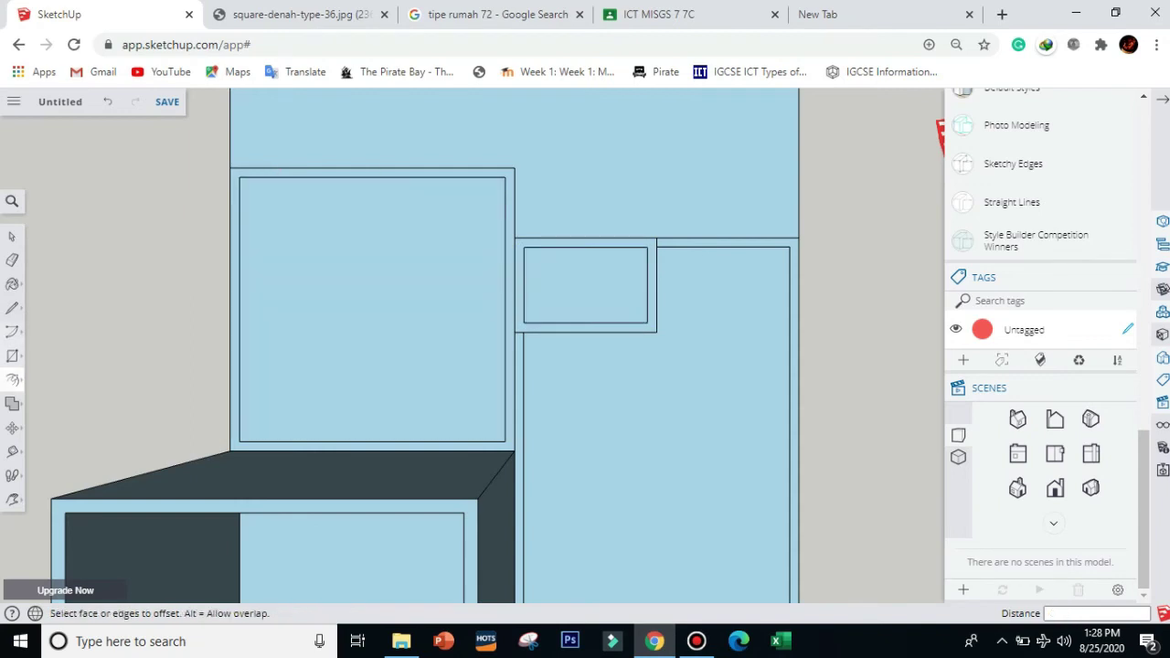
Extrude the living area's wall outline to 3 m with Push/Pull, matching the lower bedroom walls.
click(14, 380)
click(47, 352)
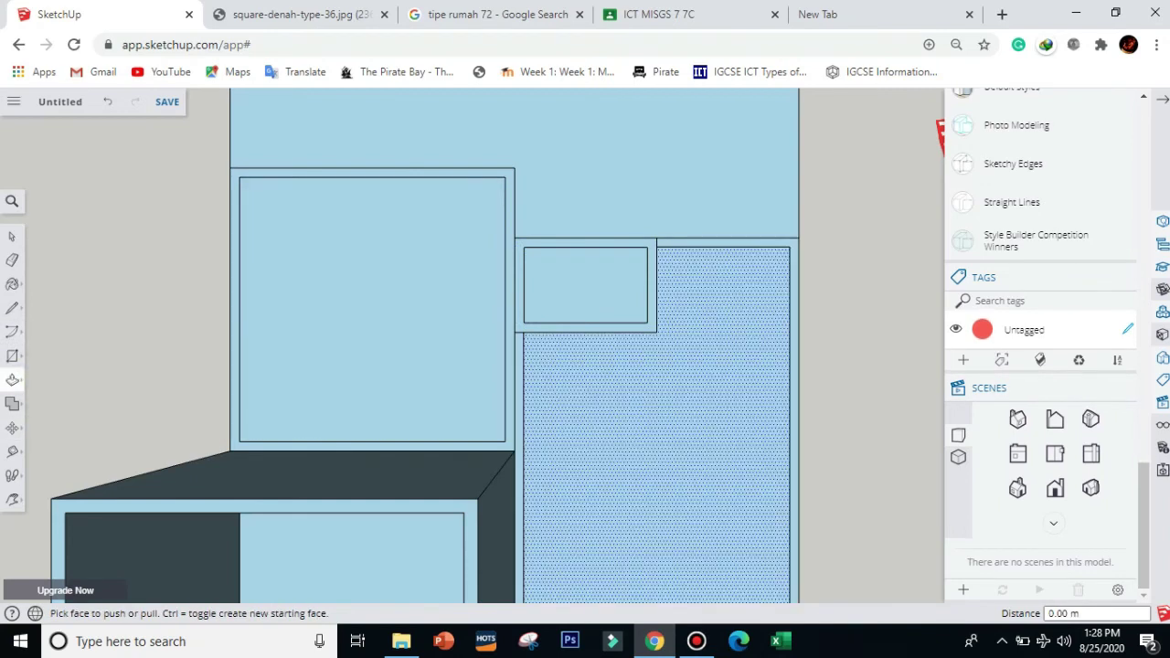
click(521, 371)
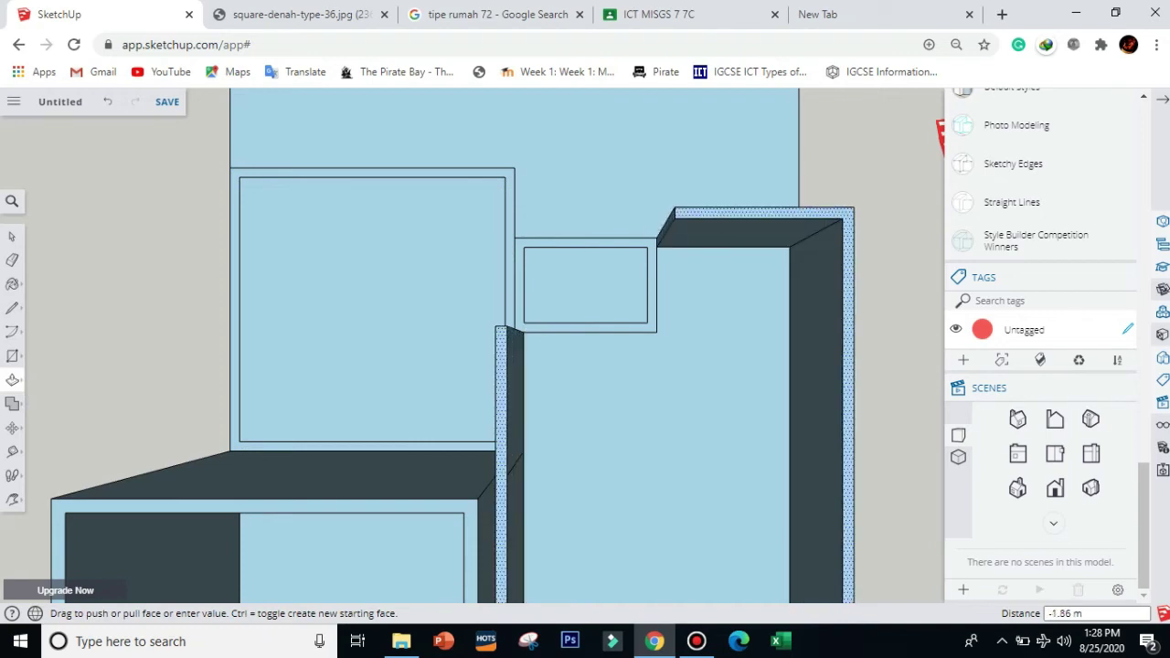
click(484, 393)
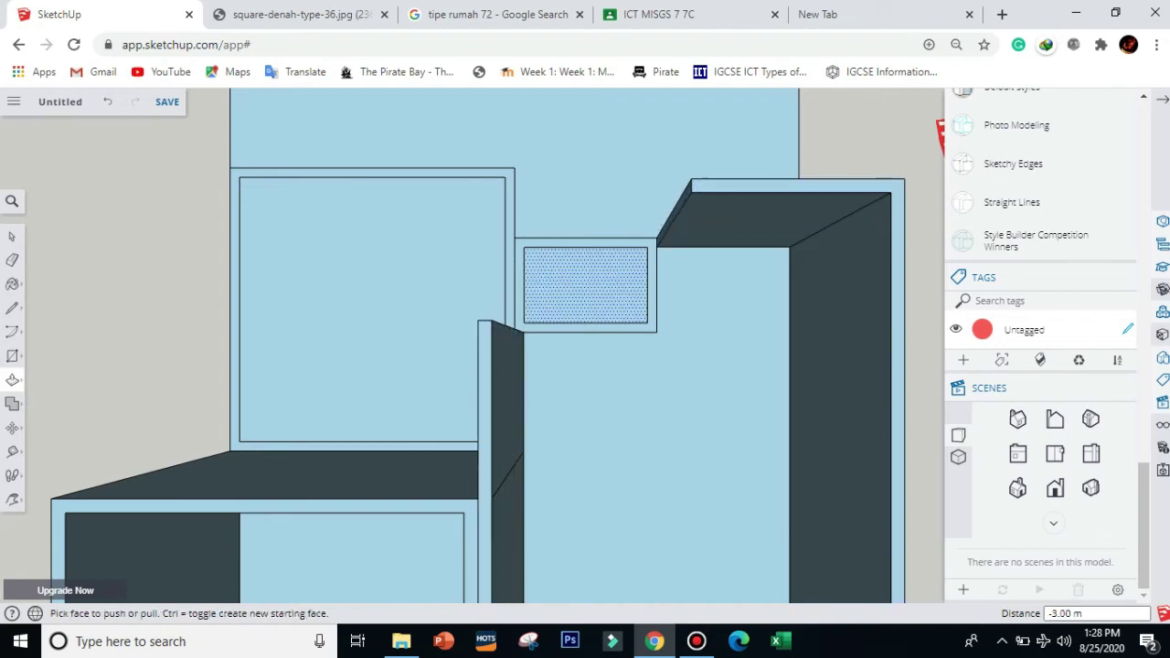
Extrude the wall outlines of the bathroom and the upper bedroom to the same 3 m height.
click(521, 309)
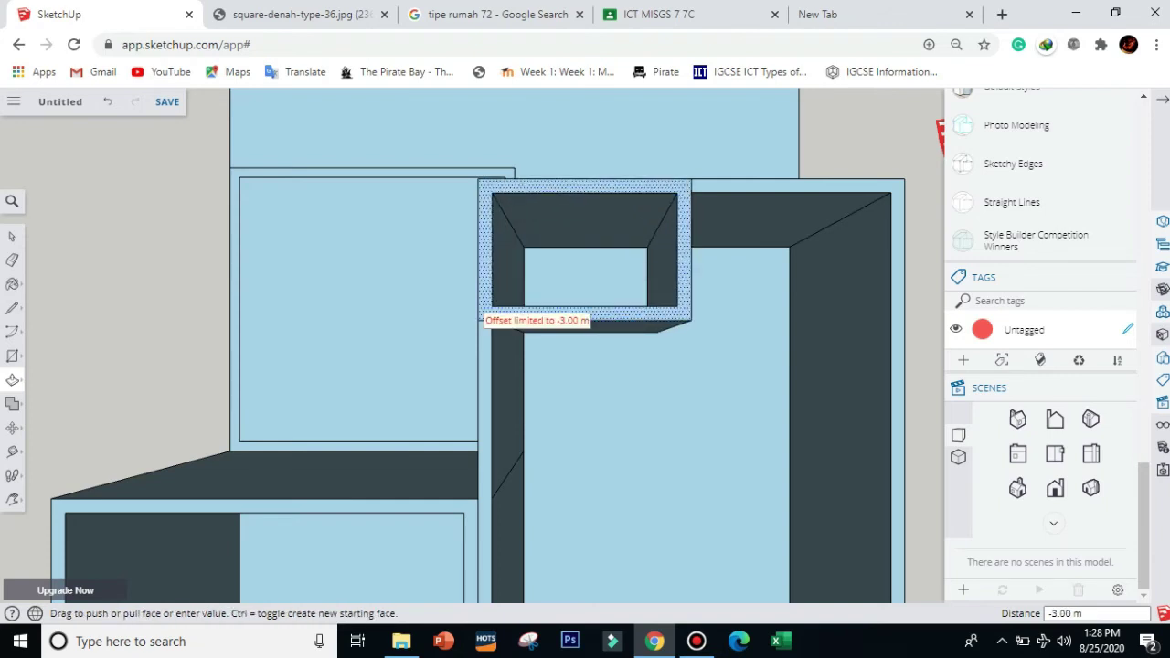
click(481, 310)
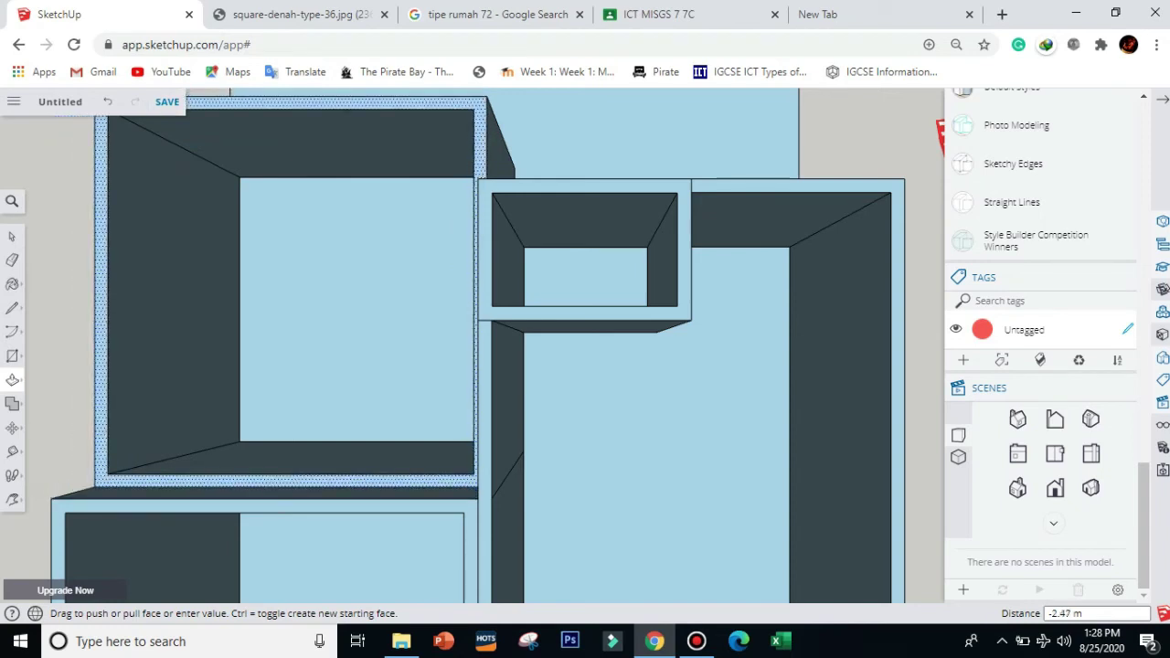
click(143, 125)
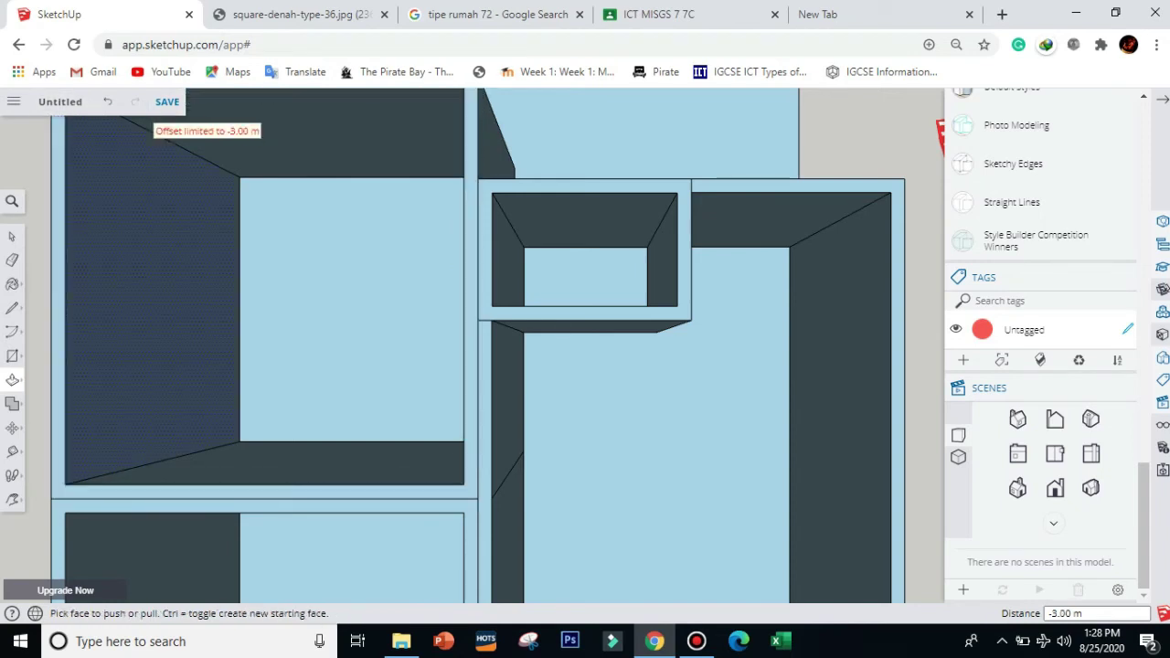
Examine the extruded house walls from above, from the back and from the front.
scroll(337, 195, down, 5)
scroll(346, 194, down, 2)
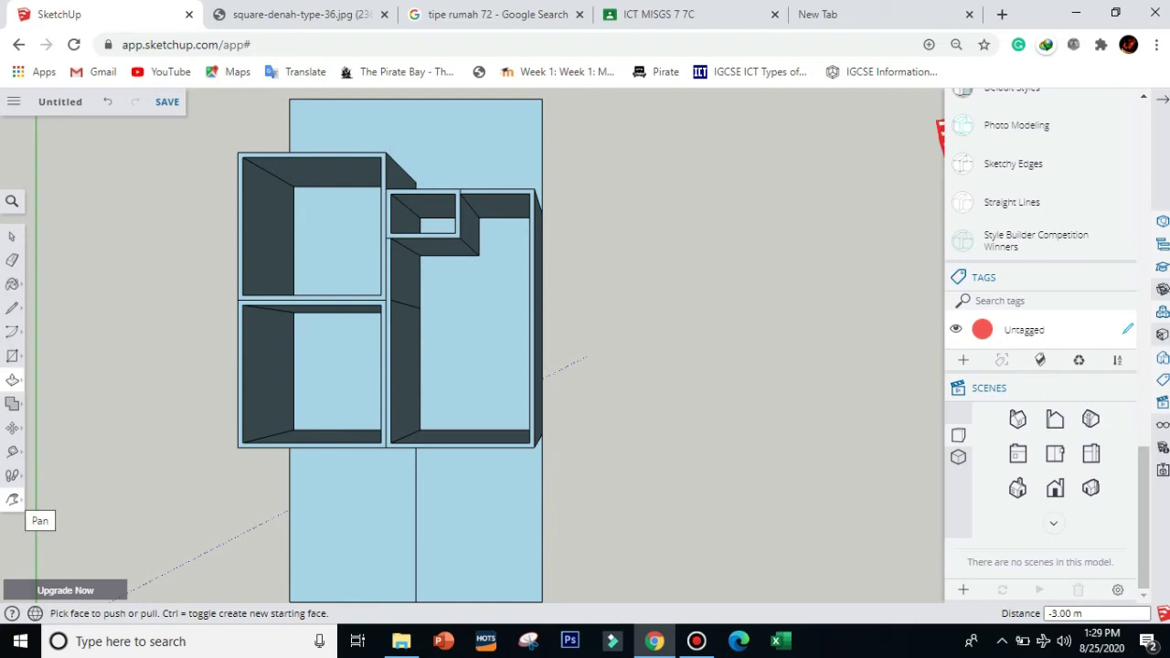
click(13, 499)
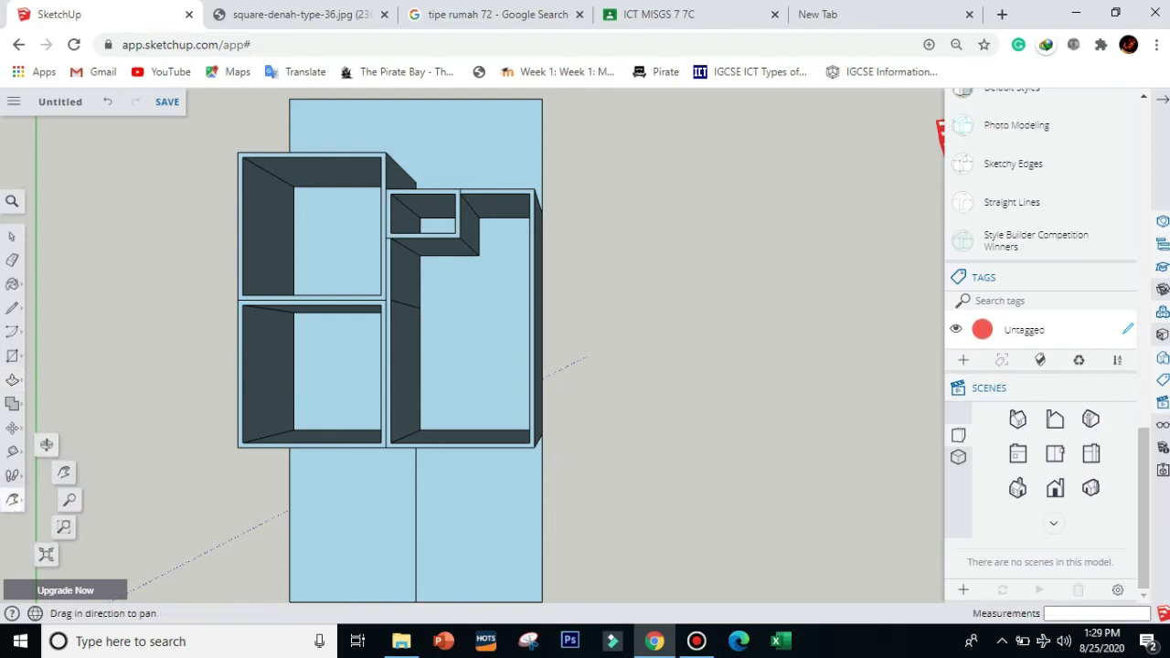
click(15, 500)
click(47, 443)
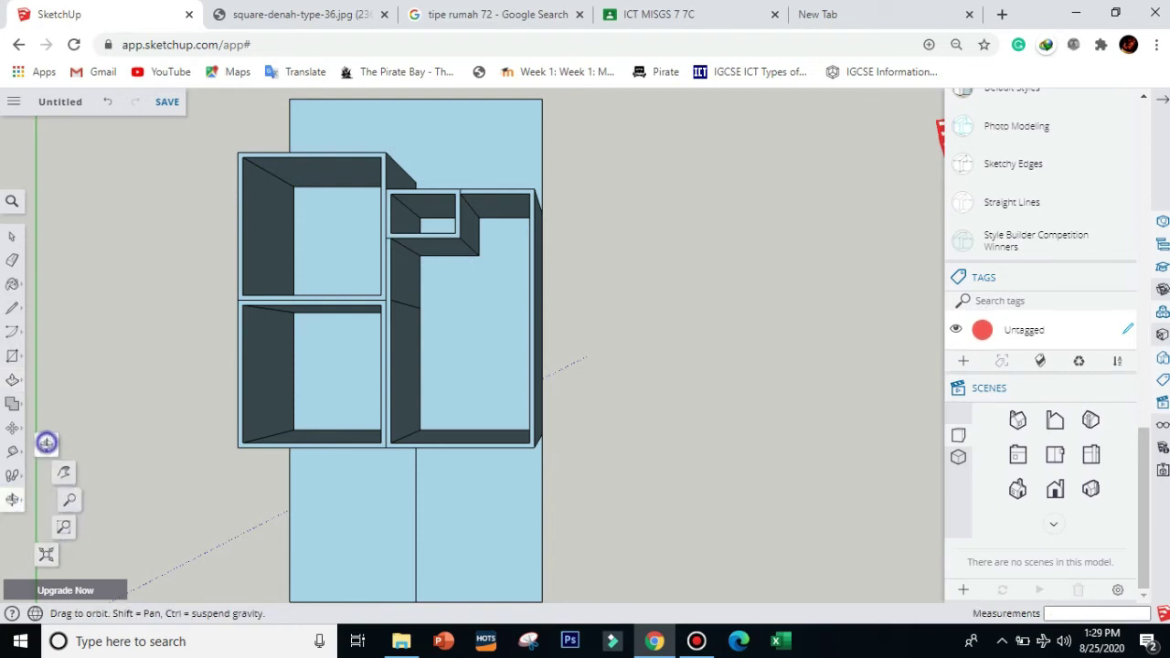
drag(122, 499, 210, 393)
drag(400, 478, 430, 372)
drag(624, 308, 501, 297)
drag(676, 287, 475, 366)
mouse_move(695, 366)
mouse_down()
mouse_move(721, 289)
mouse_move(611, 339)
mouse_move(640, 311)
mouse_move(478, 276)
mouse_move(437, 290)
mouse_move(445, 277)
mouse_move(378, 433)
mouse_up()
mouse_move(666, 261)
mouse_down()
mouse_move(744, 259)
mouse_move(775, 373)
mouse_move(859, 345)
mouse_move(748, 388)
mouse_move(731, 411)
mouse_up()
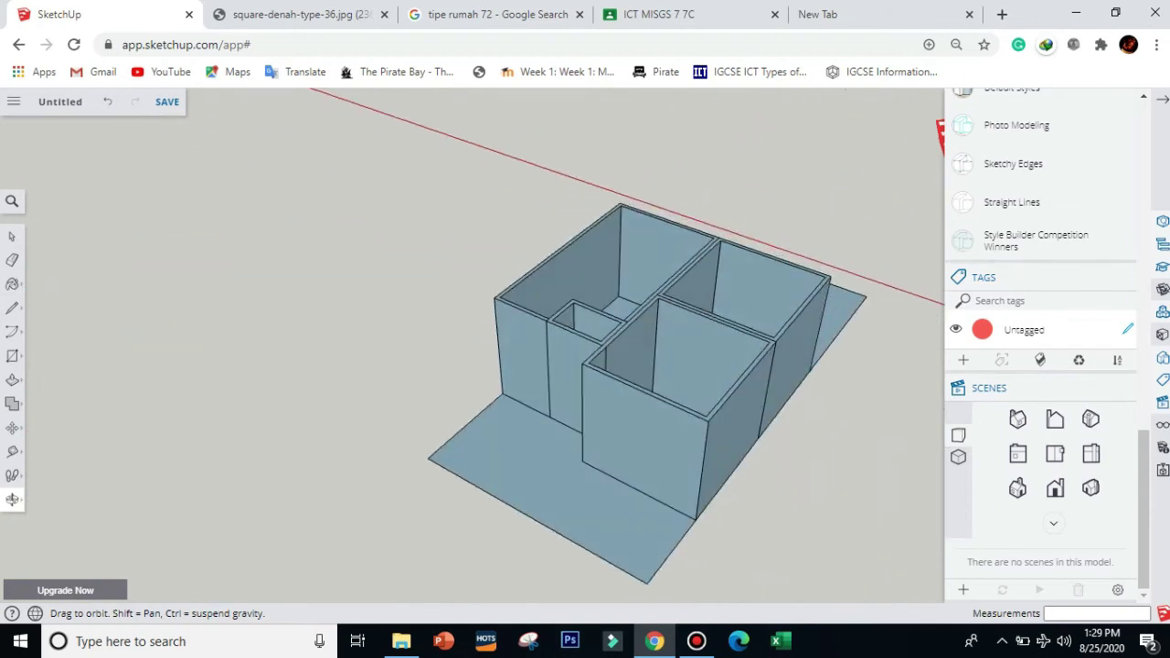
mouse_move(604, 463)
mouse_down()
mouse_move(750, 468)
mouse_move(739, 506)
mouse_move(703, 512)
mouse_move(734, 488)
mouse_move(621, 499)
mouse_up()
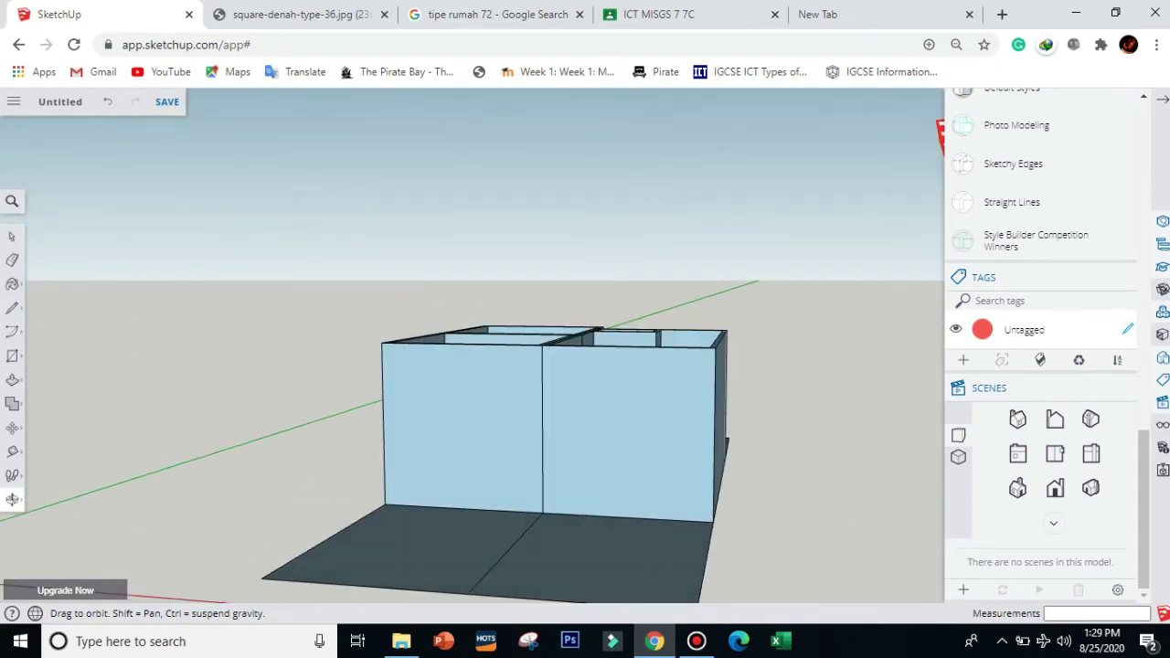
drag(506, 403, 624, 479)
Check the door locations on the floor plan image and return to the model.
click(302, 14)
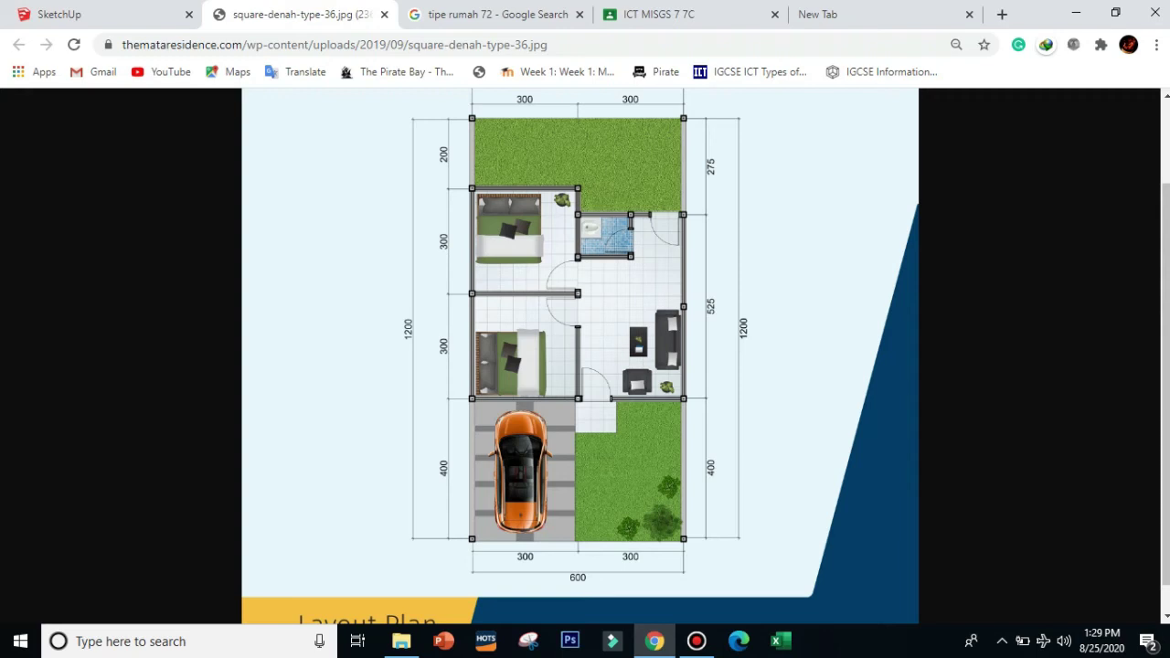
scroll(585, 356, up, 1)
scroll(584, 357, down, 2)
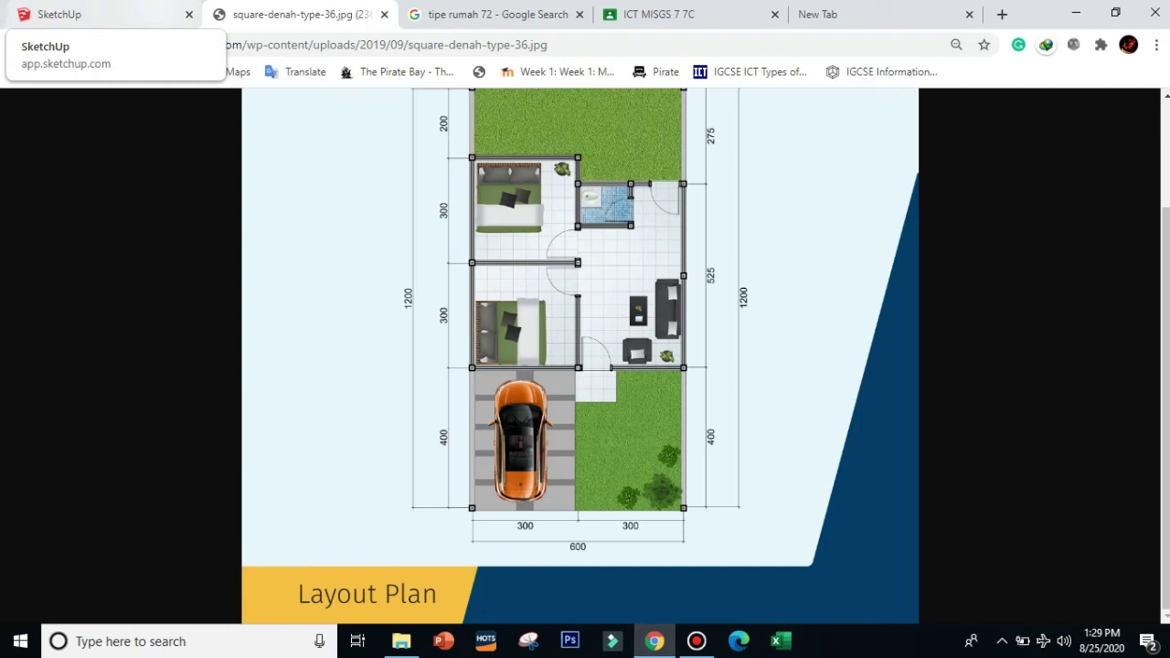
click(129, 5)
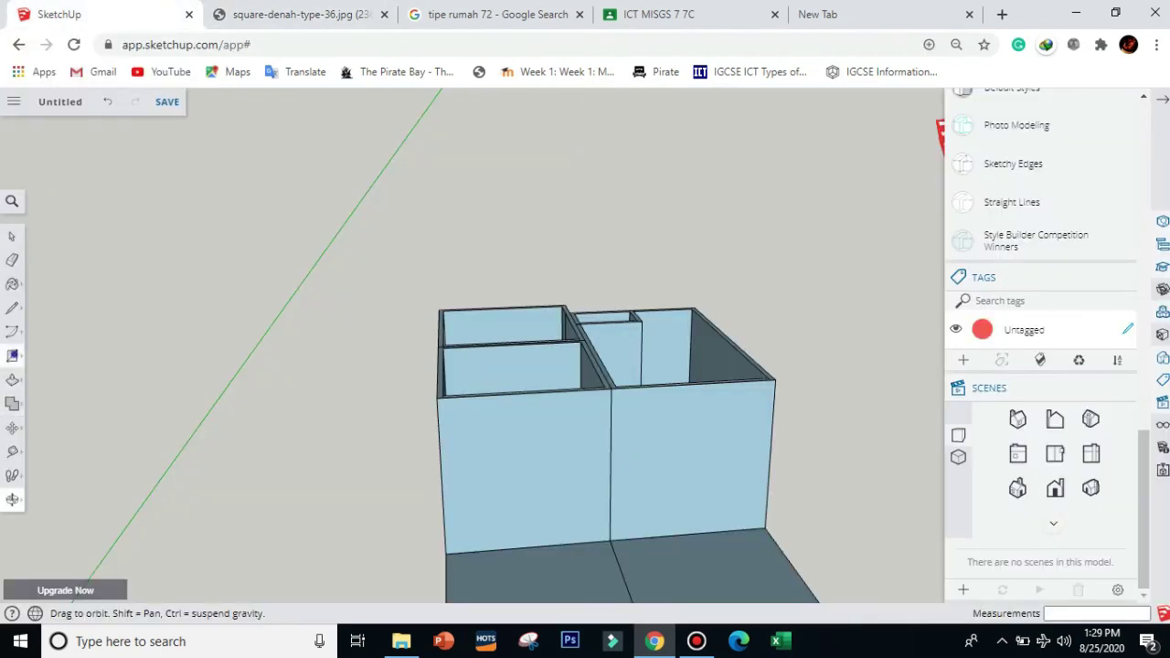
Try drawing a front door rectangle from the living area wall's lower corner, also centred on that corner, and undo both attempts.
click(11, 356)
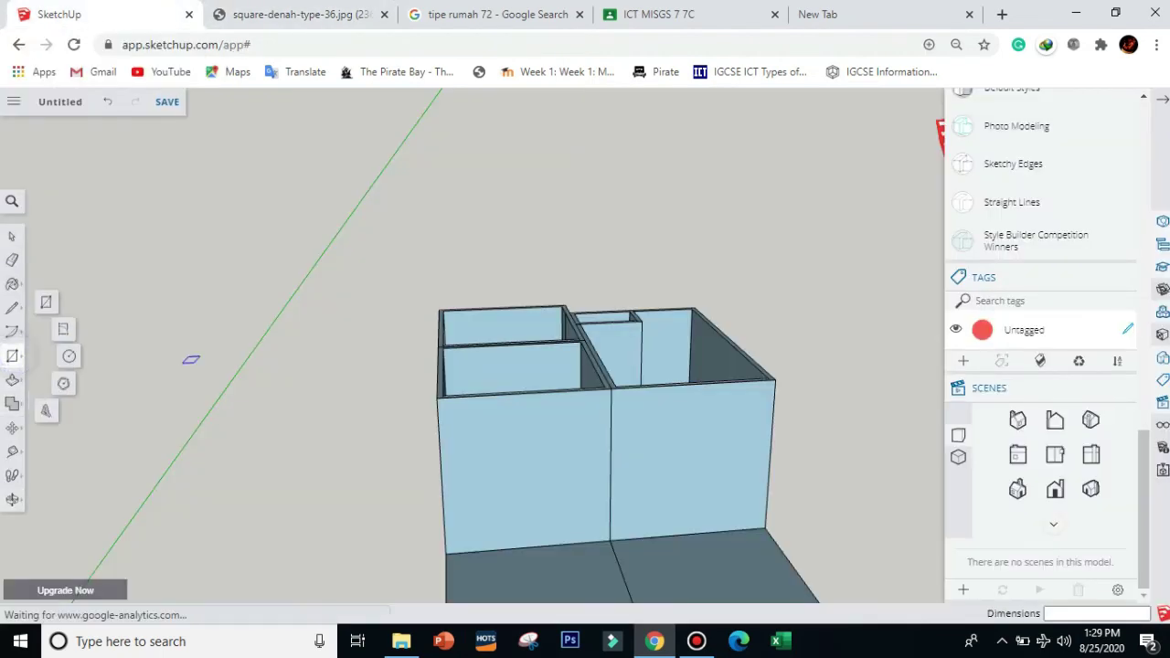
click(615, 537)
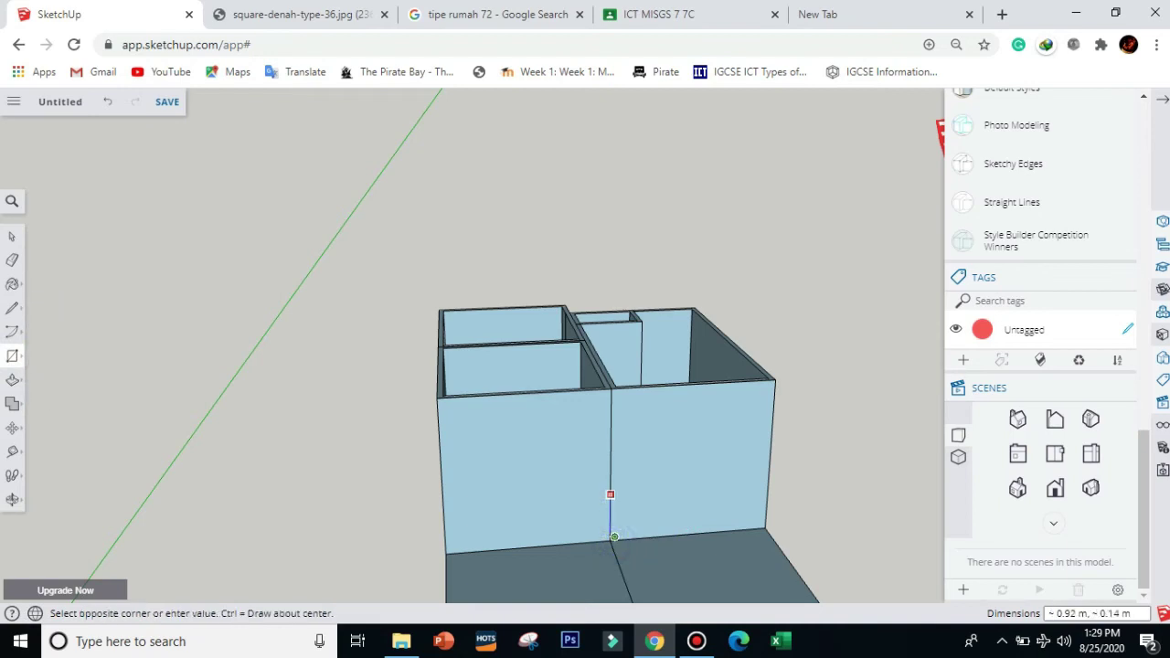
key(Escape)
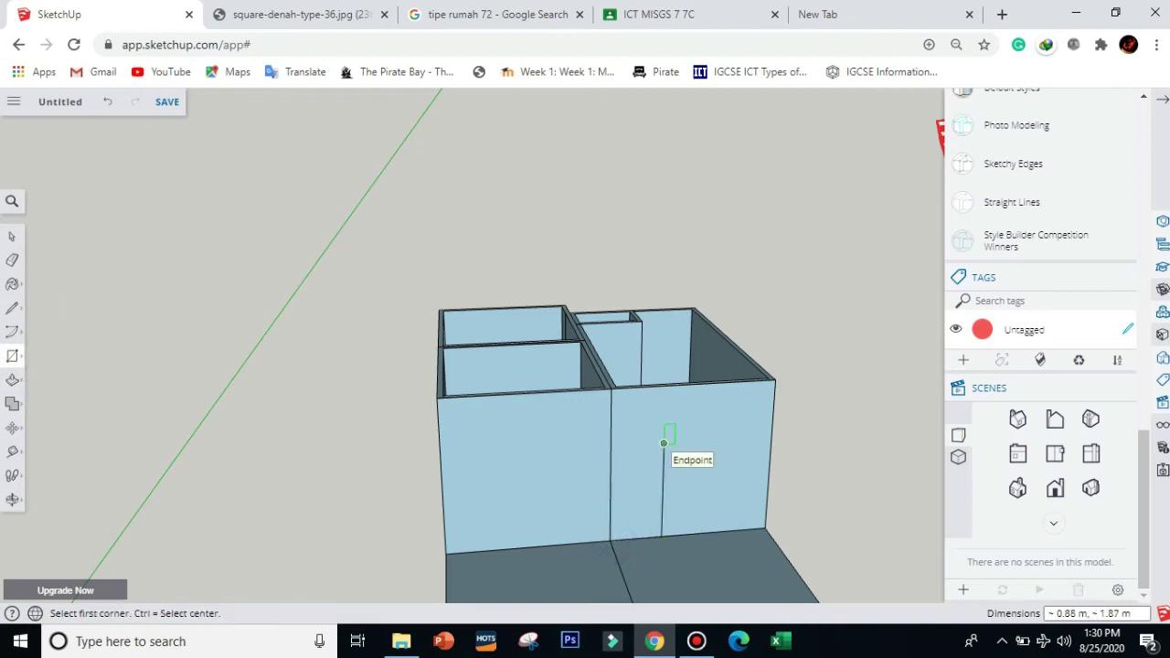
key(ctrl)
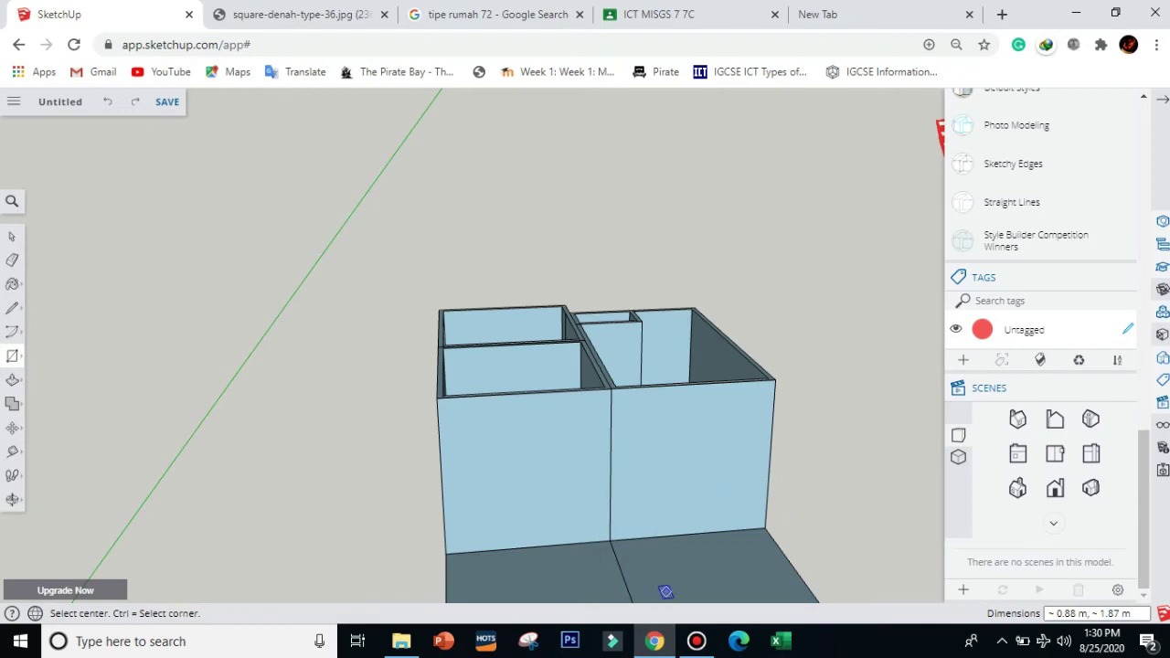
scroll(692, 516, up, 5)
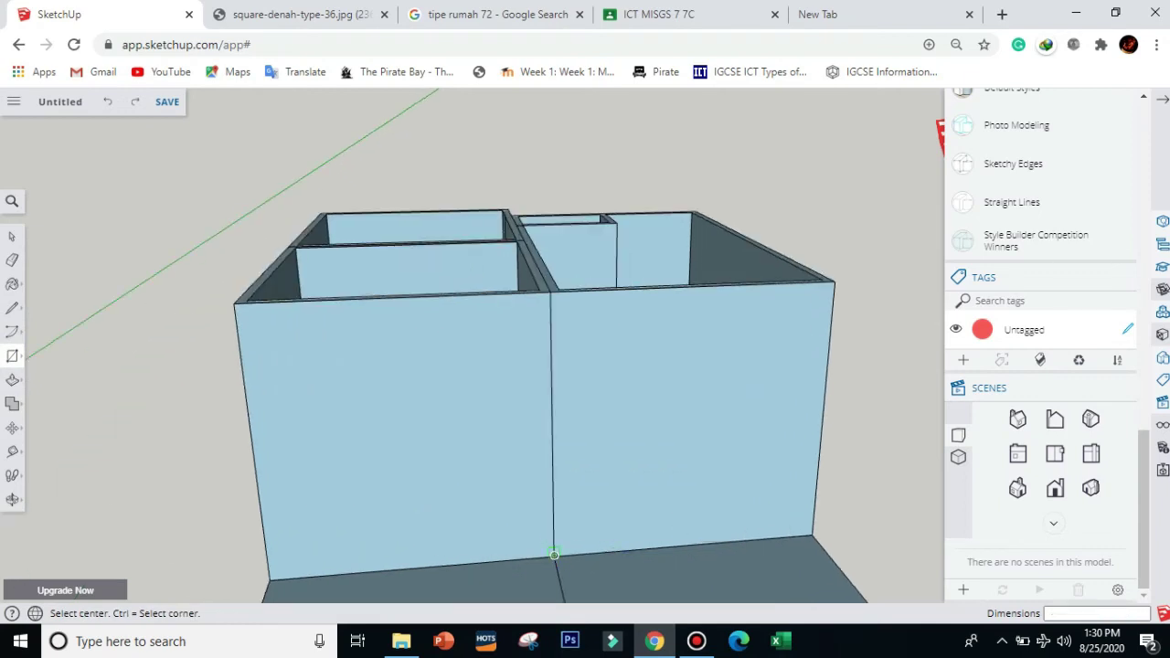
click(554, 555)
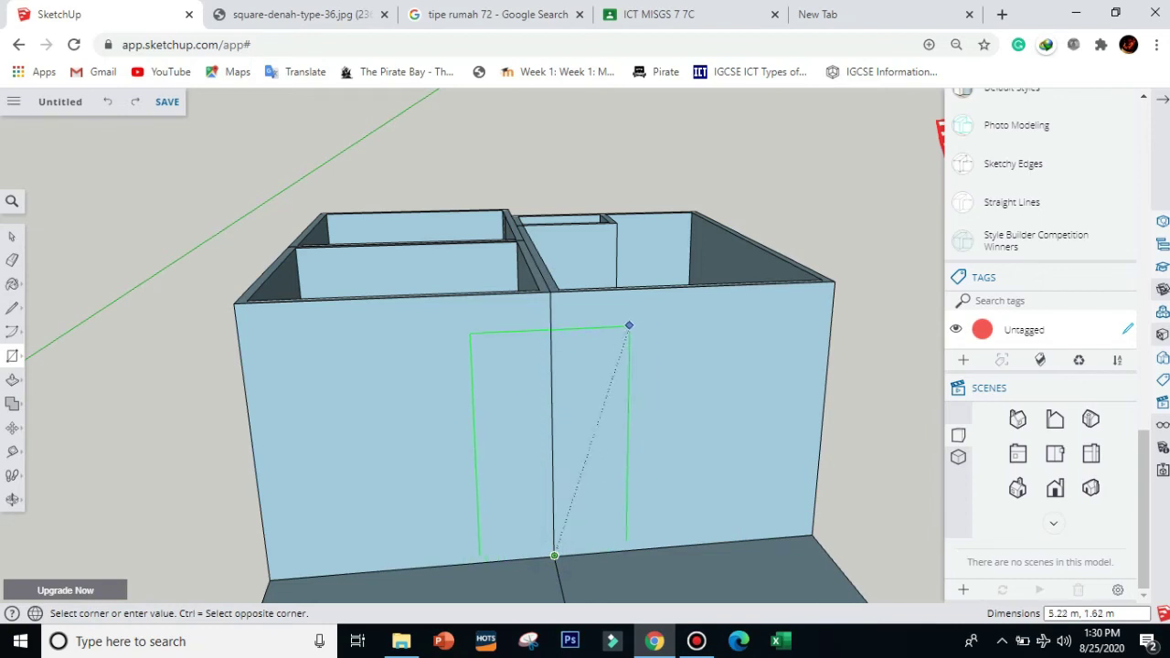
click(650, 369)
key(ctrl+z)
Draw a front door rectangle about 1.15 m wide and 2.16 m high from the lower-left corner of the living area's front wall.
key(ctrl)
click(554, 555)
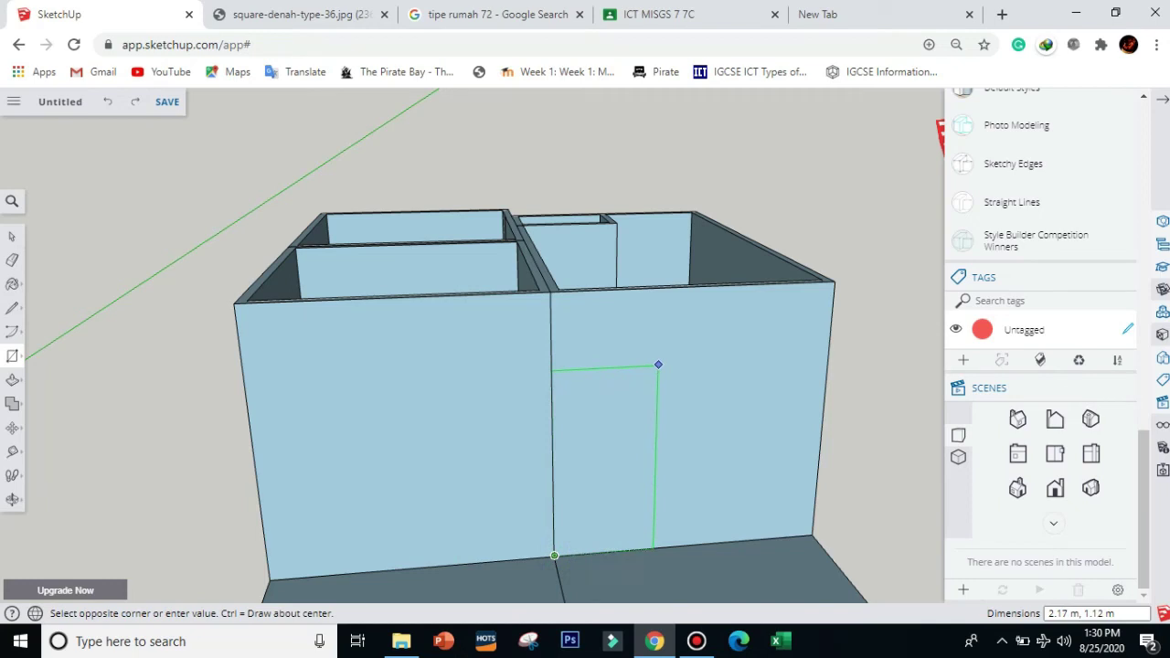
click(661, 365)
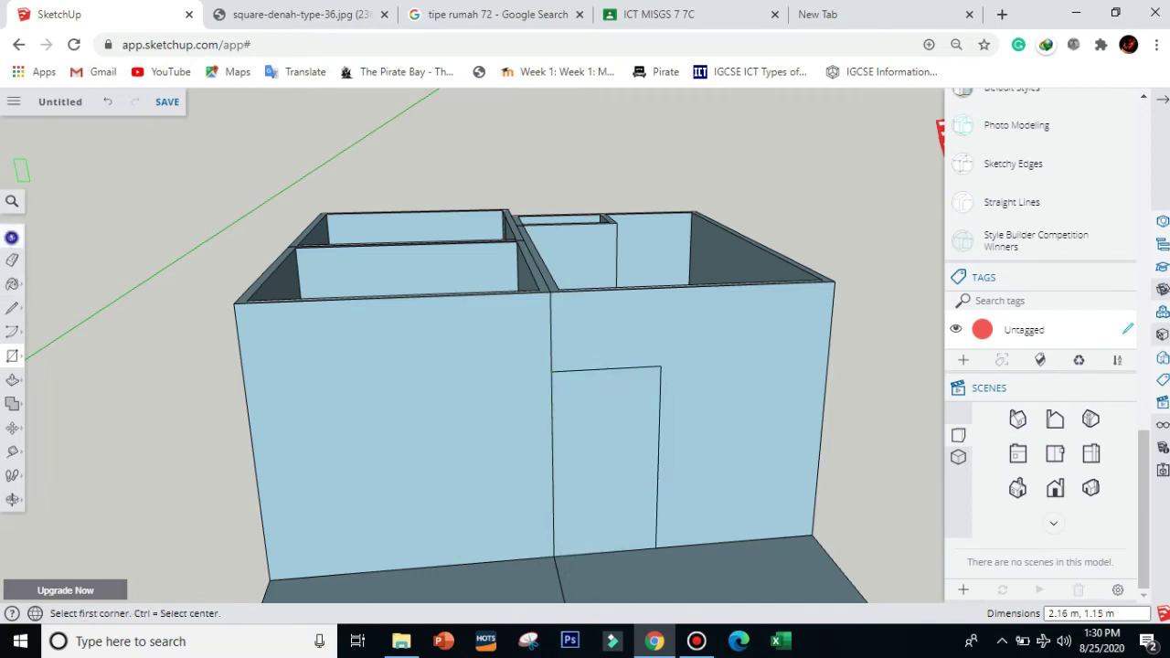
Examine the door outline and the whole house model from the side and the front.
click(13, 500)
drag(180, 437, 384, 365)
drag(603, 384, 429, 402)
scroll(532, 430, down, 2)
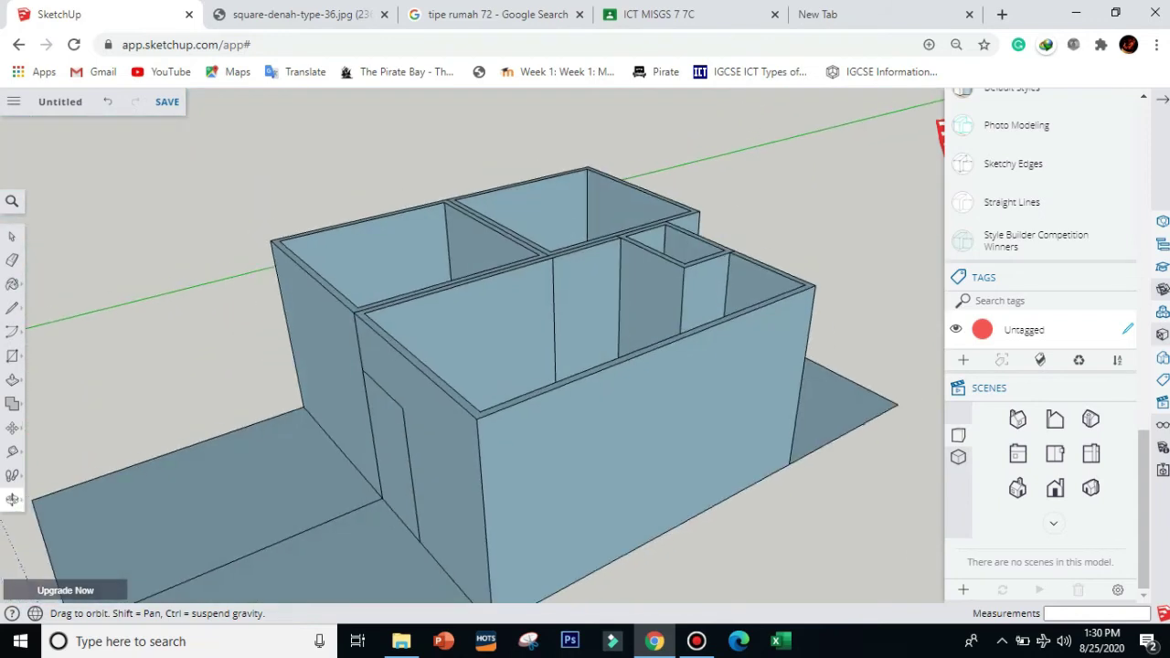
mouse_move(532, 431)
mouse_down()
mouse_move(639, 338)
mouse_move(520, 434)
mouse_up()
drag(421, 470, 695, 448)
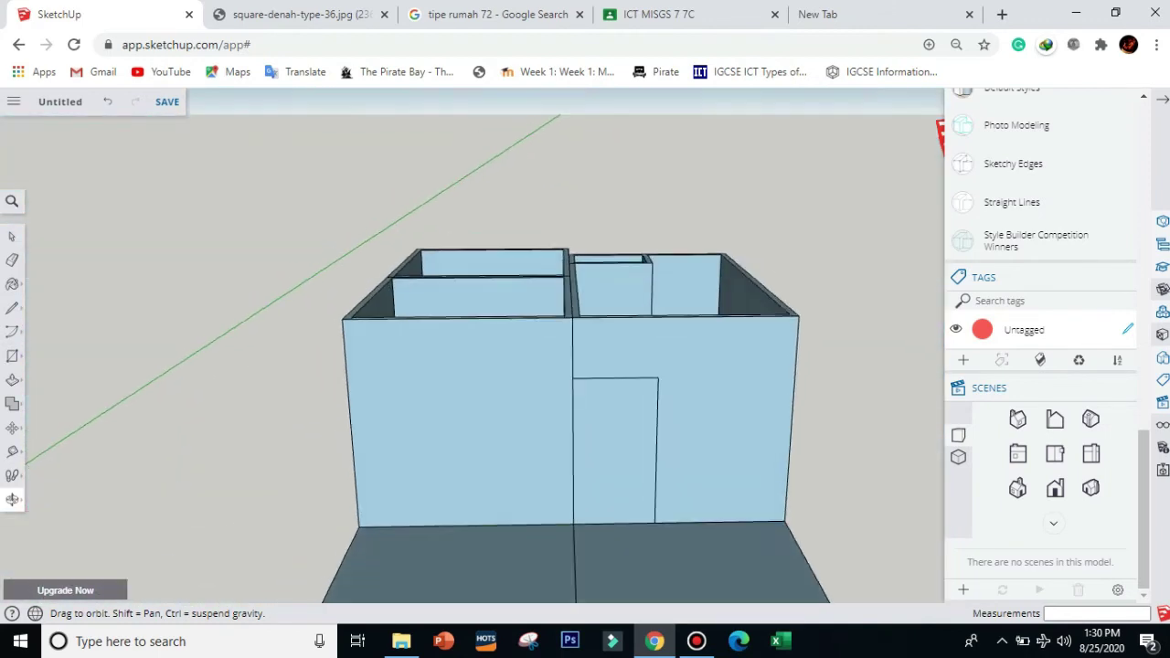
scroll(766, 386, down, 3)
drag(658, 414, 585, 383)
drag(804, 340, 716, 366)
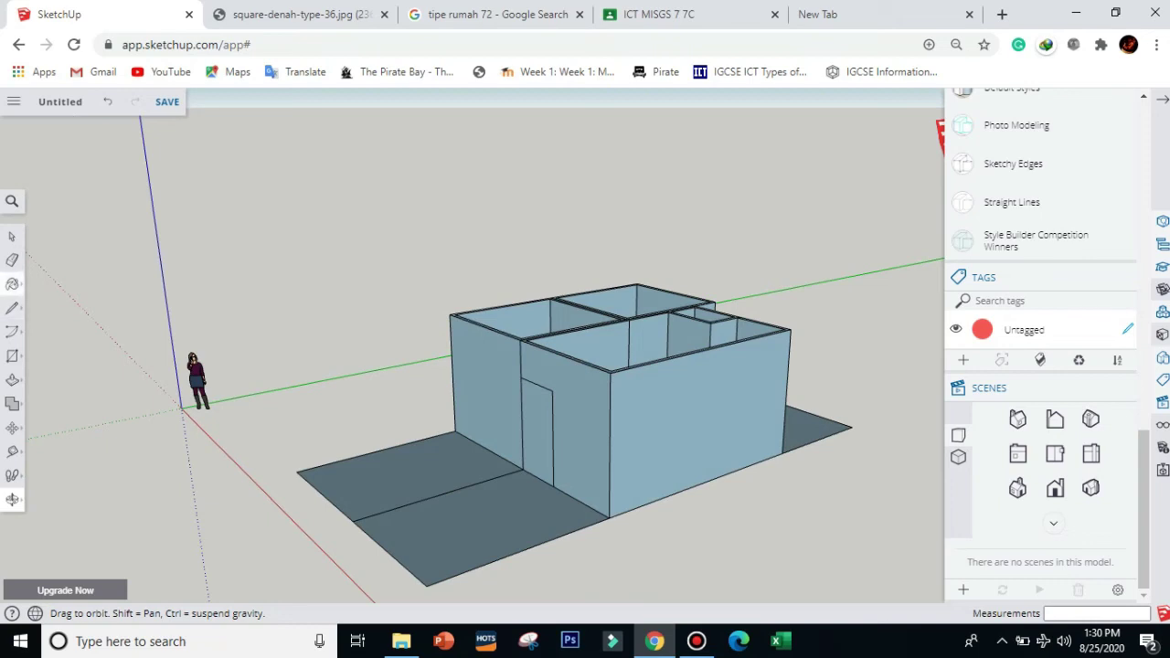
Paint the house's long side wall nearest the door and both front wall faces with white Color M00, leaving the door unpainted.
click(12, 283)
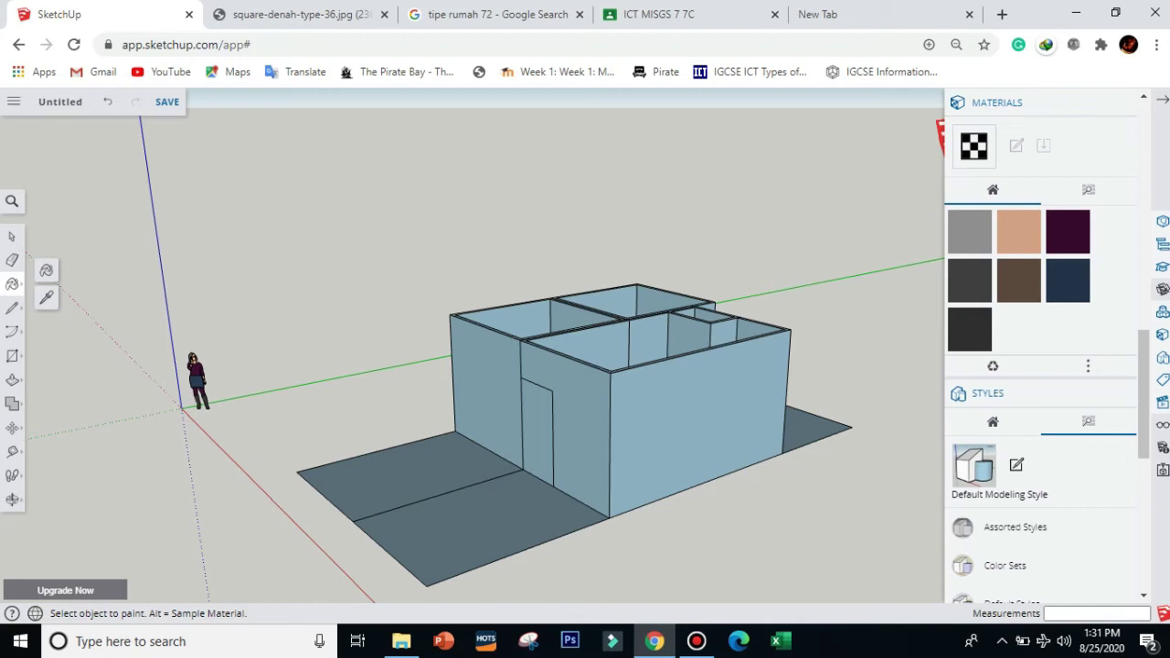
click(1089, 190)
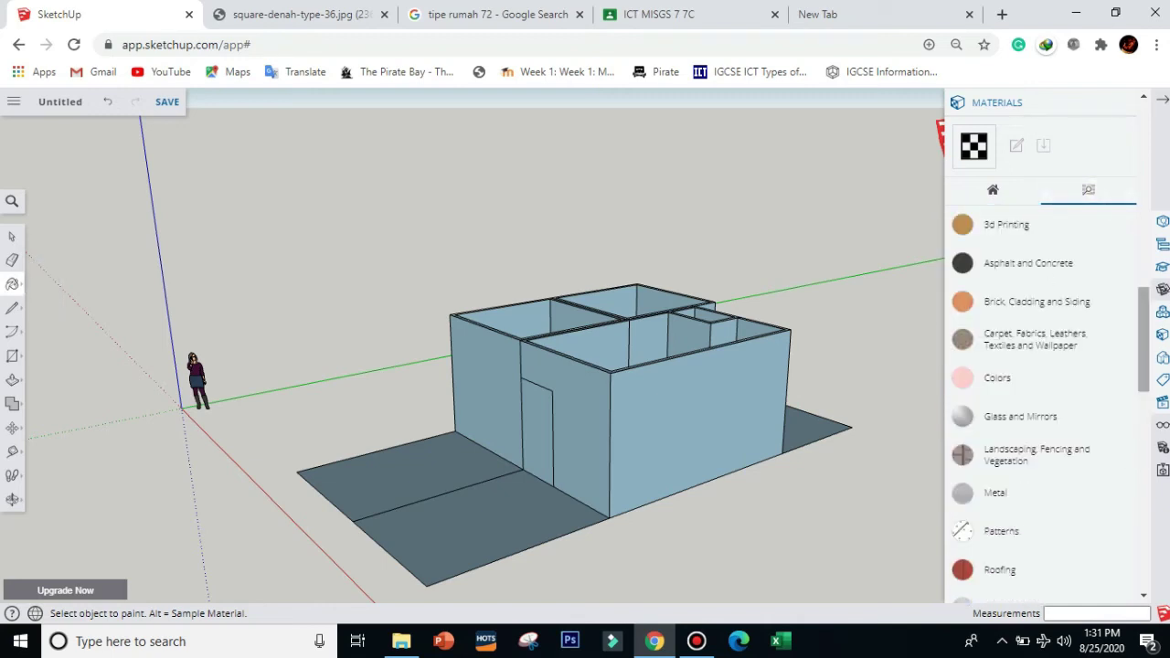
drag(1142, 312, 1141, 315)
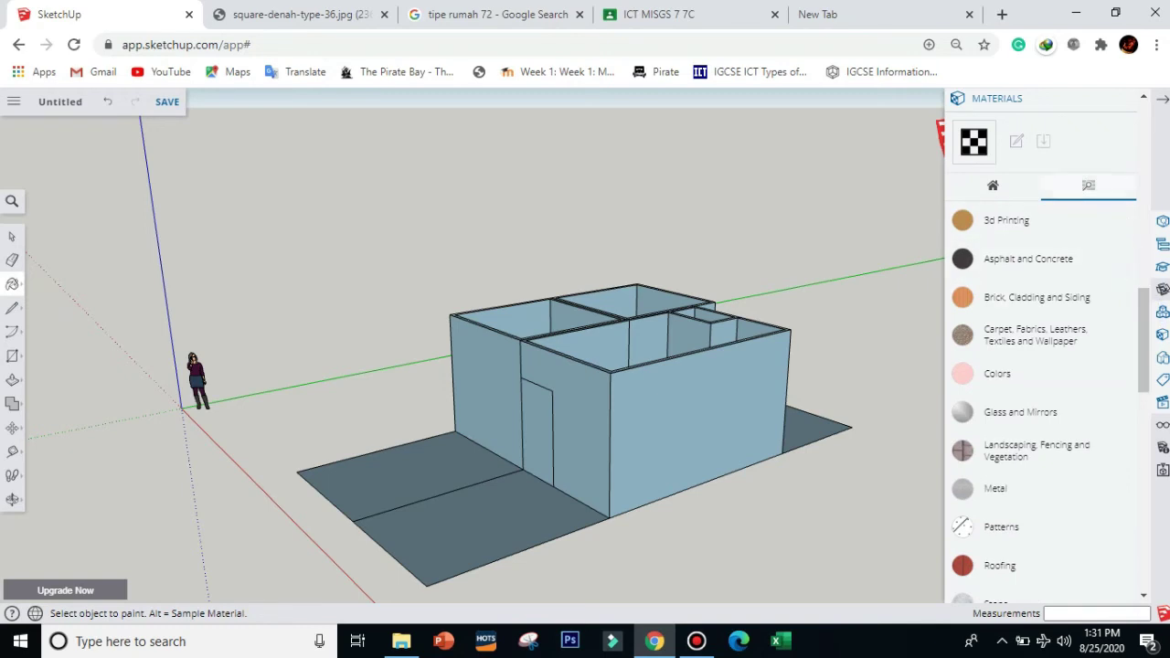
drag(1144, 323, 1144, 333)
scroll(1042, 375, down, 3)
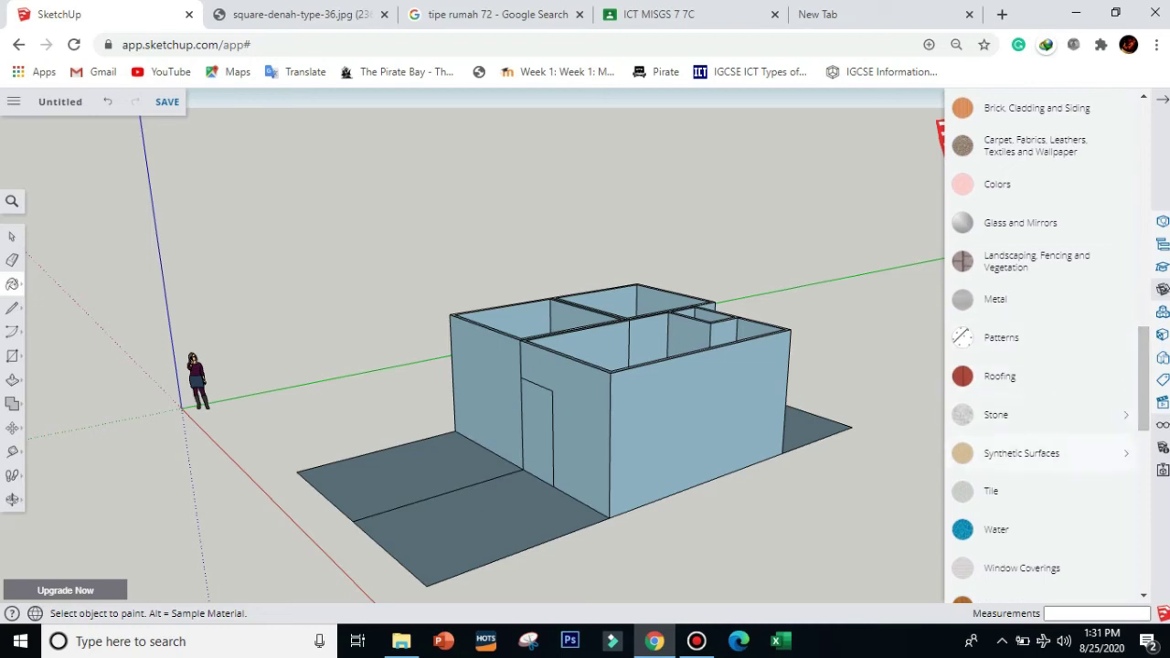
mouse_move(1143, 378)
mouse_down()
mouse_move(1143, 425)
mouse_move(1143, 357)
mouse_up()
scroll(1042, 365, up, 2)
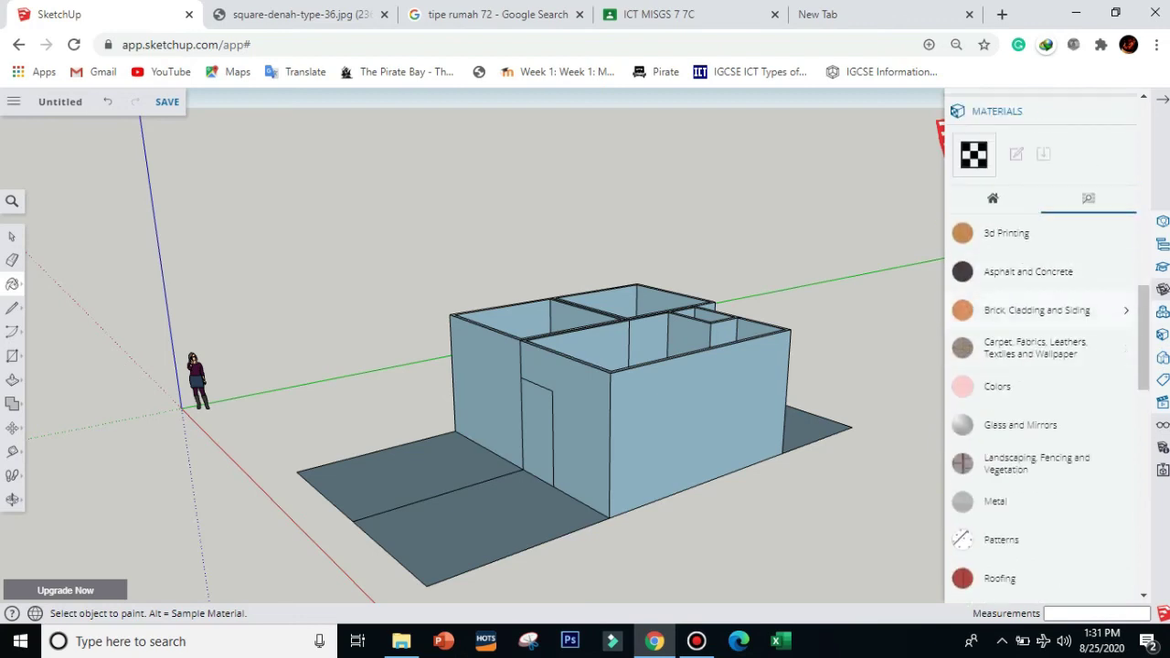
click(1038, 385)
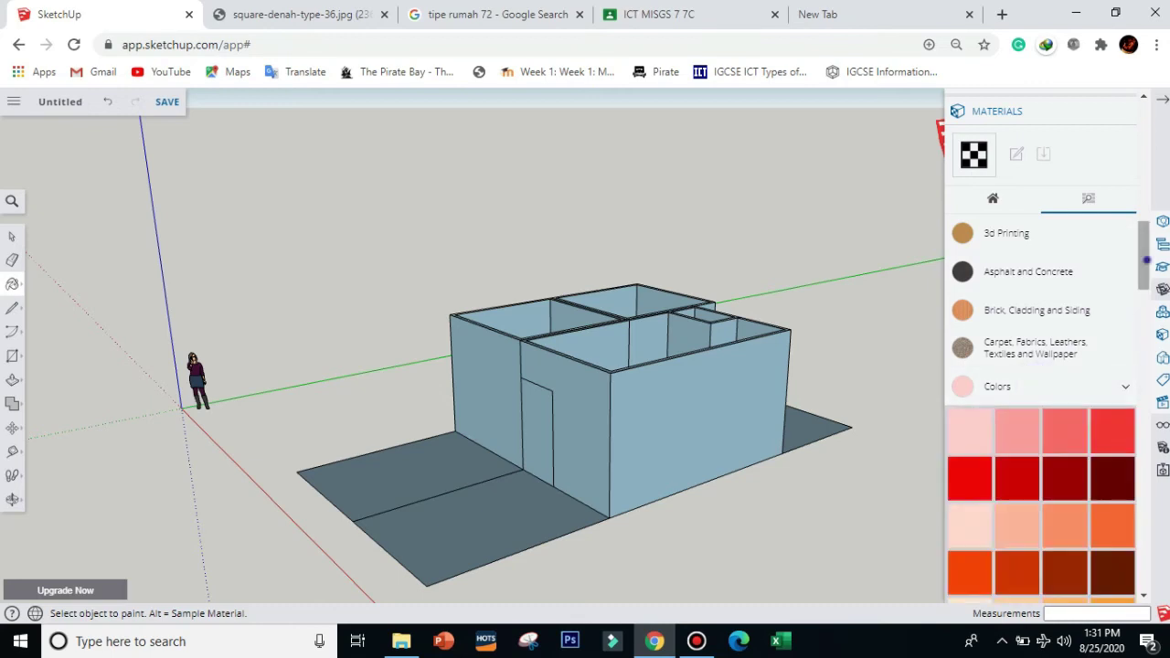
scroll(1042, 365, down, 8)
scroll(1042, 347, down, 5)
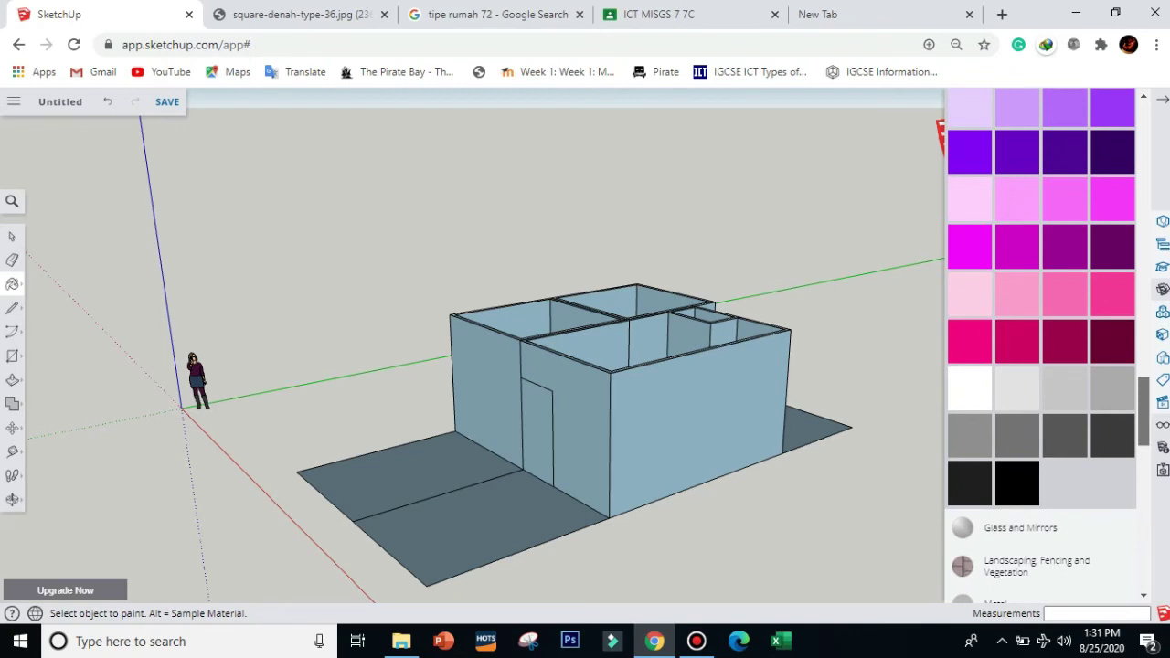
scroll(980, 402, up, 1)
click(980, 424)
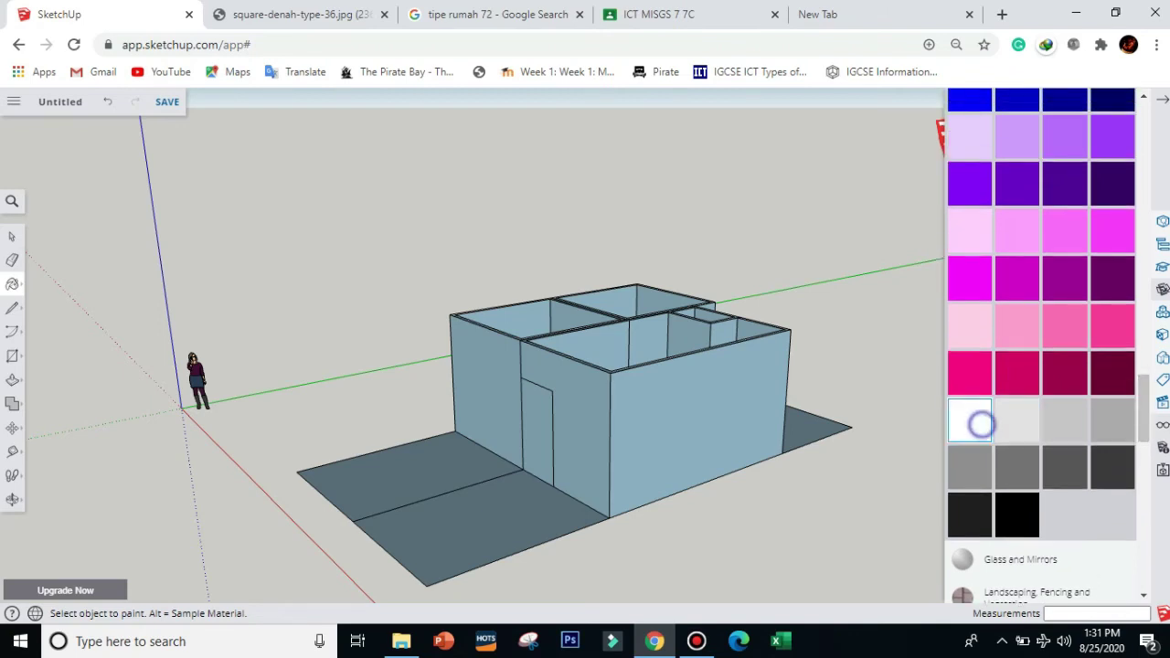
click(673, 413)
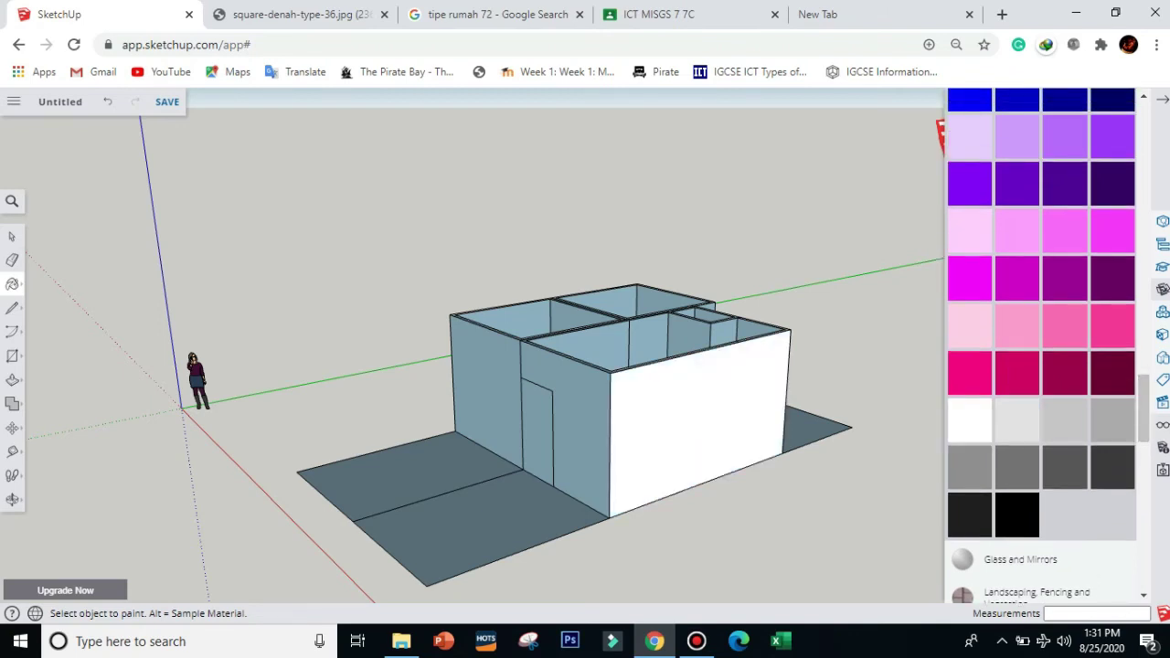
click(597, 447)
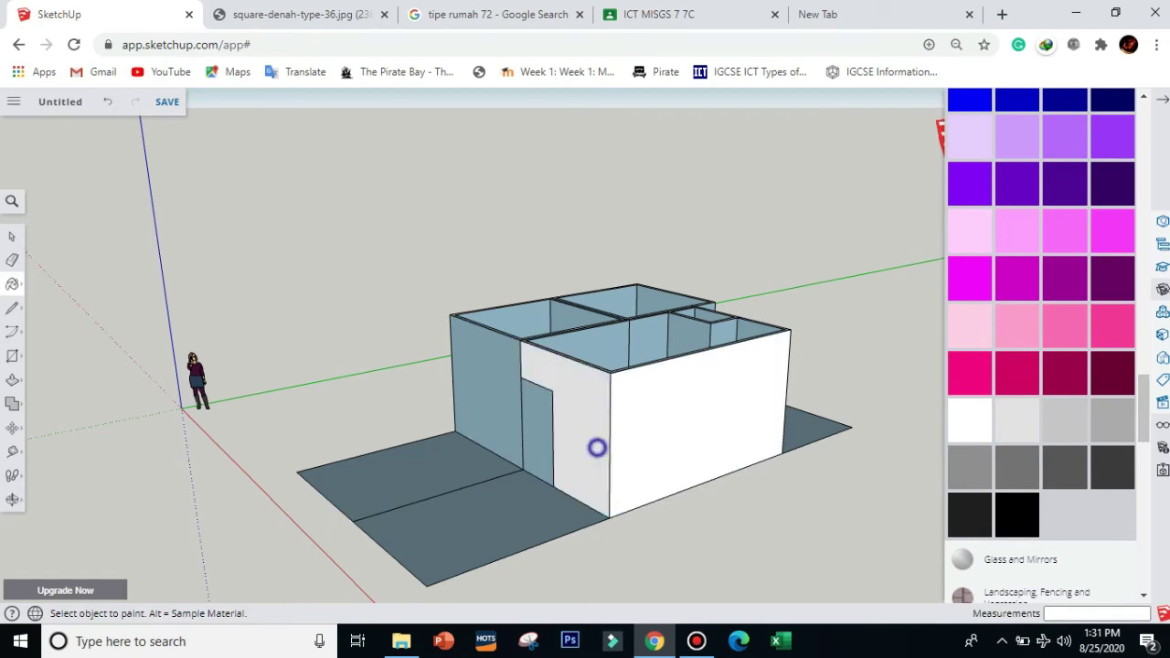
click(504, 388)
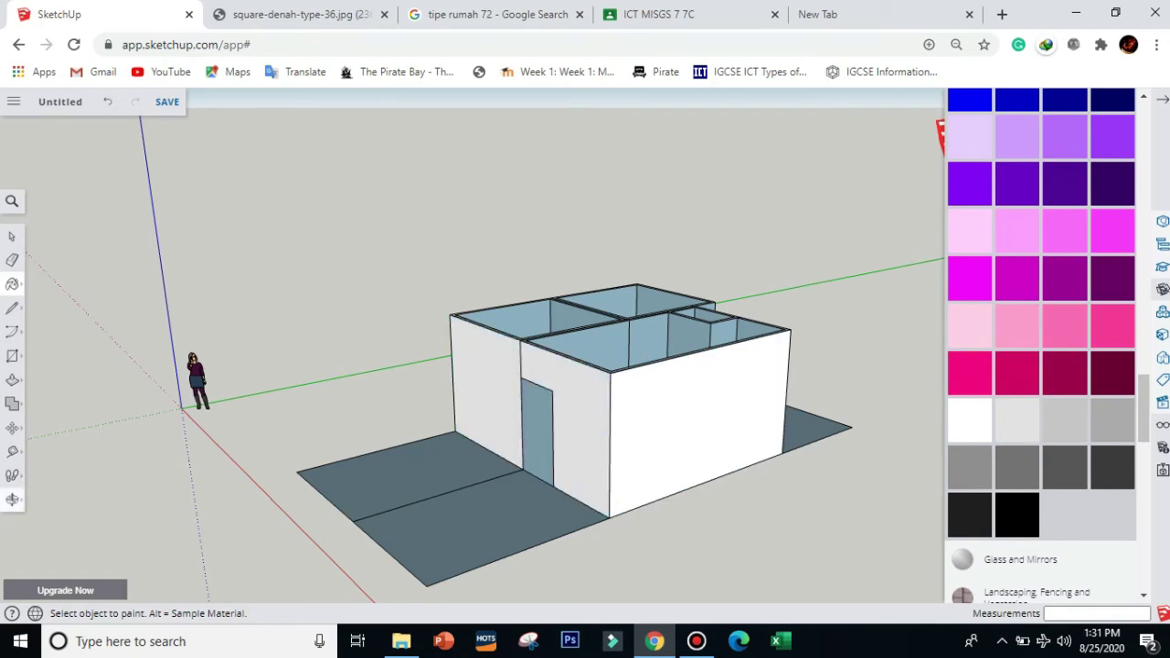
Paint both faces of the opposite long side wall, along the two bedrooms, with the same white.
click(13, 499)
drag(374, 357, 511, 365)
drag(512, 438, 643, 494)
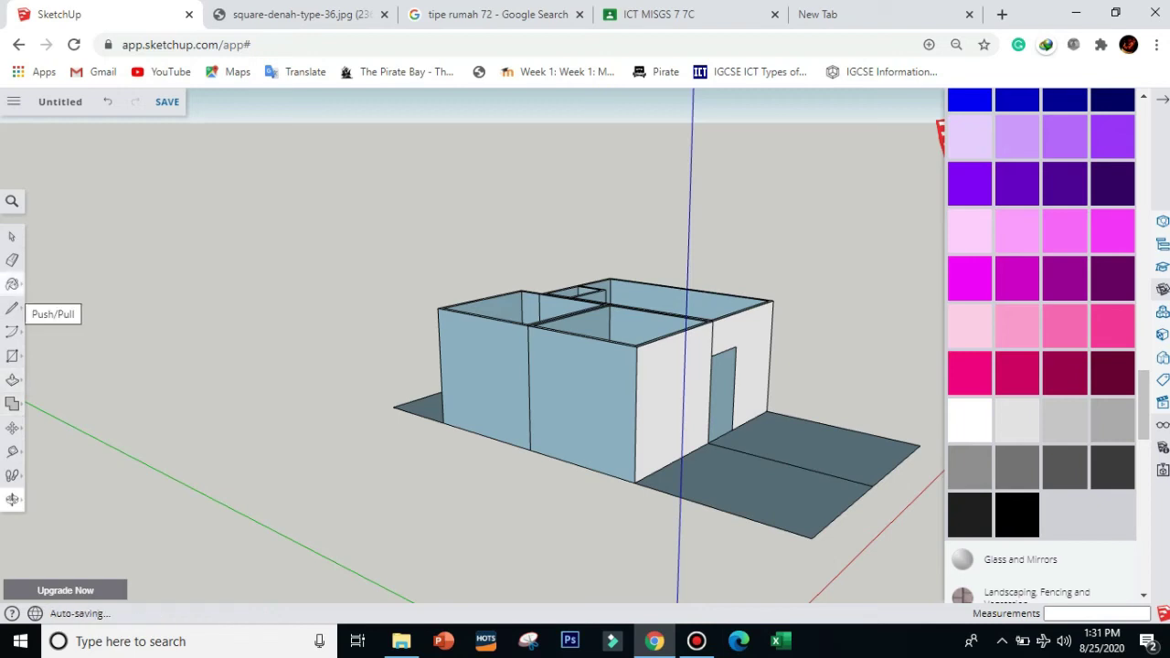
click(12, 283)
click(557, 393)
click(497, 391)
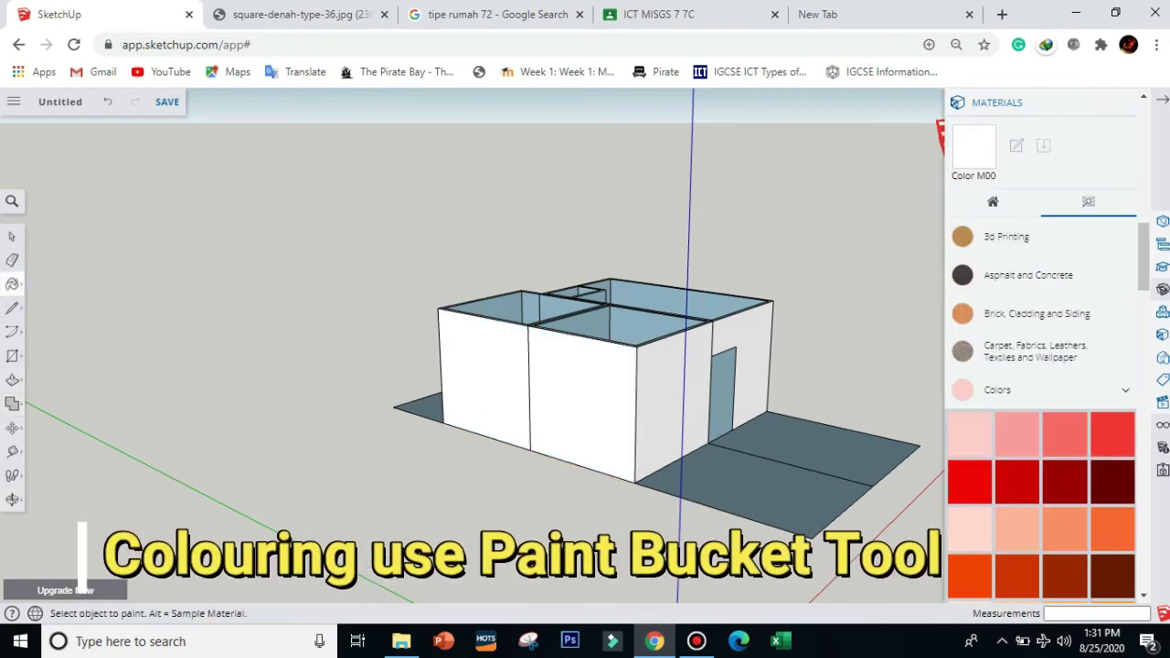
Paint the three rear exterior wall faces of the house with blue Color I04.
click(11, 499)
drag(366, 347, 489, 357)
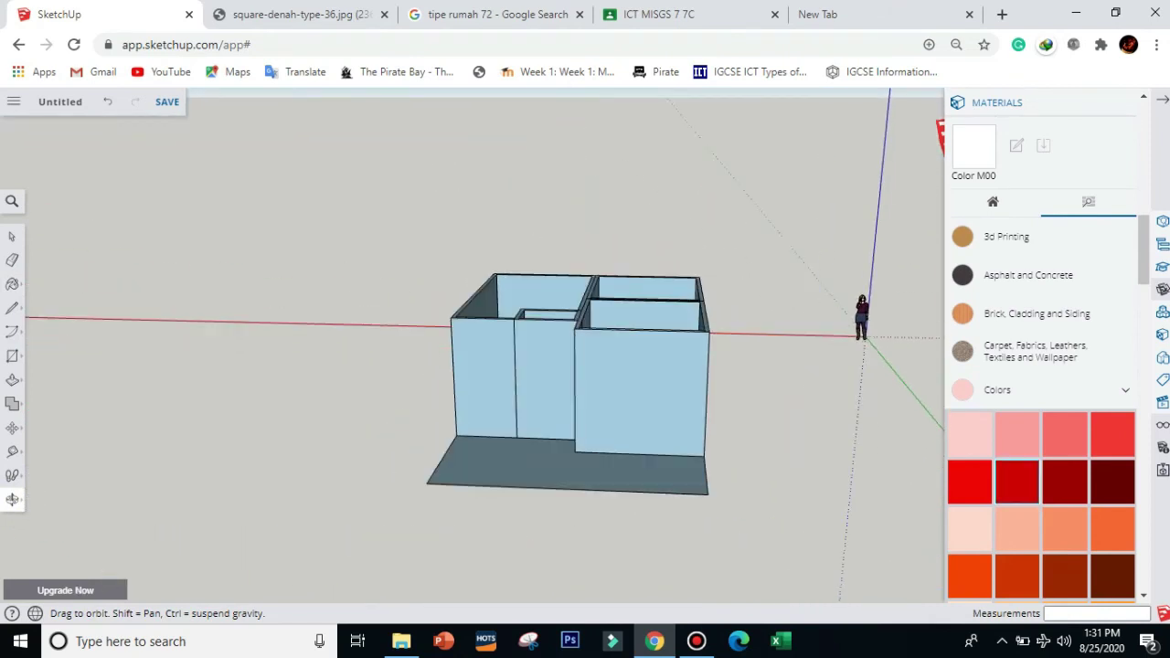
scroll(1064, 481, down, 5)
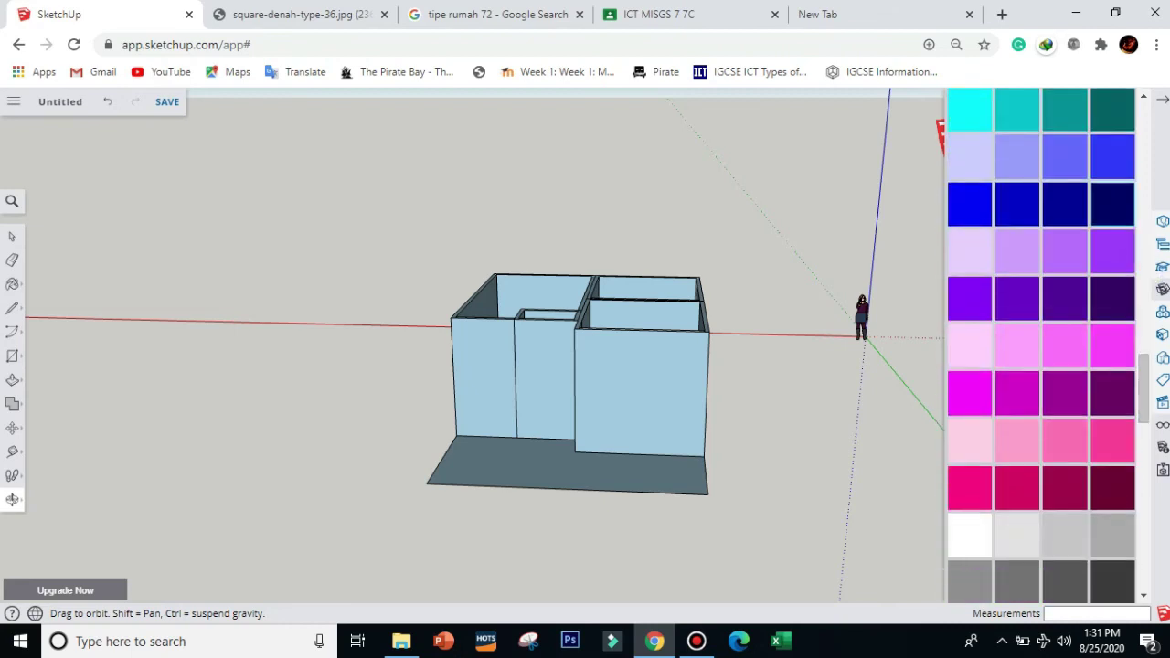
click(1113, 155)
click(639, 392)
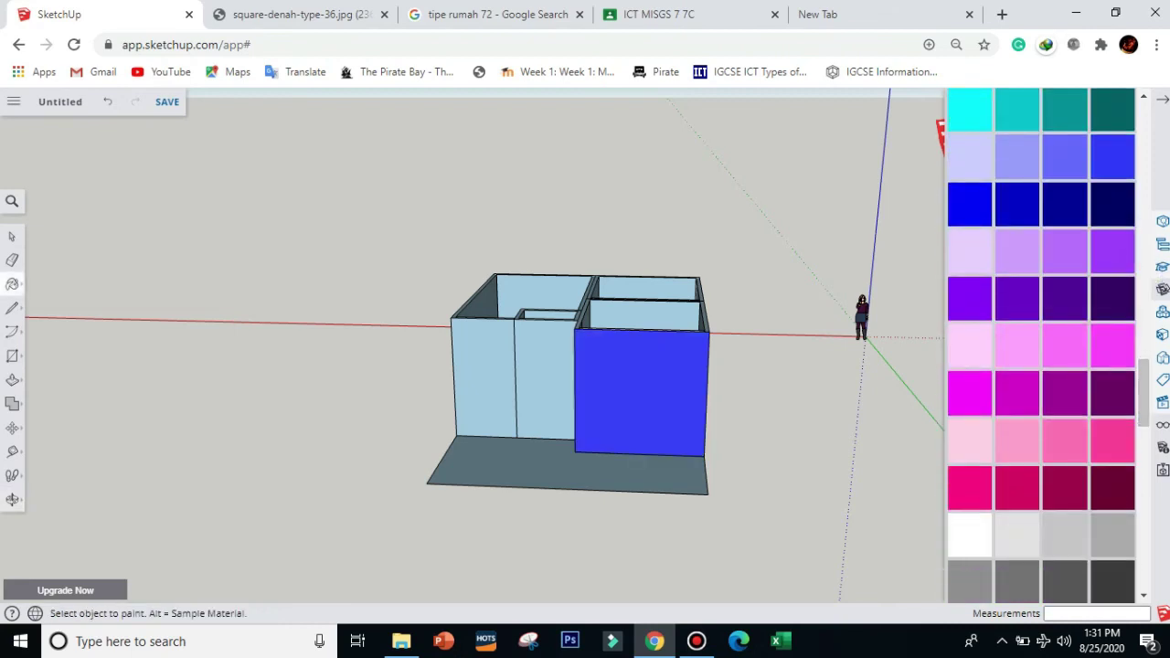
click(550, 387)
click(484, 382)
Apply the Polished Concrete Old material to the front wall faces on both sides of the house's front.
click(13, 499)
drag(334, 369, 617, 411)
drag(1142, 405, 1142, 267)
click(1071, 267)
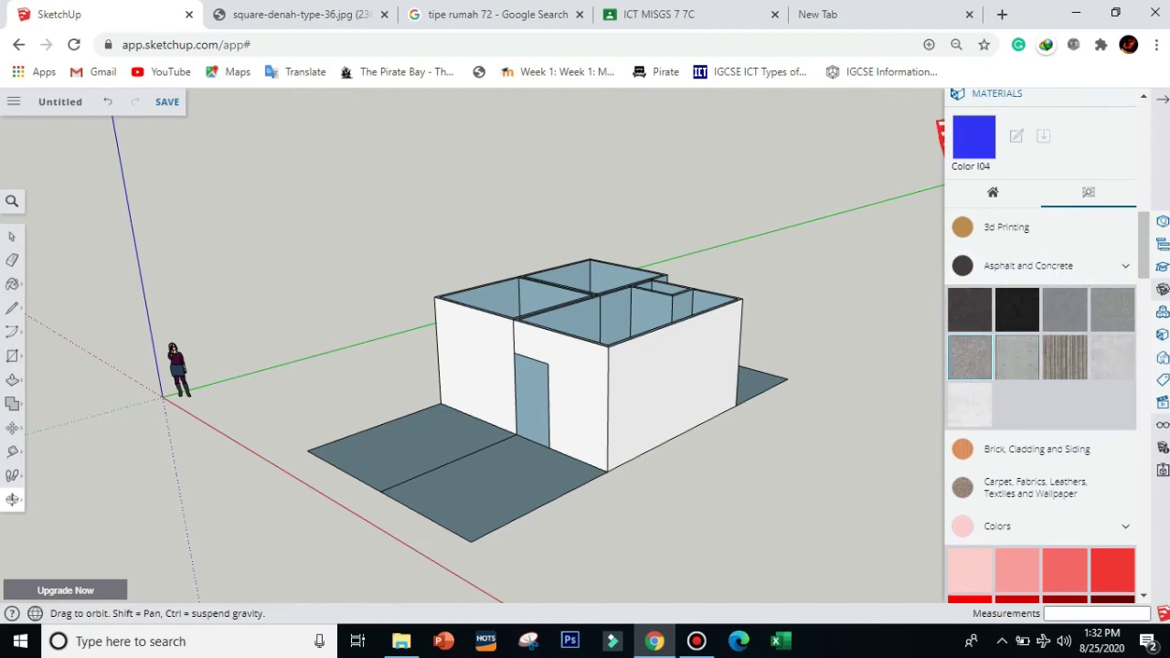
click(974, 393)
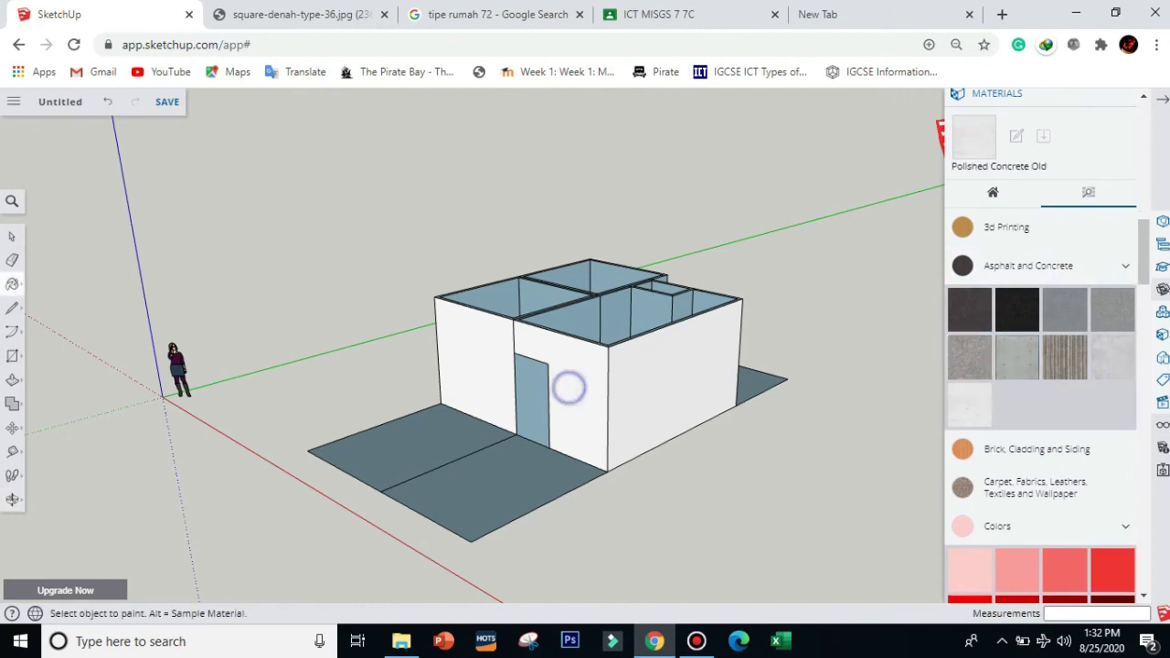
click(473, 363)
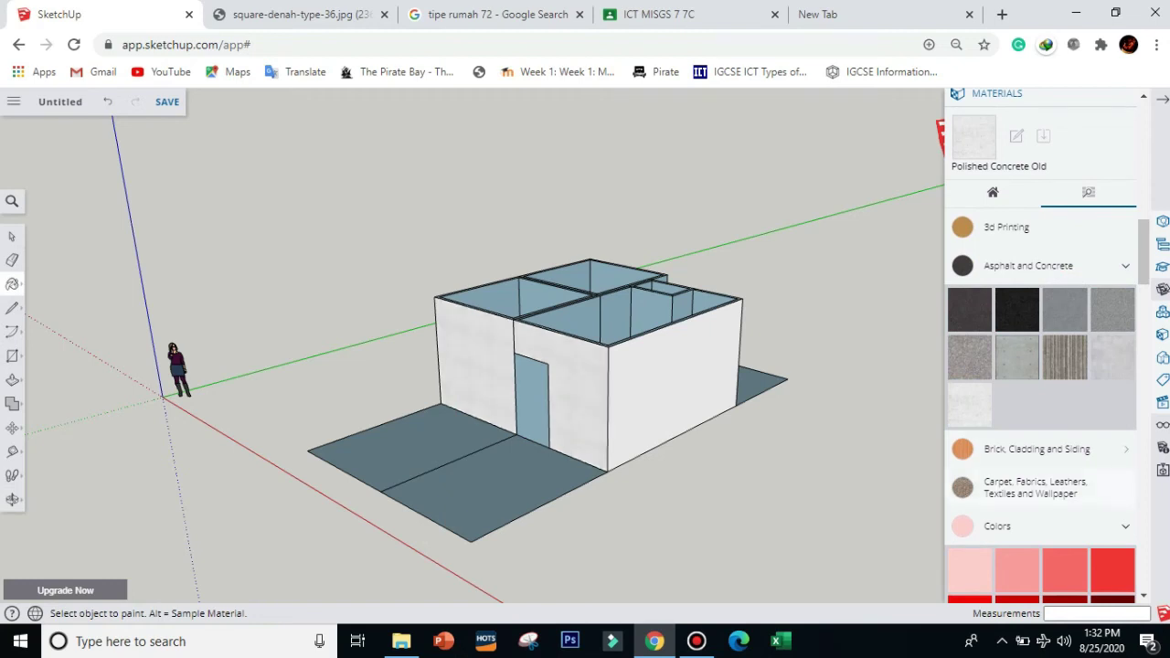
Paint the front door with a plain reddish-brown material from the Wood collection.
scroll(613, 402, up, 5)
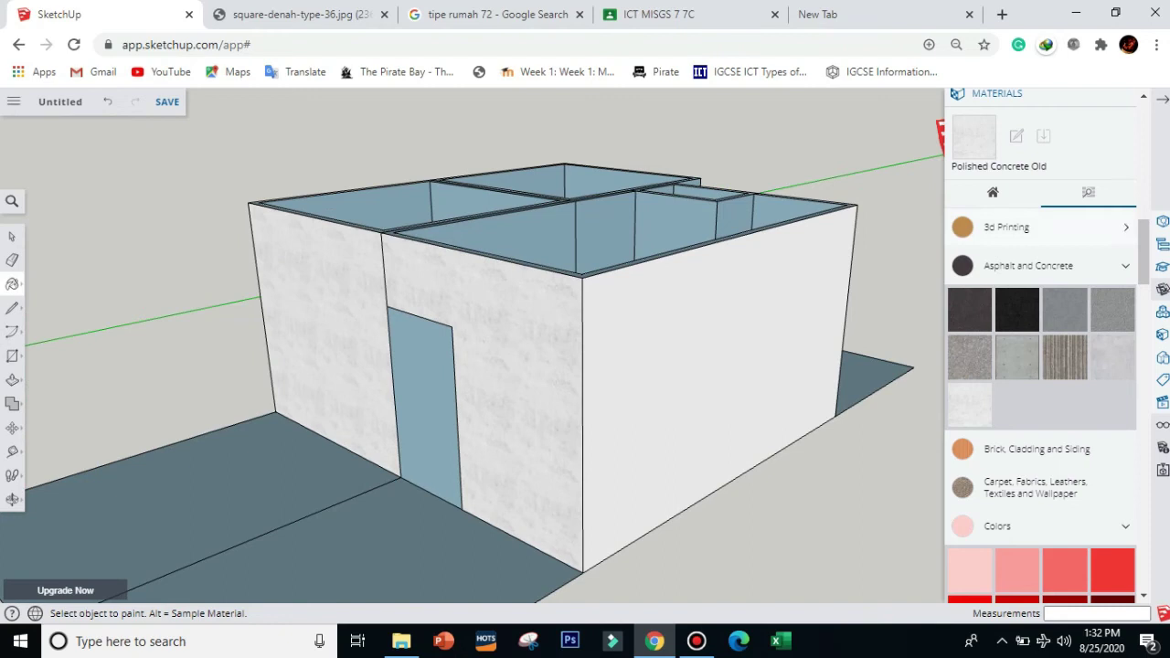
click(1125, 265)
click(1126, 376)
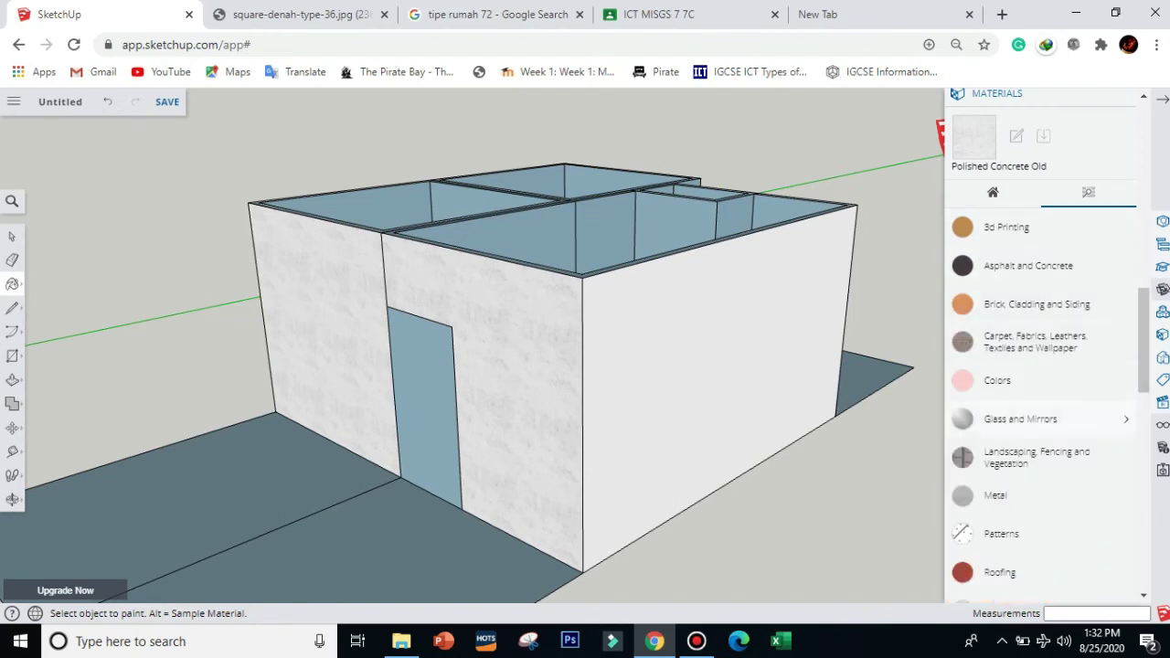
scroll(1078, 426, down, 4)
click(1077, 426)
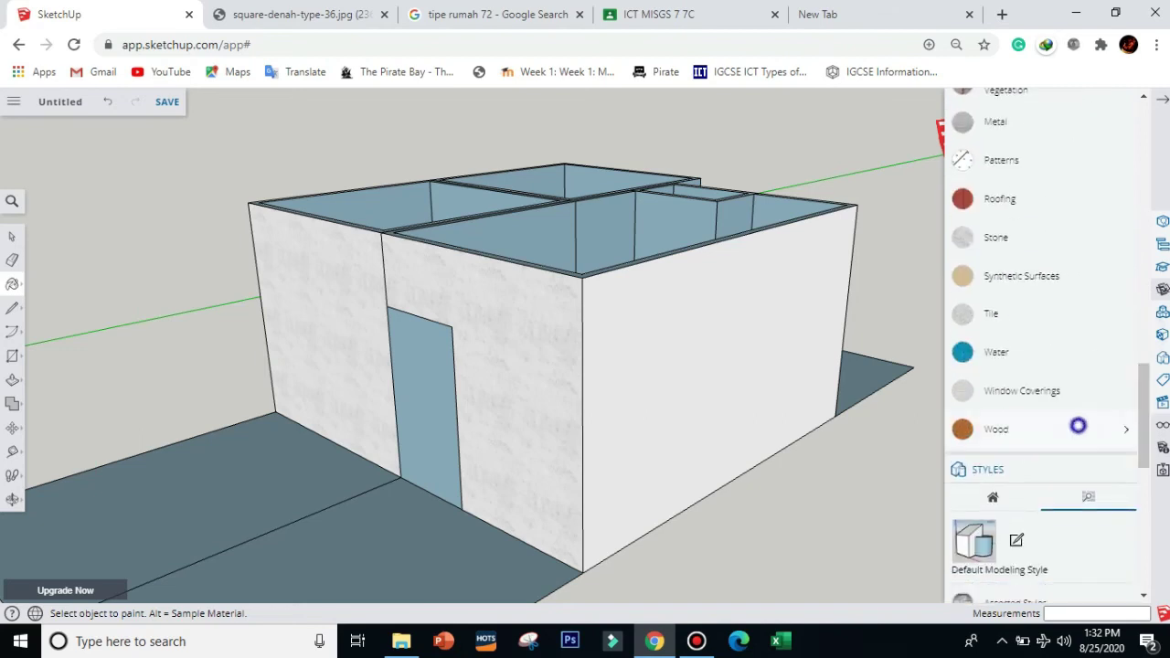
scroll(1064, 383, down, 2)
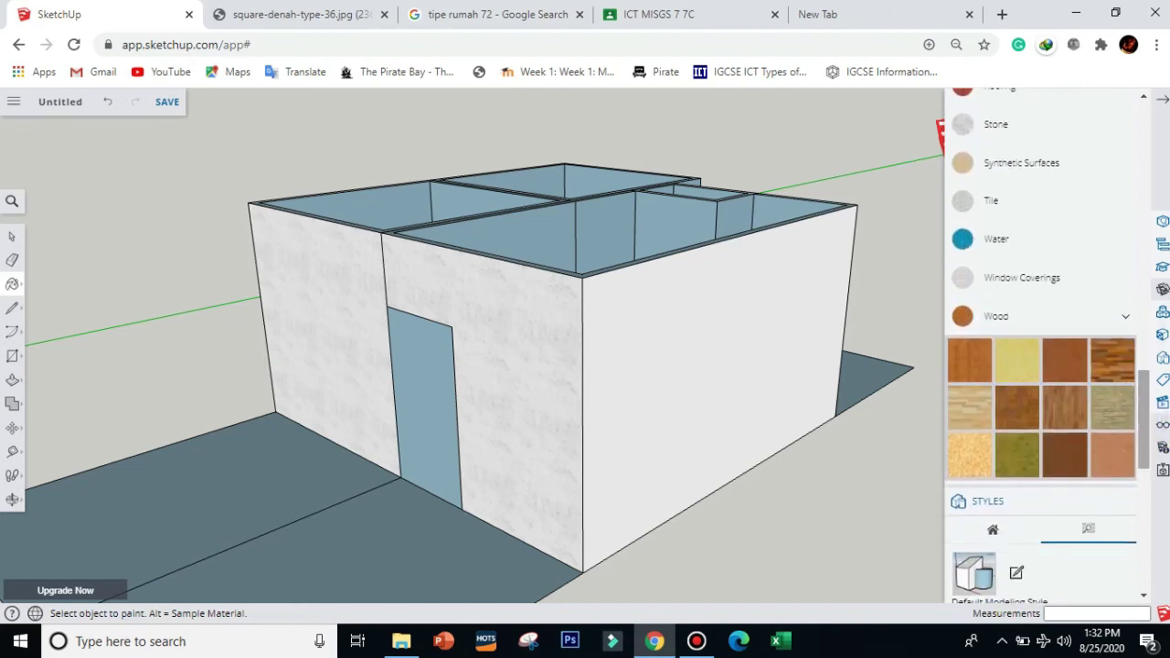
click(1064, 358)
click(438, 412)
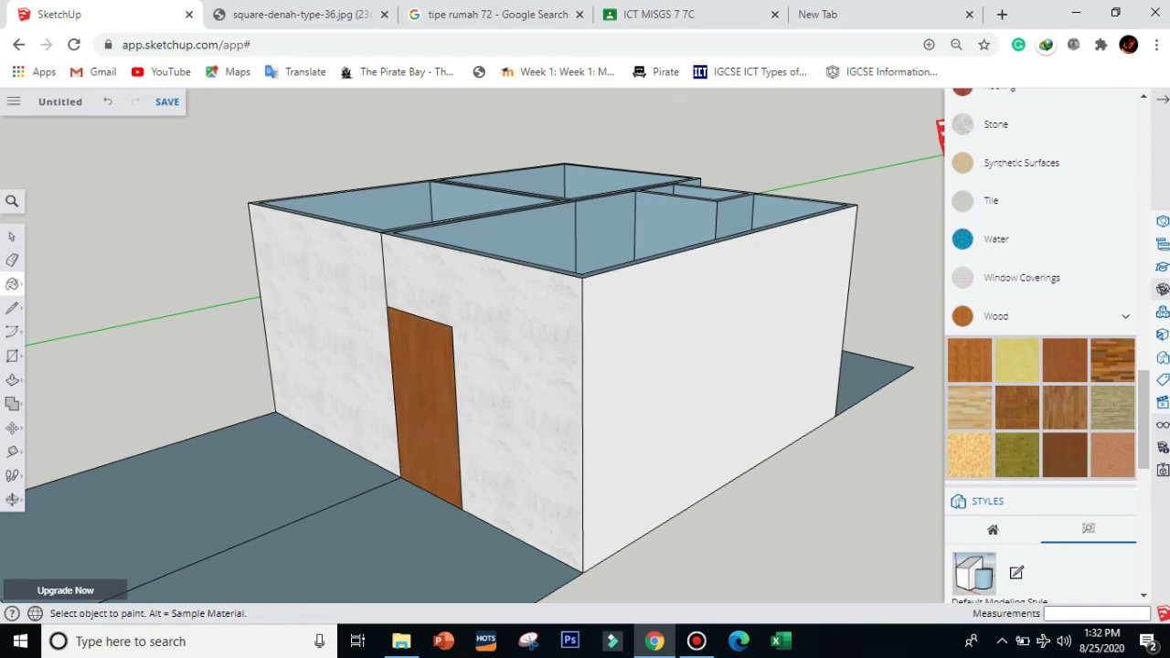
Examine the painted house from the front, the side and above, including the door and the room interiors.
click(13, 497)
drag(224, 375, 247, 439)
drag(544, 426, 668, 343)
scroll(767, 310, down, 2)
drag(222, 425, 511, 365)
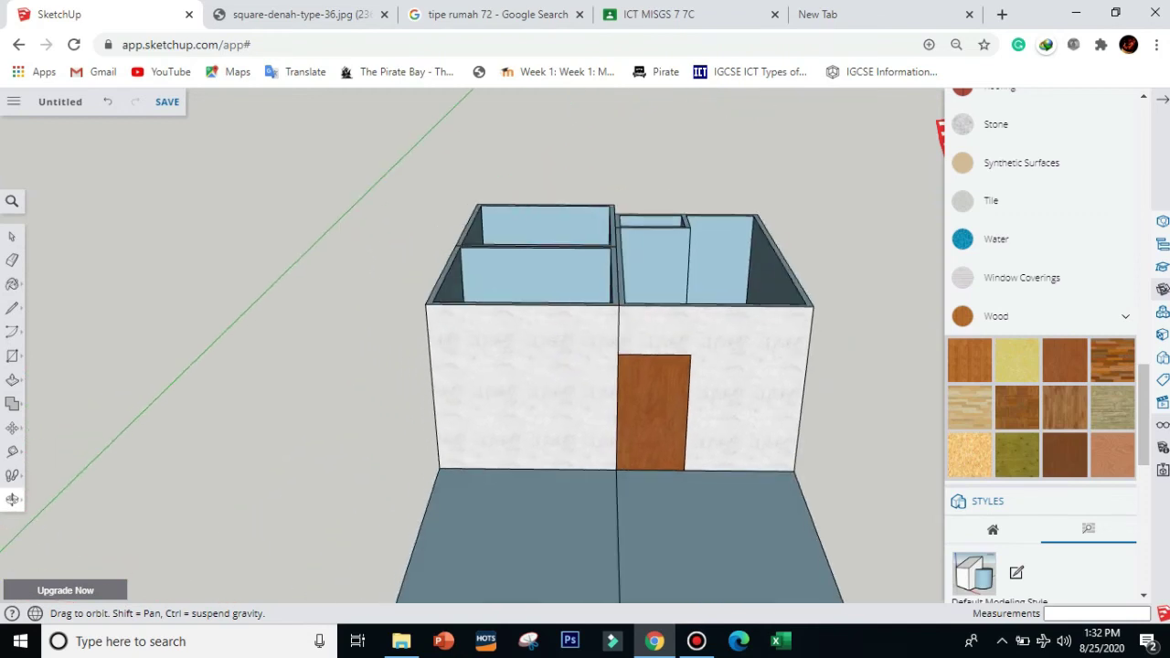
drag(585, 380, 695, 398)
drag(530, 361, 422, 393)
drag(501, 374, 777, 411)
middle_drag(585, 366, 553, 364)
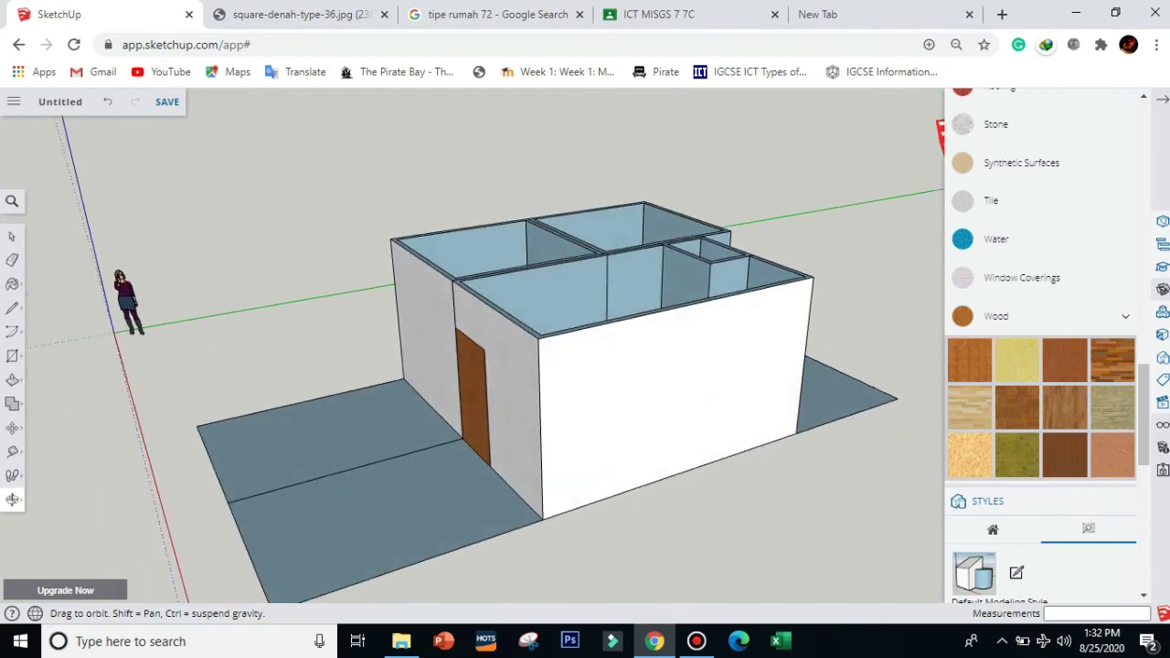
drag(455, 475, 430, 457)
middle_drag(429, 457, 472, 512)
drag(438, 511, 448, 571)
drag(722, 493, 618, 432)
drag(597, 372, 521, 402)
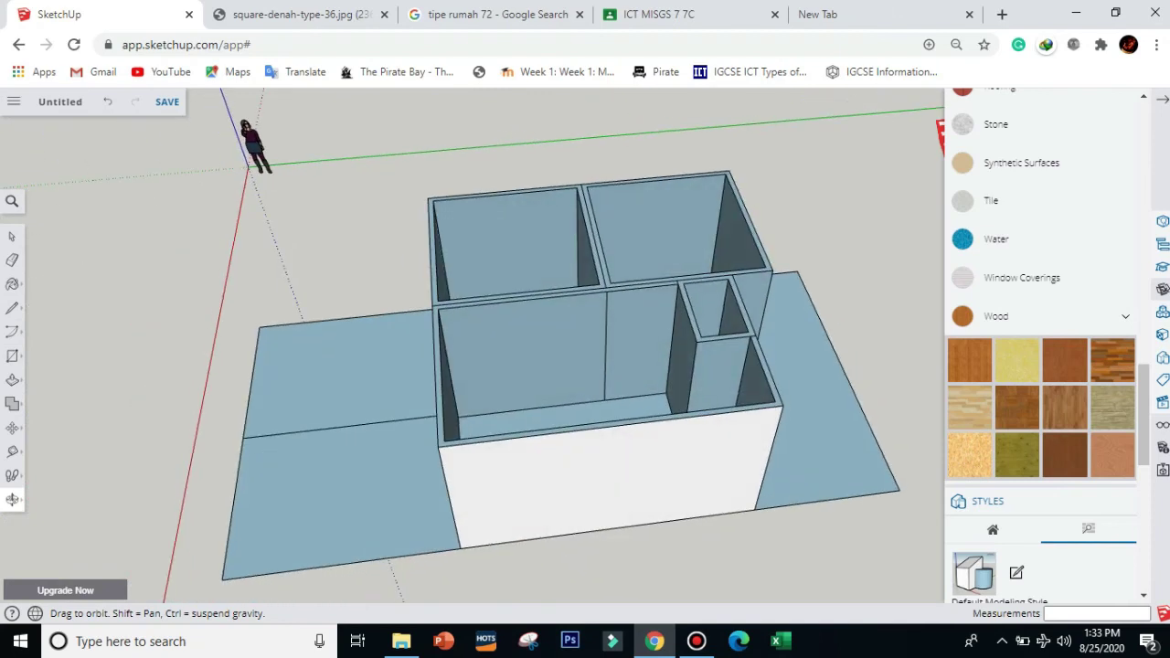
mouse_move(794, 330)
mouse_down()
mouse_move(727, 384)
mouse_move(640, 374)
mouse_move(680, 384)
mouse_move(684, 109)
mouse_move(543, 375)
mouse_move(525, 377)
mouse_up()
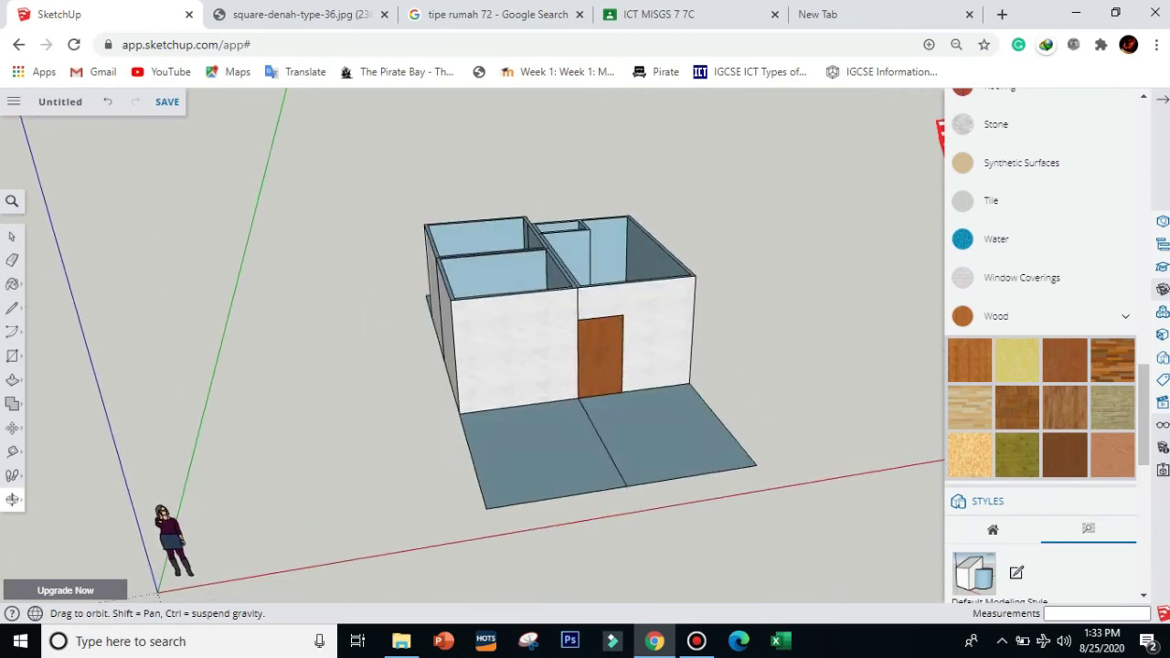
Draw a flat rectangle about 3.31 m by 0.86 m on the ground beside the house.
key(space)
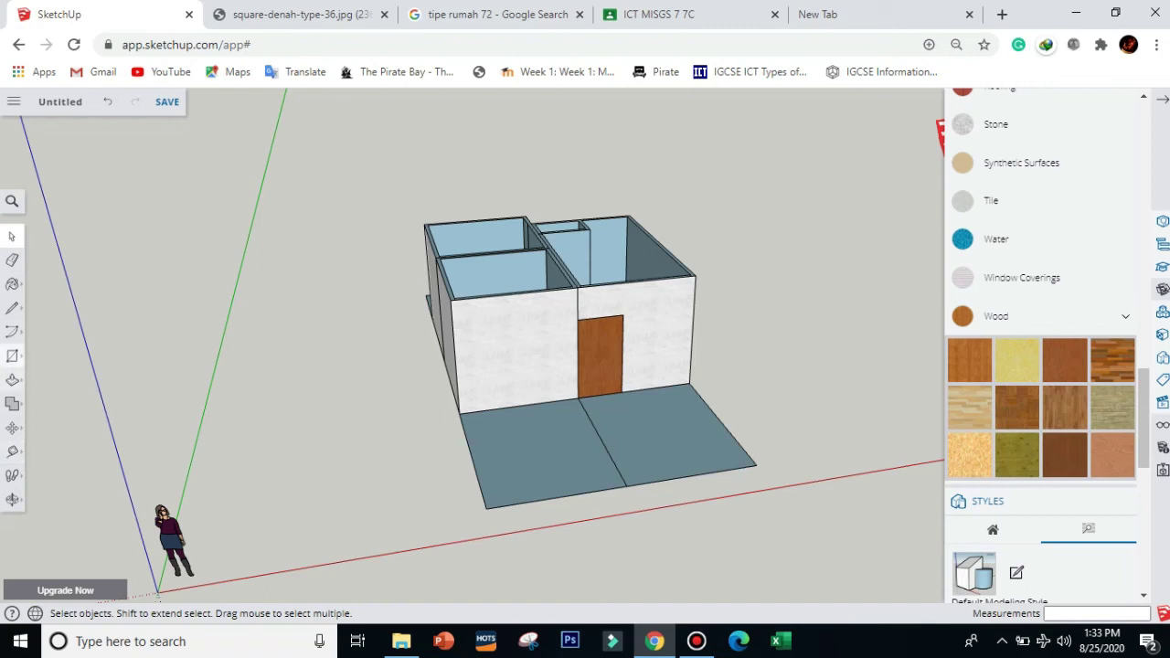
click(13, 357)
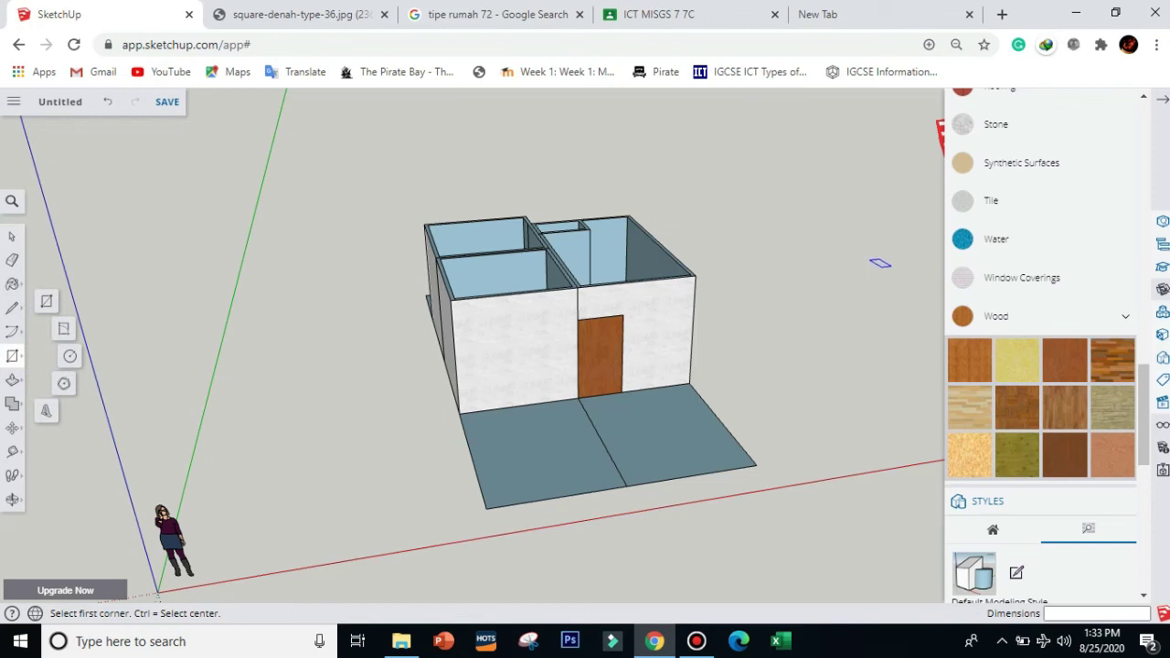
click(798, 353)
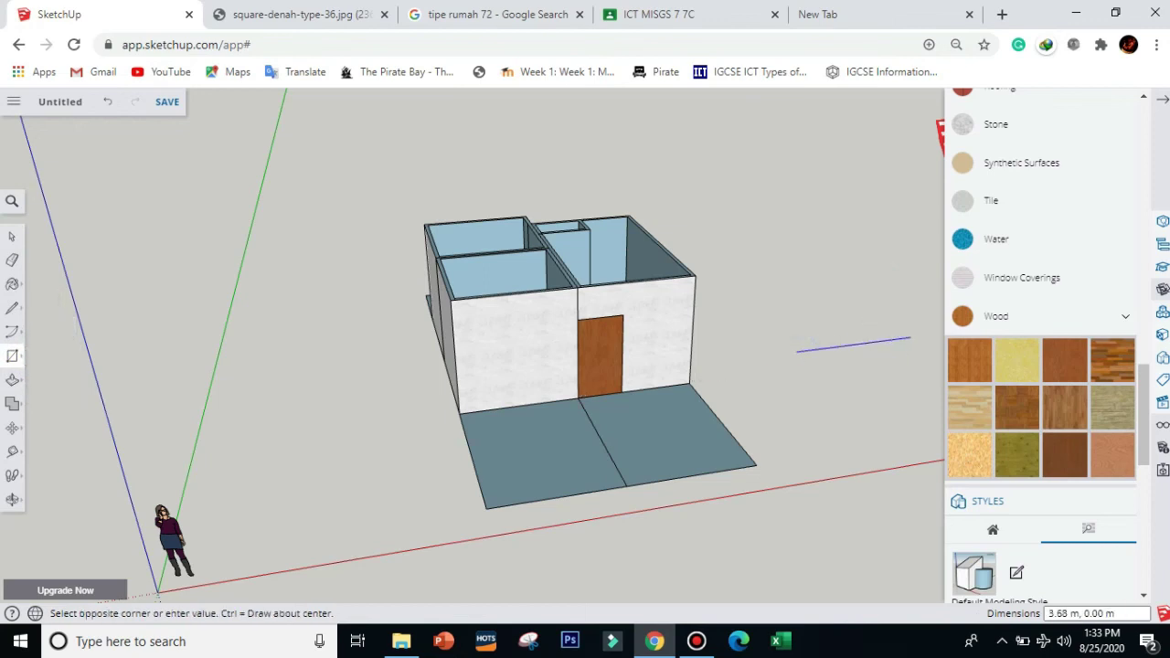
click(916, 350)
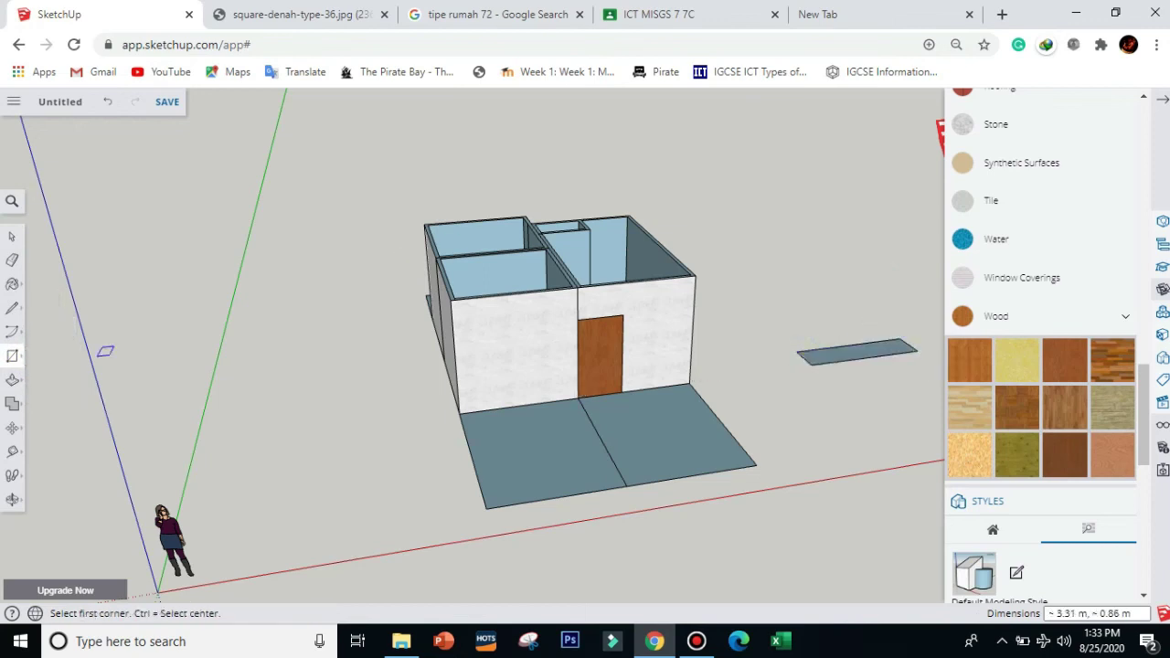
Push/Pull the new rectangle beside the house upward into a tall, thin upright block.
click(12, 379)
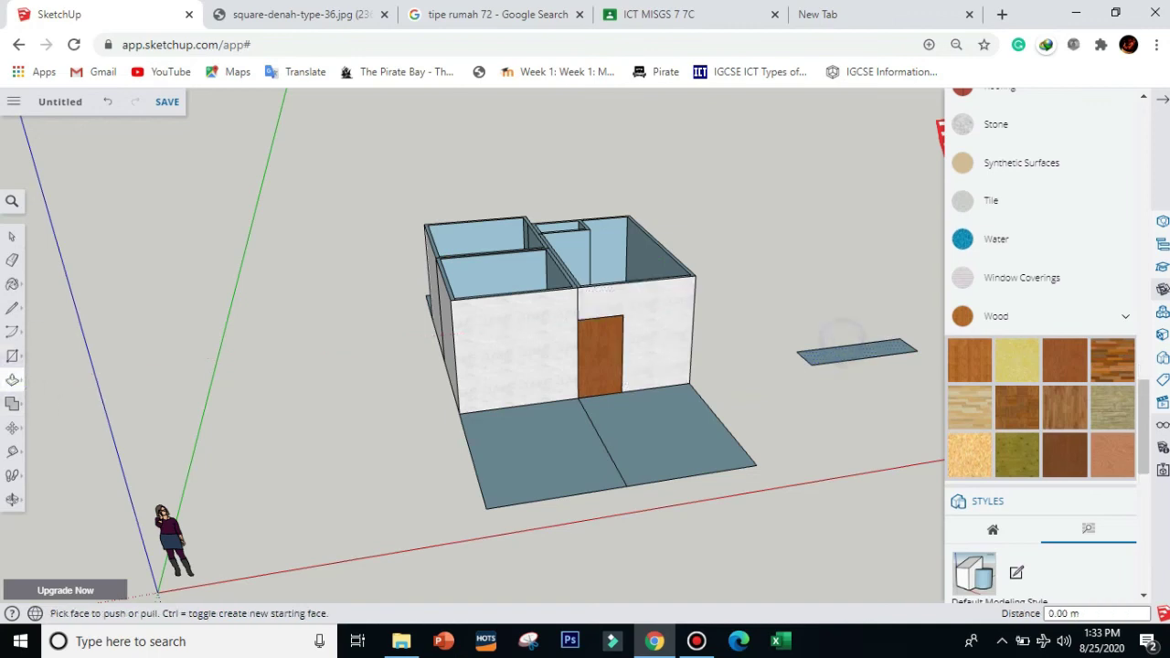
scroll(823, 342, up, 5)
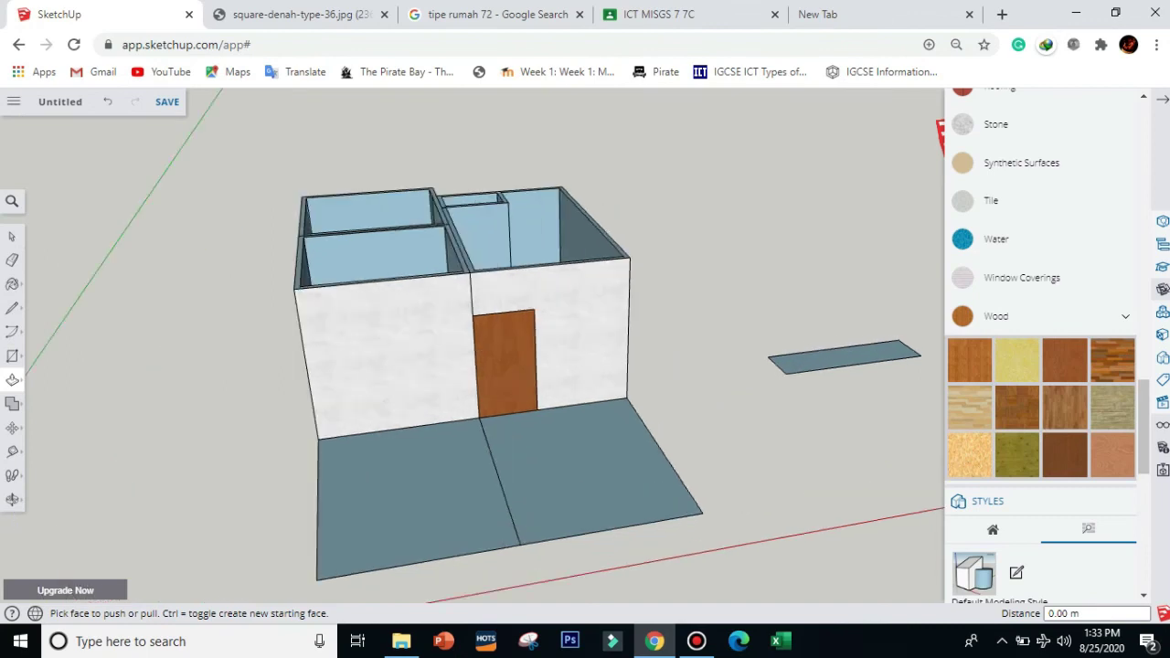
drag(821, 368, 825, 174)
click(12, 236)
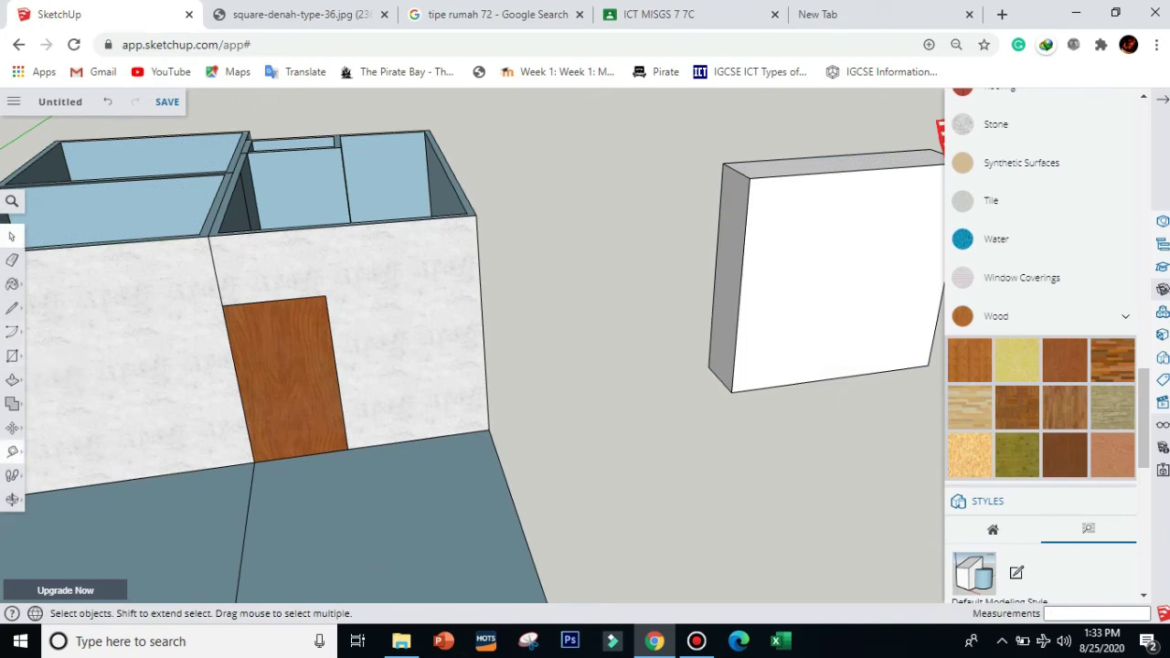
Try a door-shaped rectangle about 1.12 m by 2.60 m rising from the bottom edge of the separate block's front face.
click(12, 499)
click(64, 472)
drag(517, 397, 197, 400)
drag(289, 439, 153, 443)
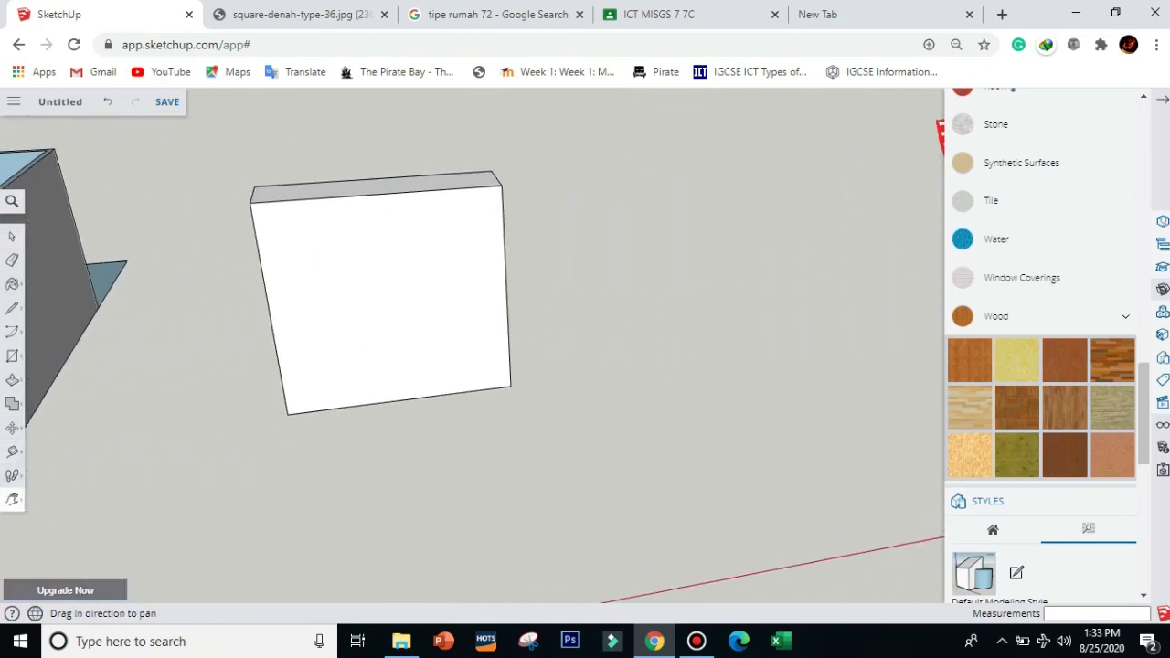
key(r)
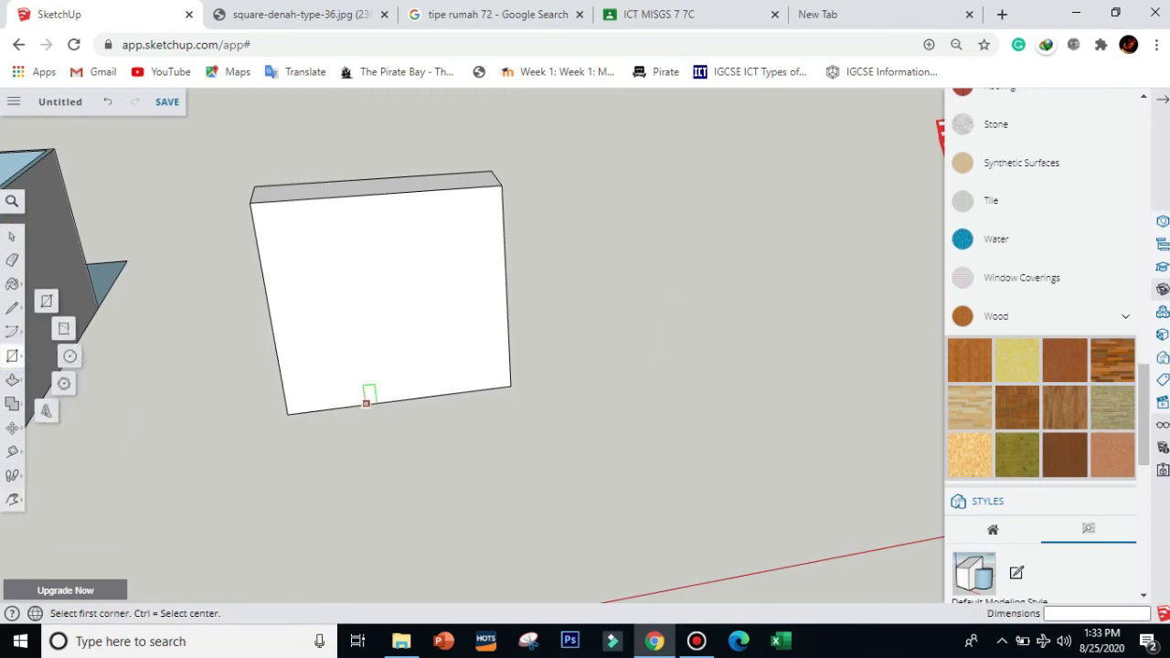
click(367, 403)
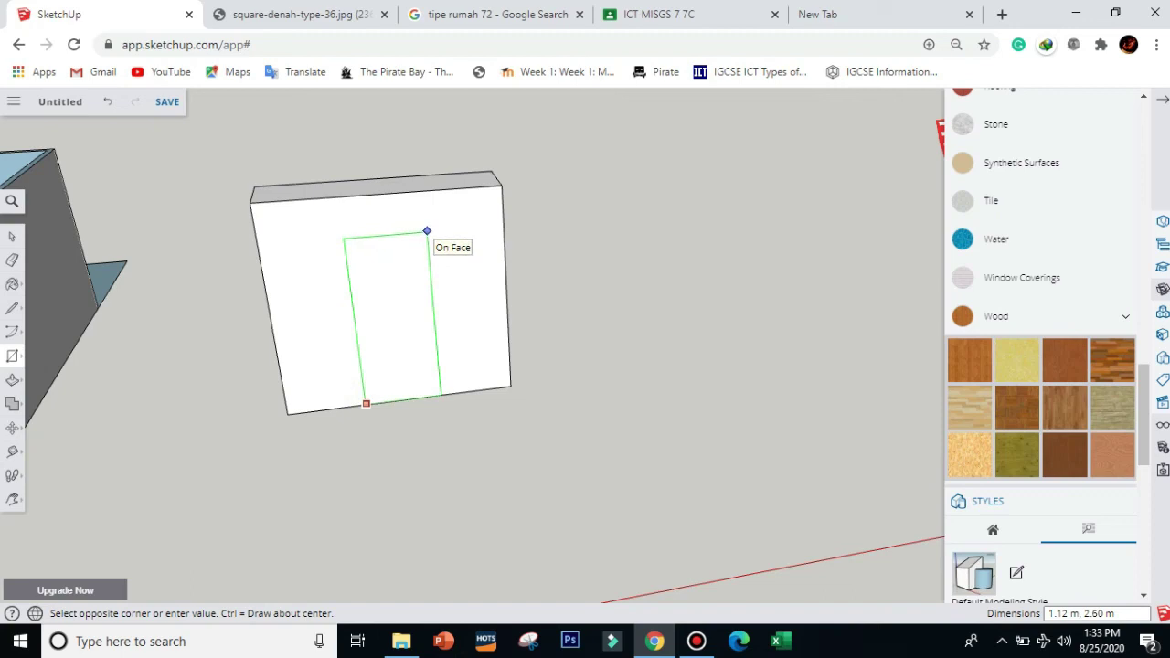
click(426, 231)
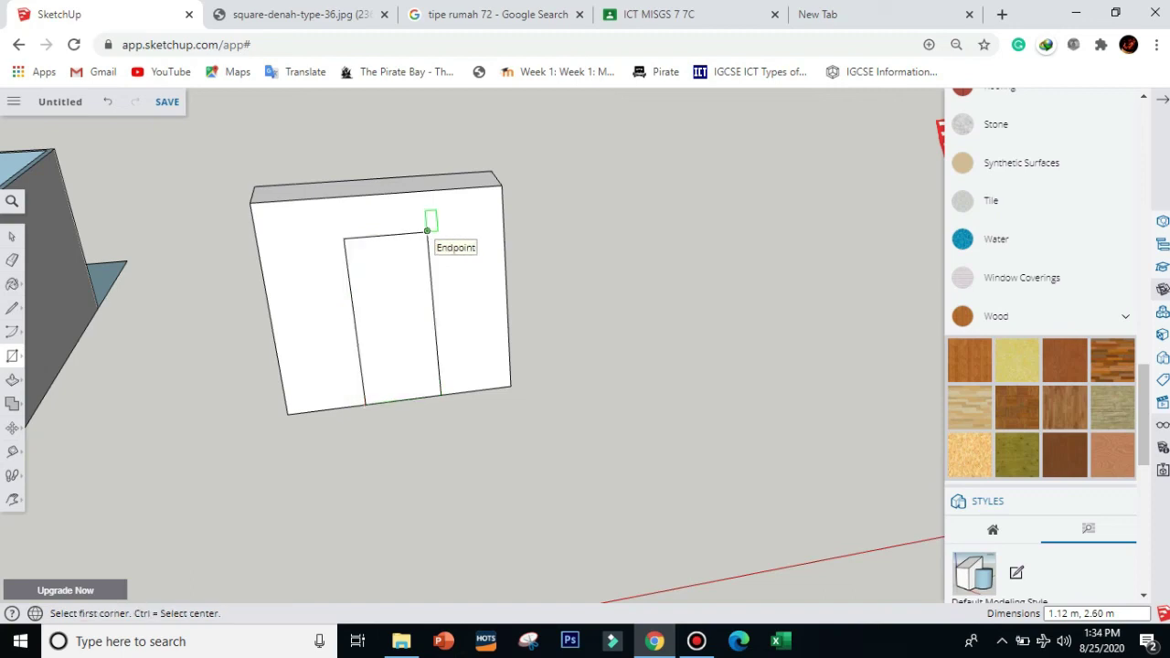
scroll(414, 268, up, 3)
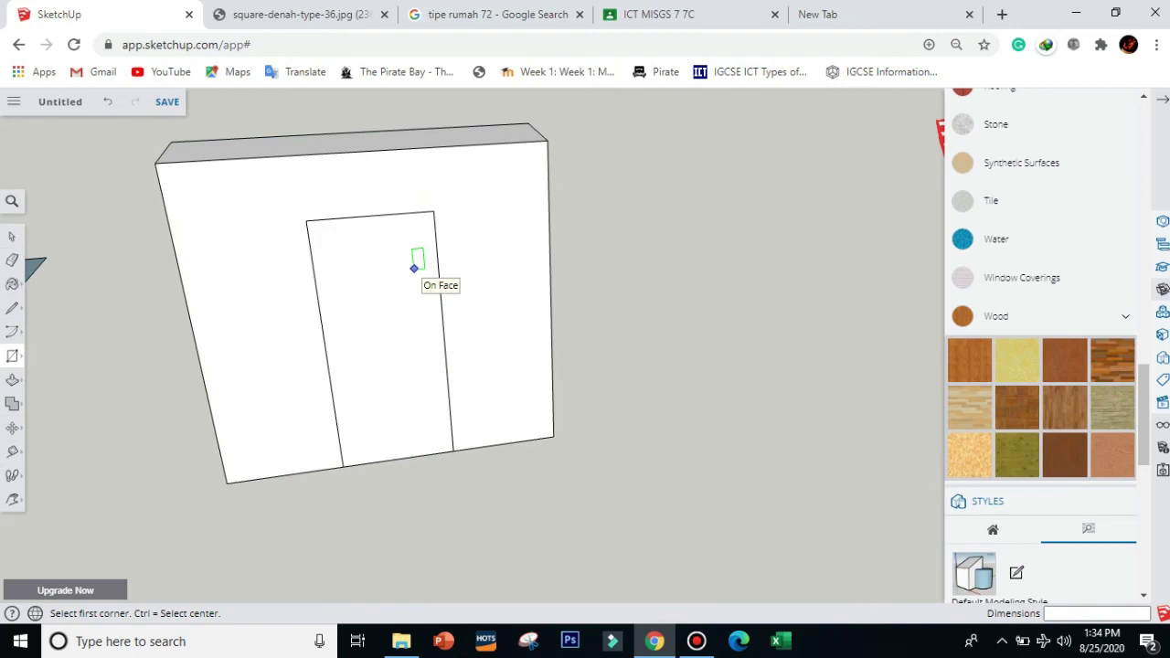
key(ctrl+z)
click(449, 307)
key(Escape)
click(333, 249)
click(447, 382)
key(ctrl+z)
click(286, 194)
key(Escape)
Draw an upright window rectangle about 0.82 m wide and 1.63 m tall near the middle of the block's front face.
click(327, 223)
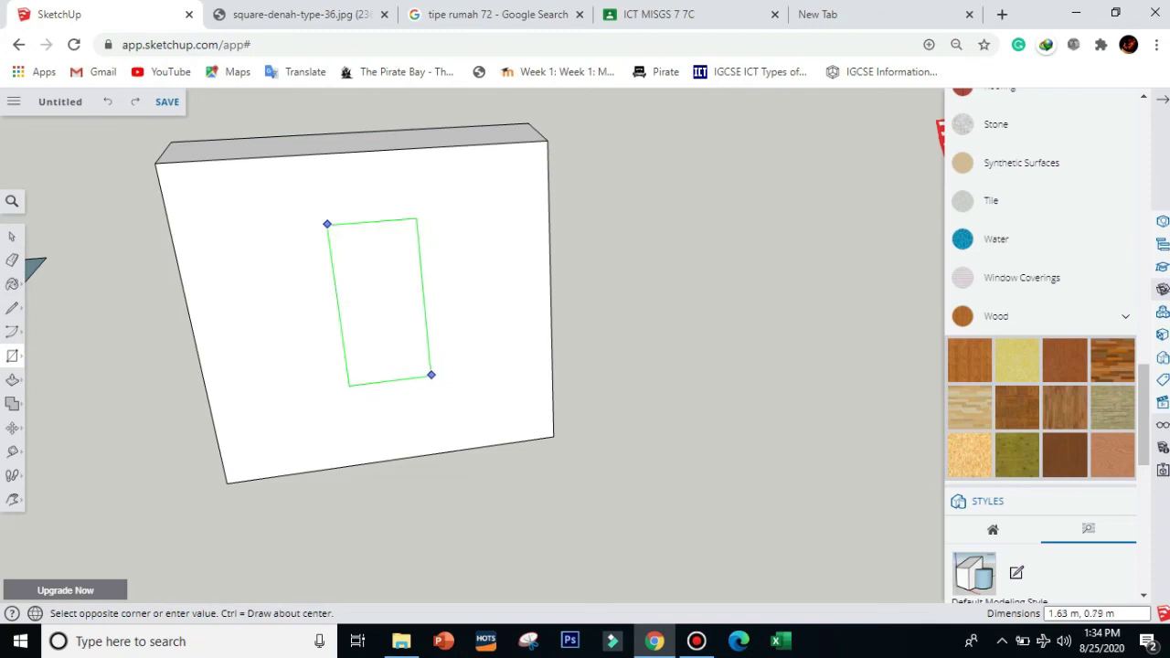
click(434, 375)
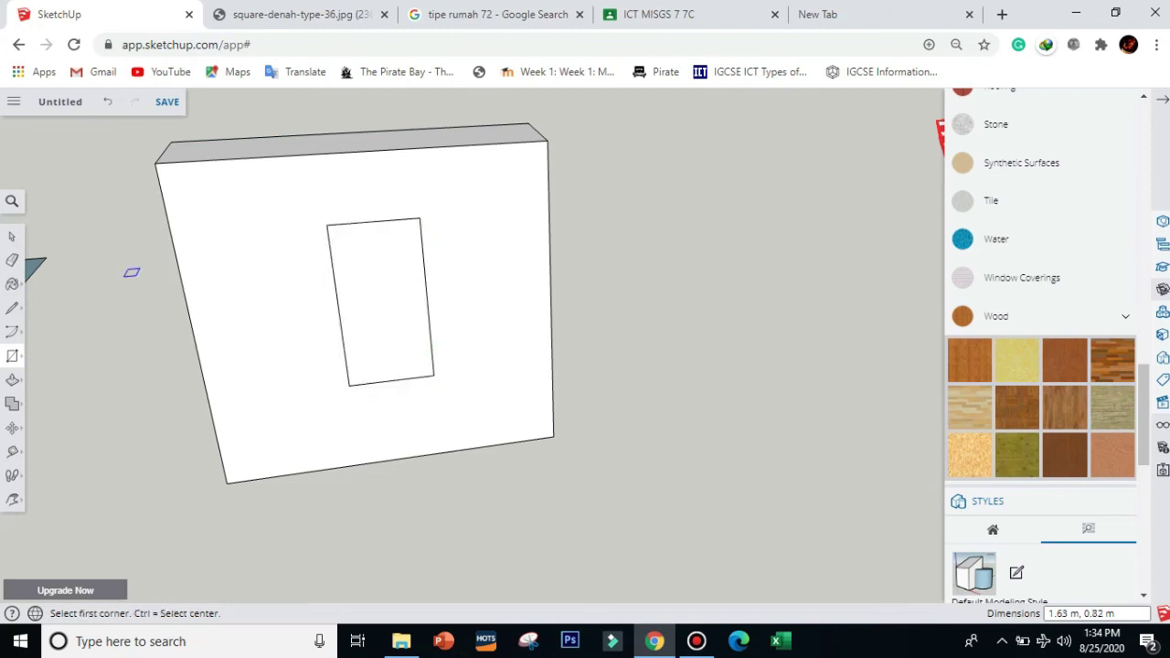
Try to Push/Pull the window rectangle about 1.22 m backward into the block.
click(12, 380)
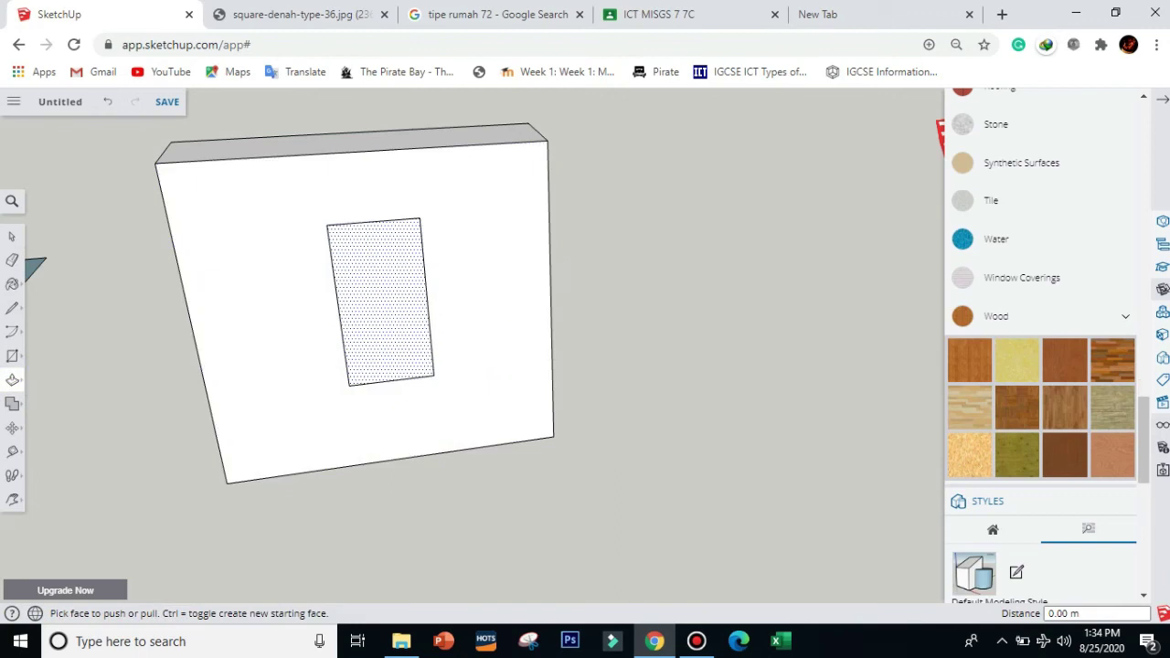
click(405, 292)
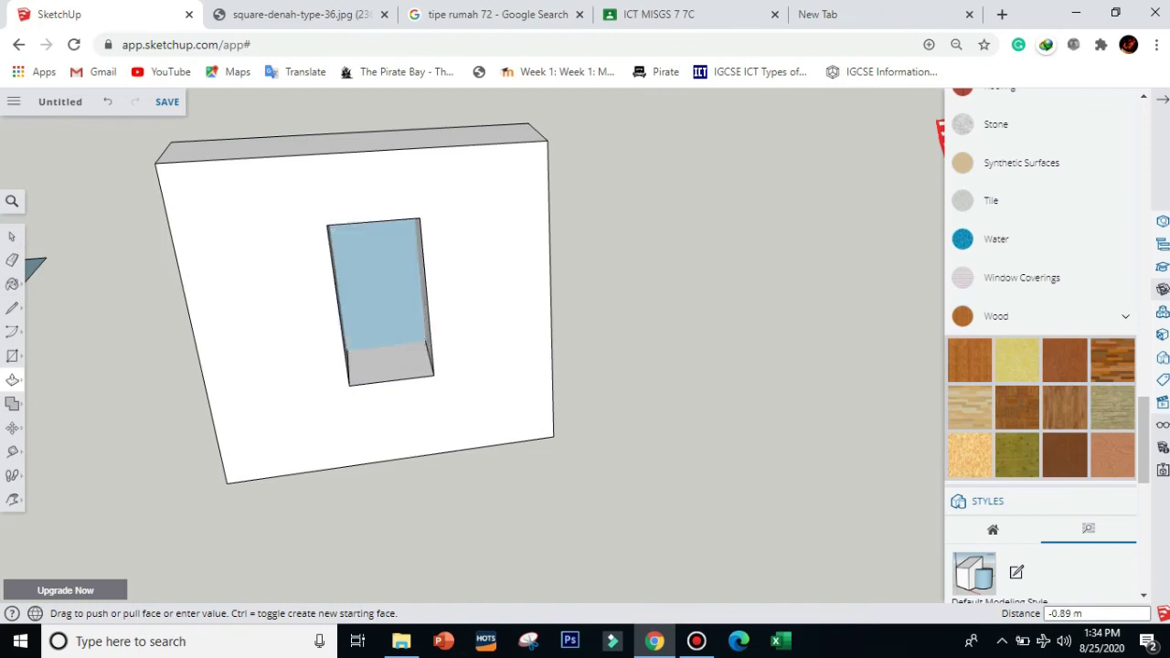
click(379, 288)
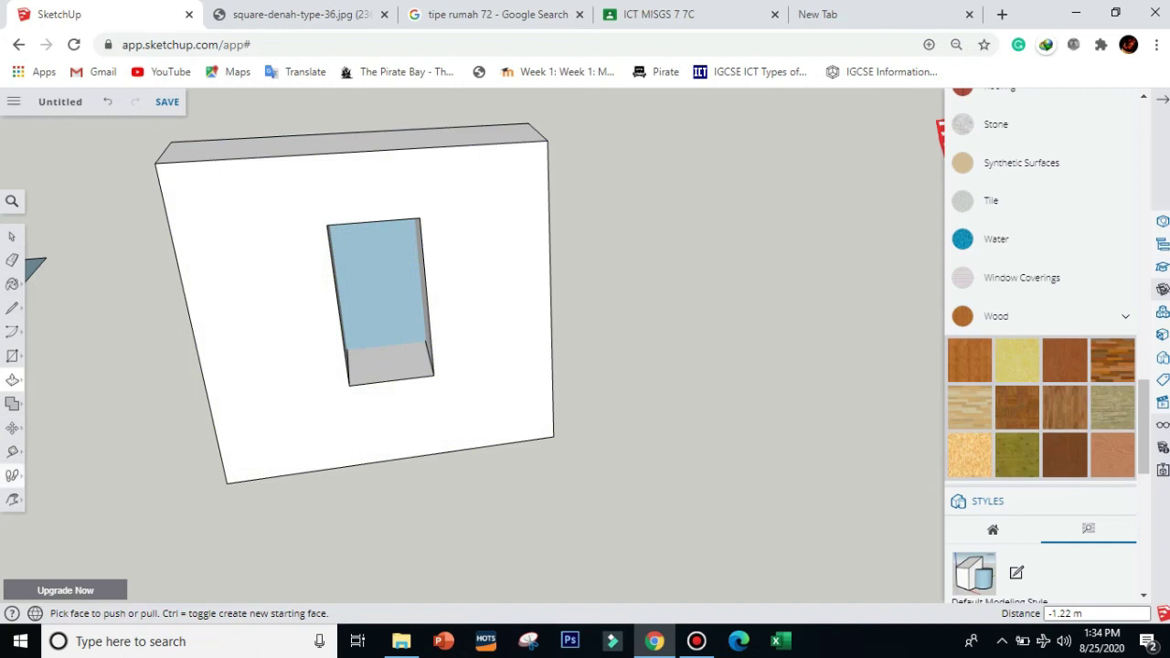
Push/Pull the window rectangle about 0.86 m through the block's full thickness to cut an opening.
click(13, 499)
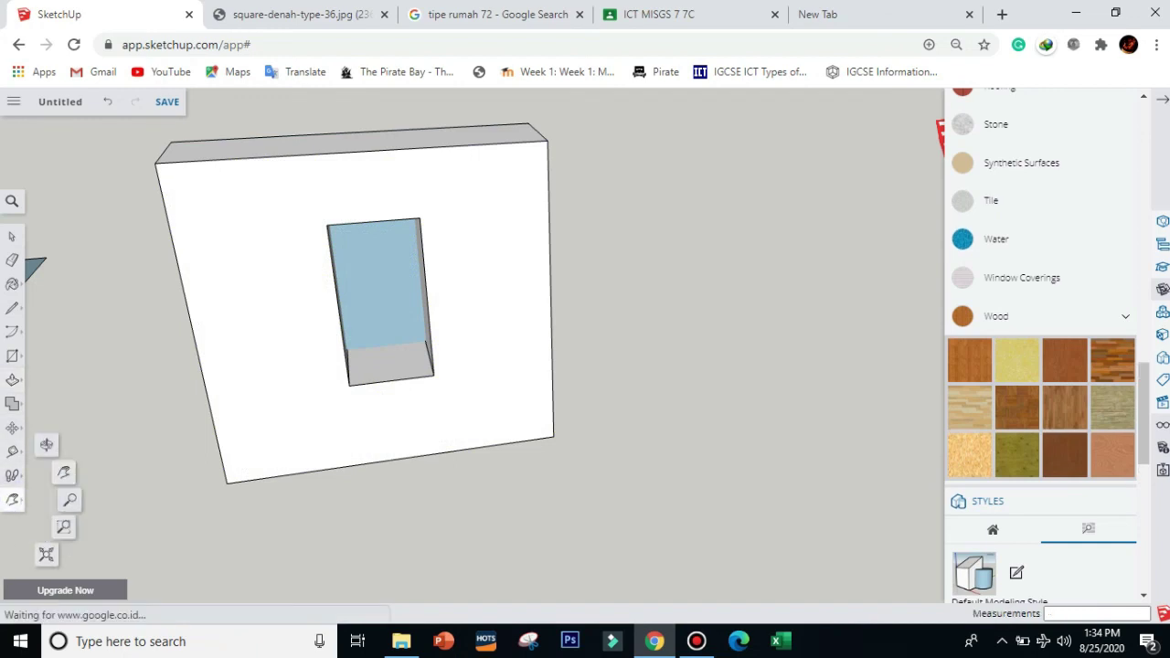
click(47, 442)
drag(390, 408, 274, 357)
drag(628, 254, 498, 393)
drag(488, 244, 658, 274)
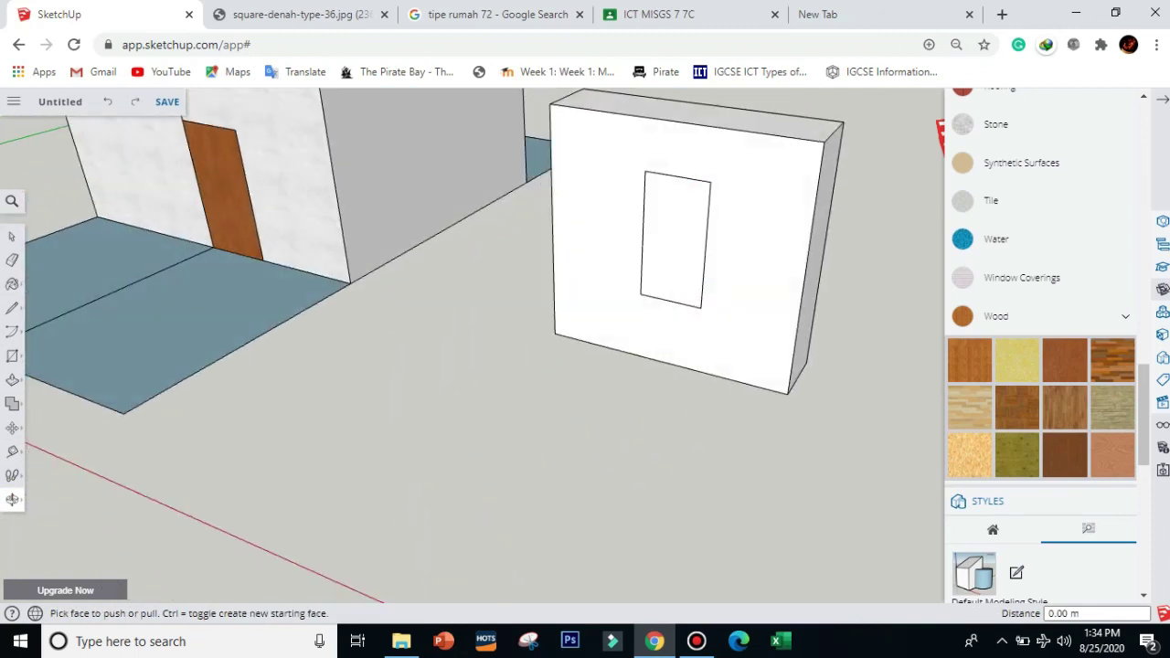
click(13, 377)
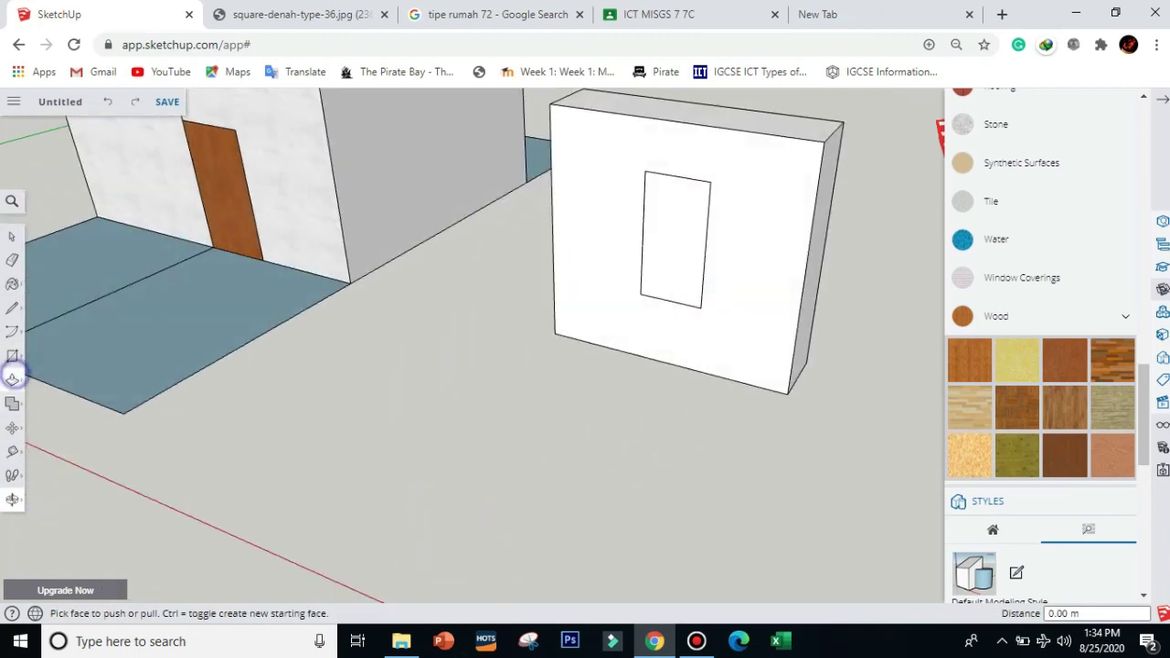
click(678, 233)
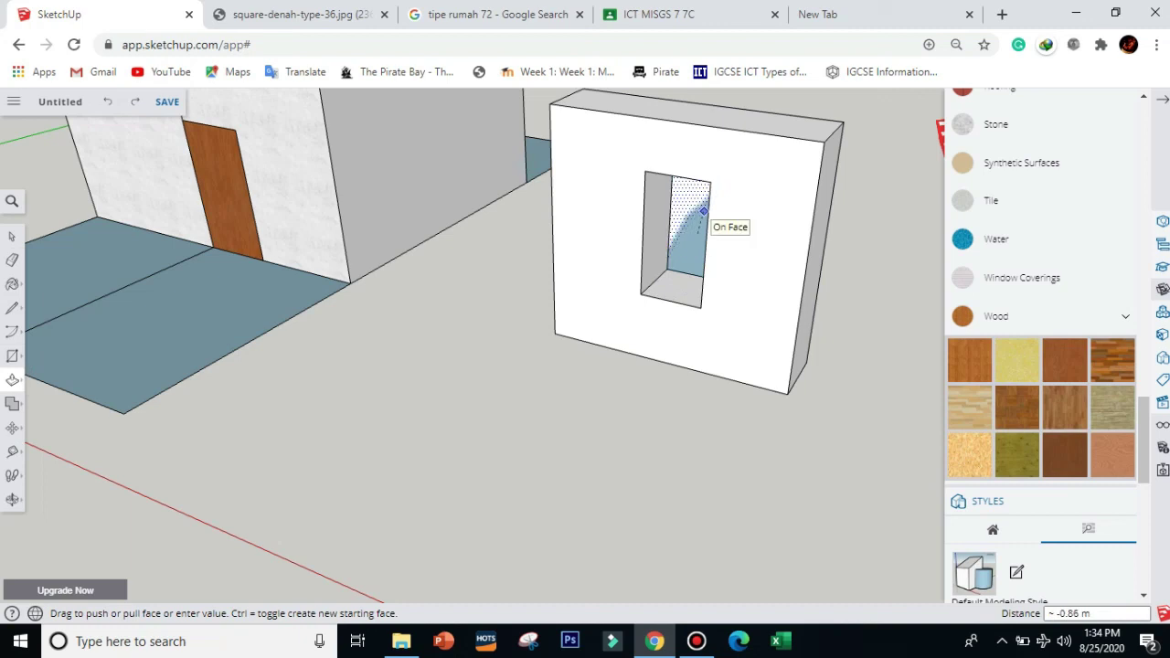
click(703, 211)
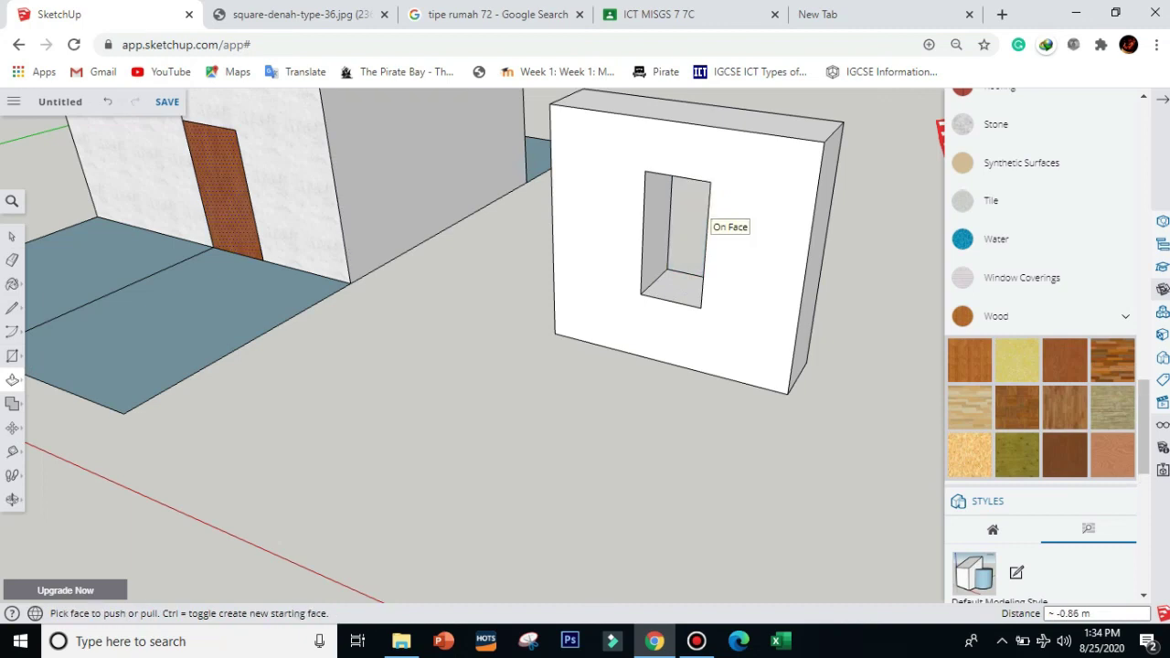
Close the front of the opening with a rectangle of about 1.63 m by 0.82 m between its opposite corners.
click(12, 499)
drag(582, 306, 411, 297)
drag(437, 249, 274, 256)
drag(415, 379, 585, 320)
drag(585, 391, 623, 340)
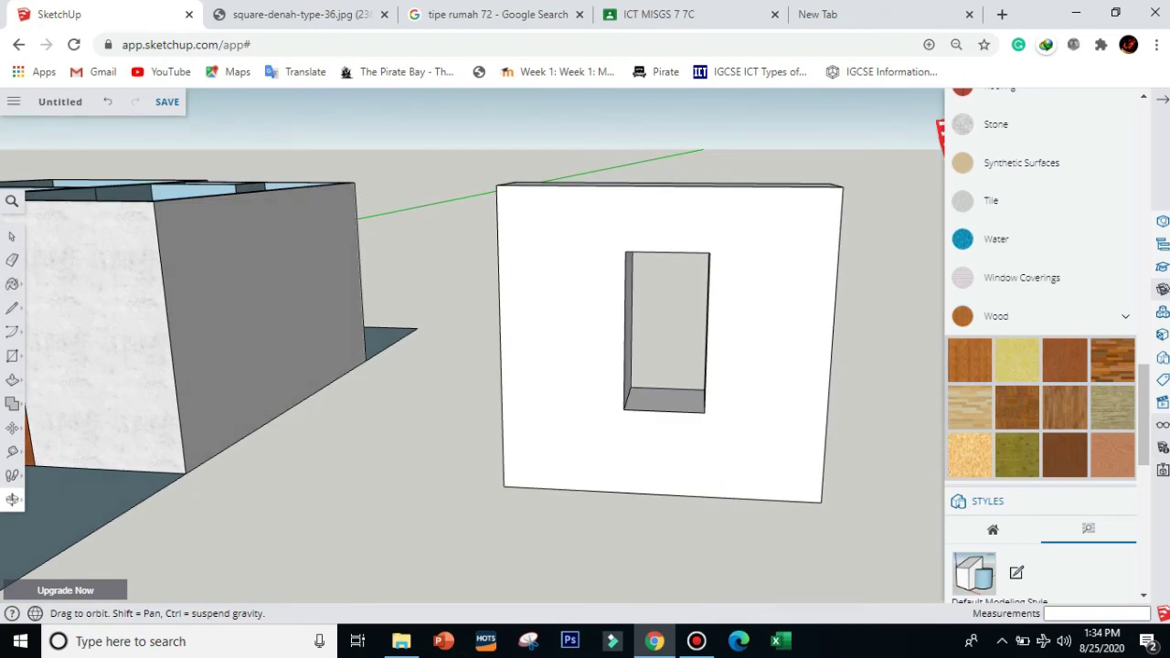
click(11, 356)
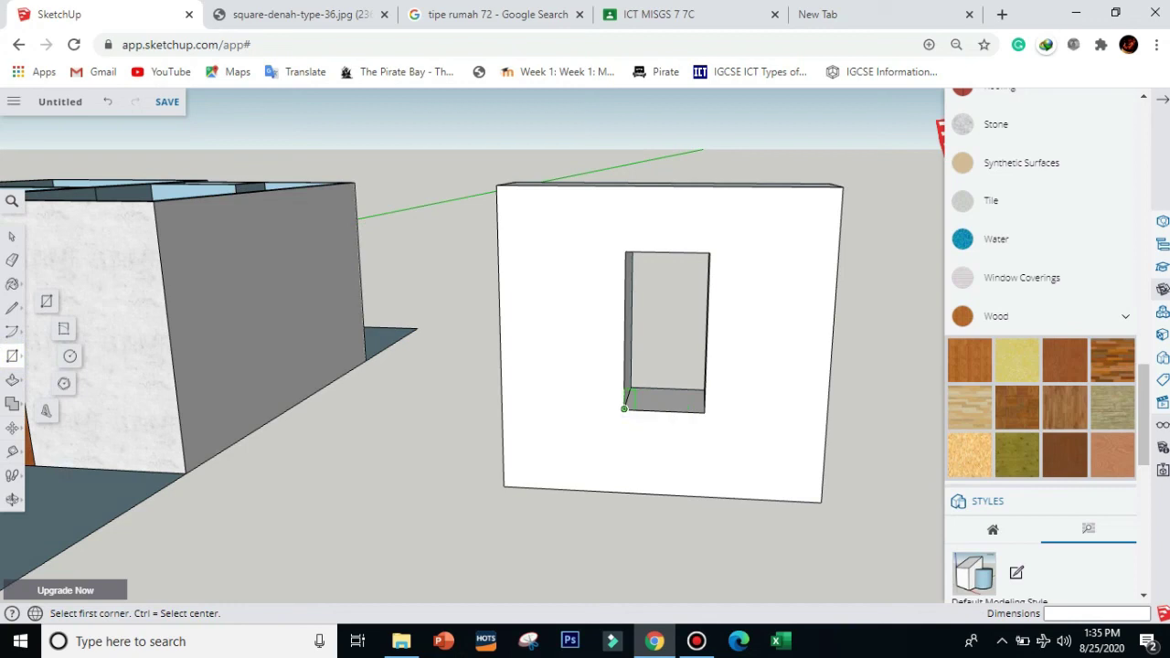
click(624, 409)
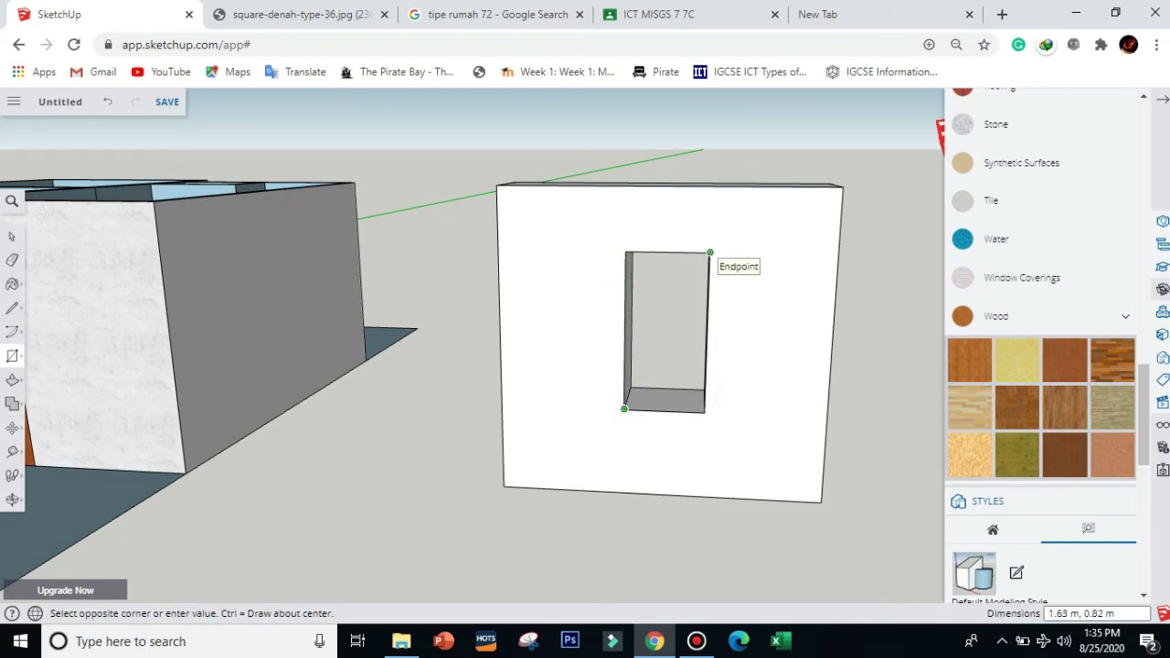
click(710, 252)
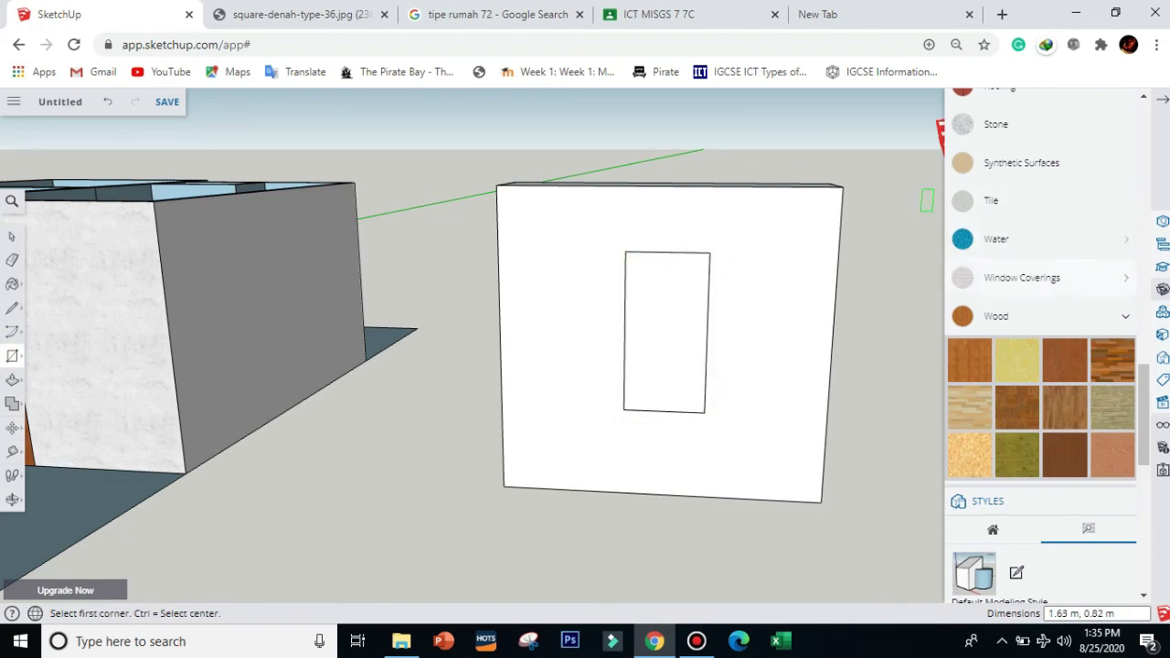
Paint the window pane with the translucent light blue material from the Glass and Mirrors collection.
scroll(1042, 347, up, 3)
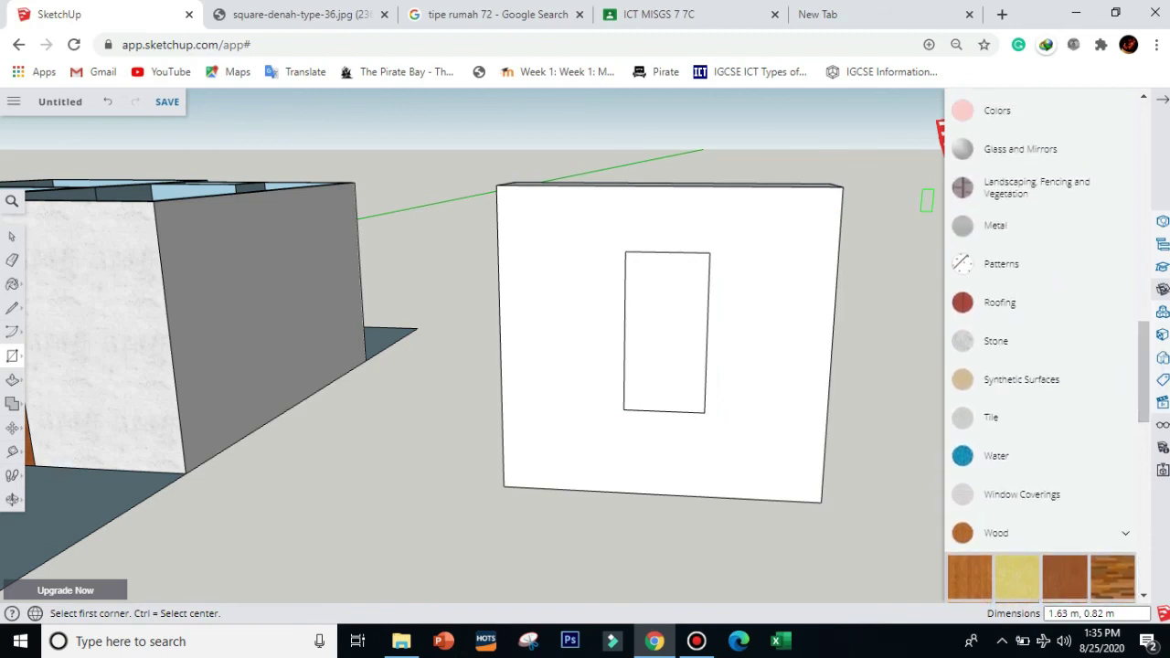
click(1162, 290)
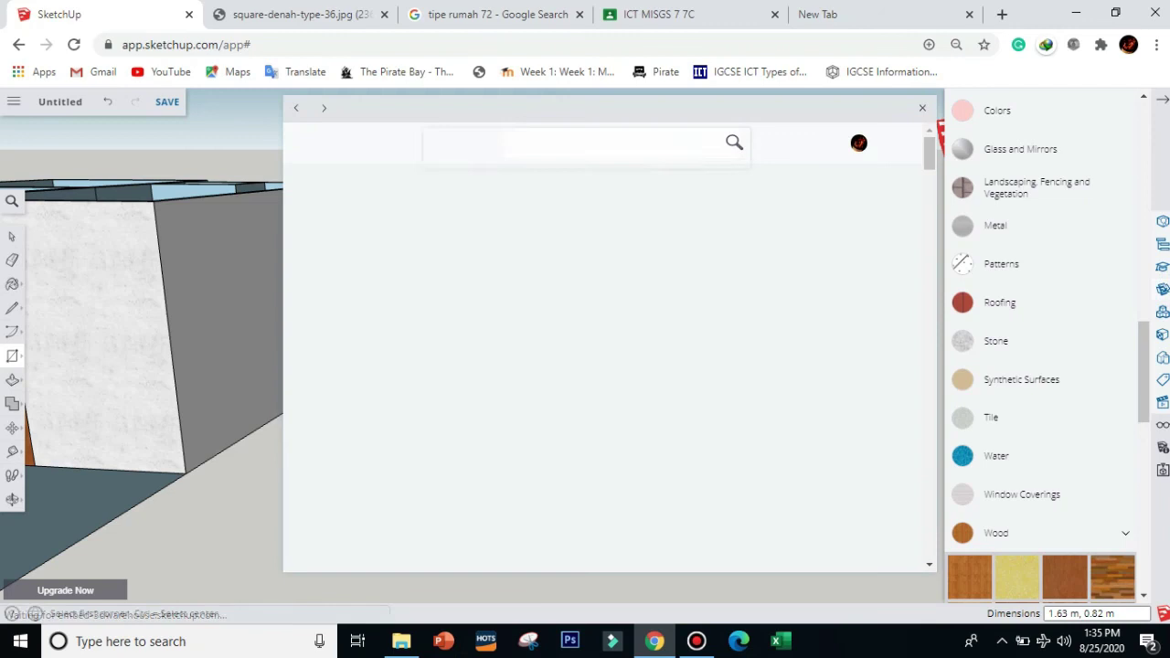
click(922, 108)
drag(1143, 404, 1143, 339)
scroll(1139, 339, down, 3)
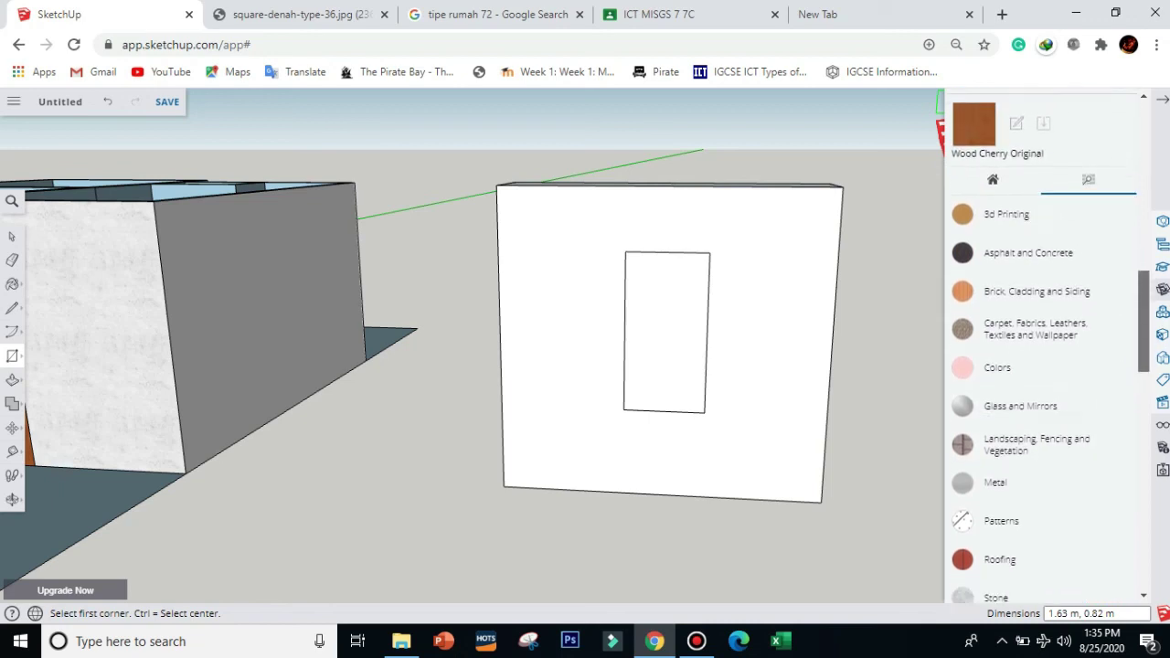
scroll(1139, 339, down, 4)
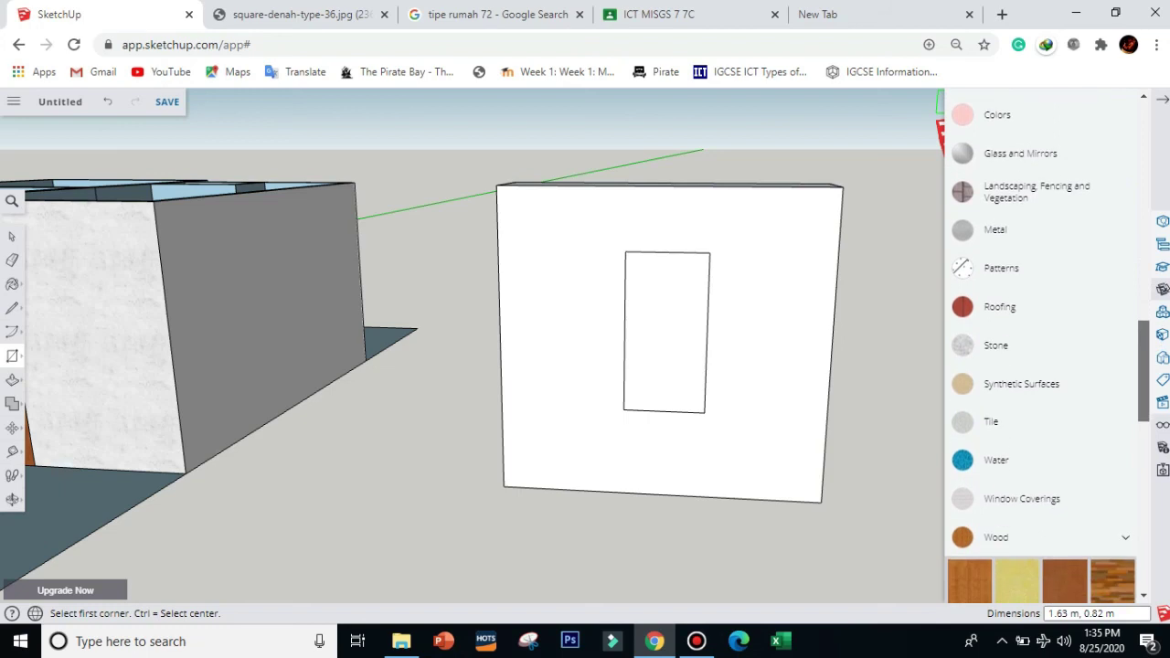
scroll(1042, 344, up, 3)
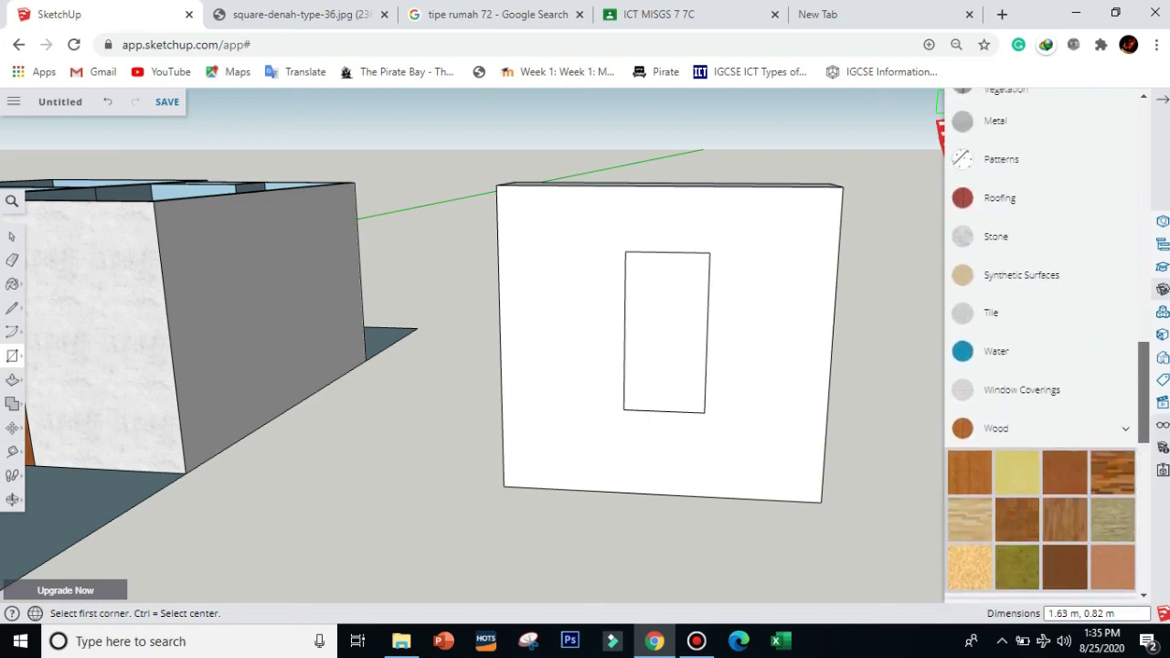
scroll(1042, 228, up, 1)
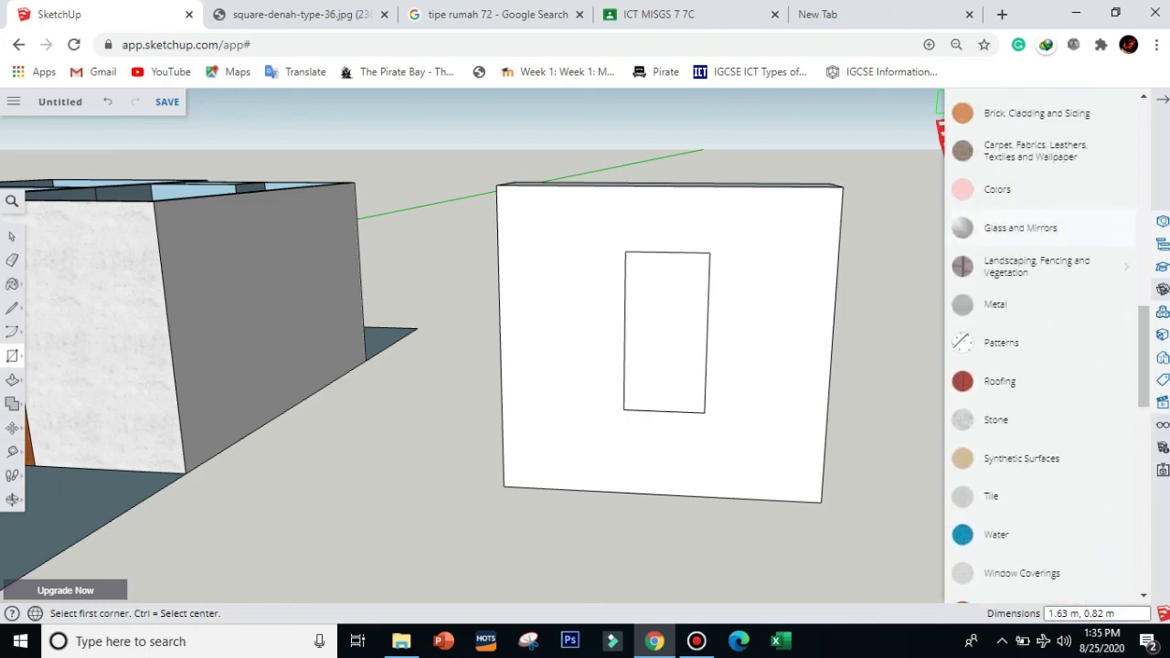
click(1053, 236)
click(1074, 359)
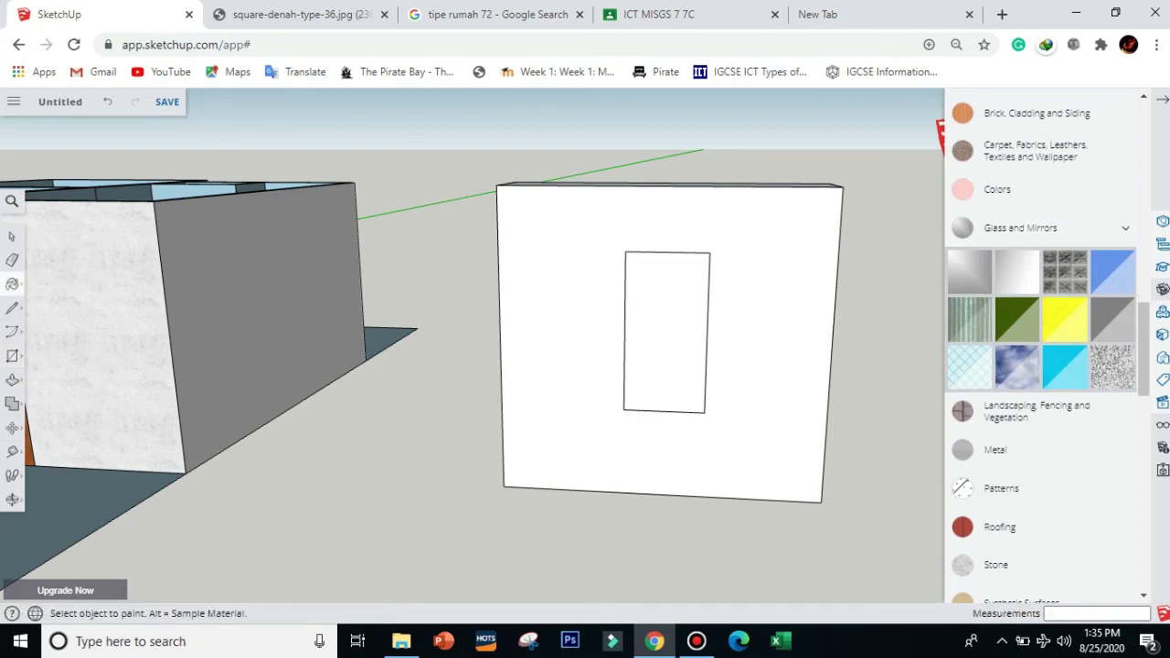
click(676, 349)
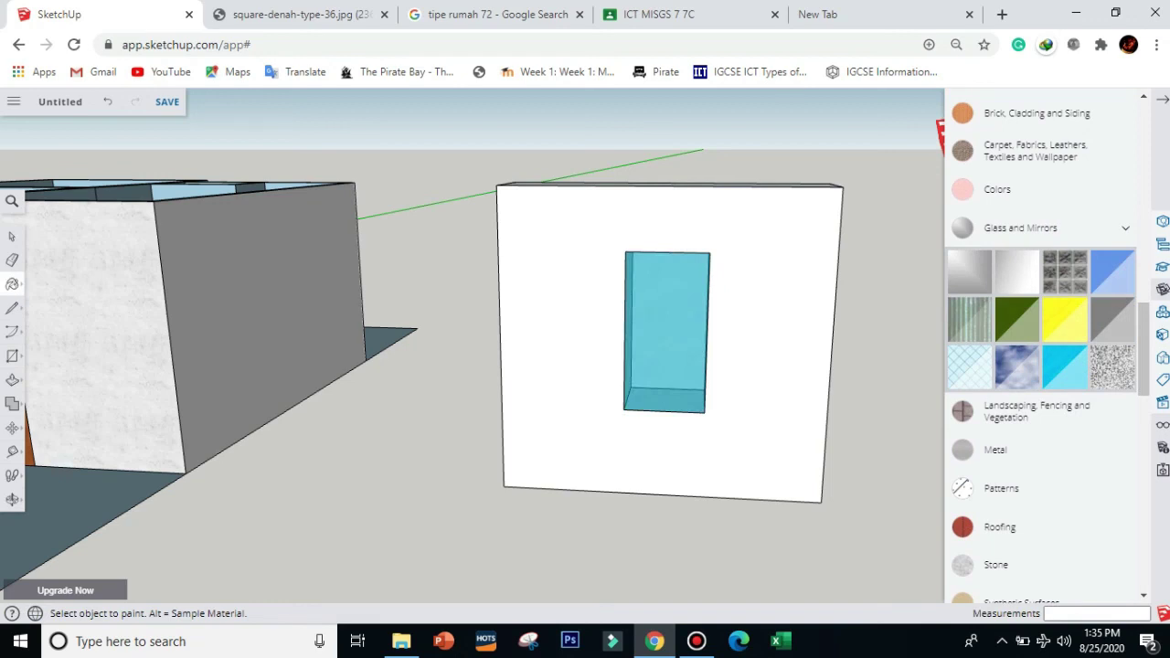
Examine the glazed window in the block up close and from an angle, together with the house beside it.
click(12, 501)
drag(585, 393, 484, 274)
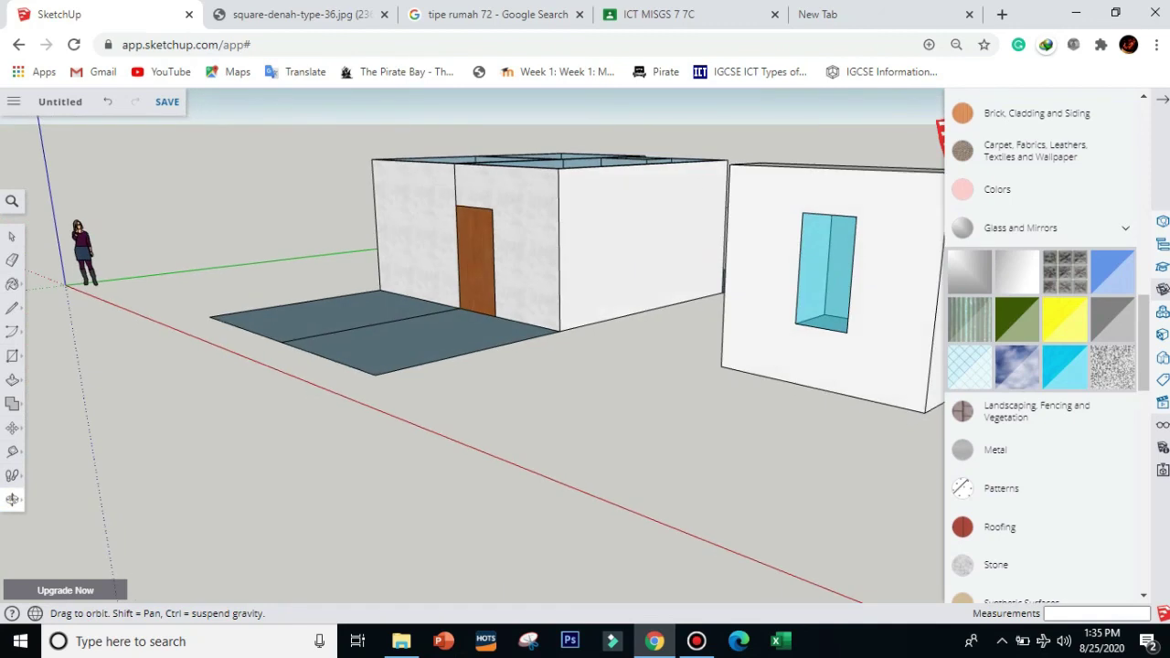
scroll(868, 255, up, 2)
mouse_move(804, 286)
mouse_down()
mouse_move(914, 274)
mouse_move(849, 292)
mouse_move(3, 222)
mouse_move(806, 272)
mouse_up()
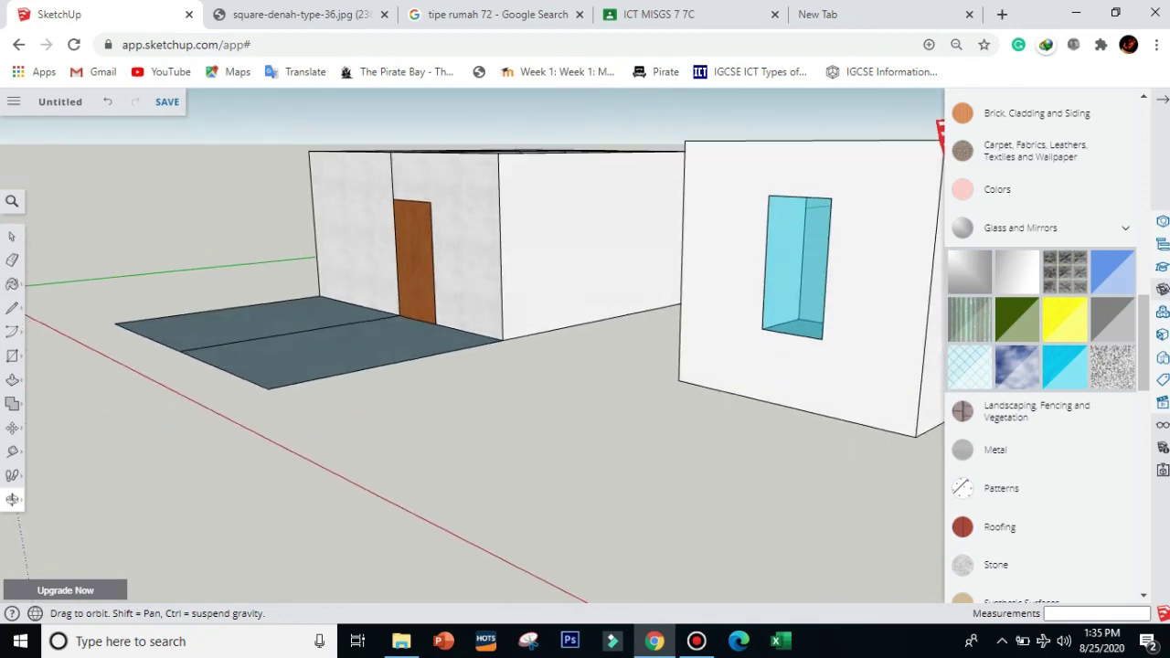
scroll(806, 272, up, 3)
scroll(813, 375, down, 10)
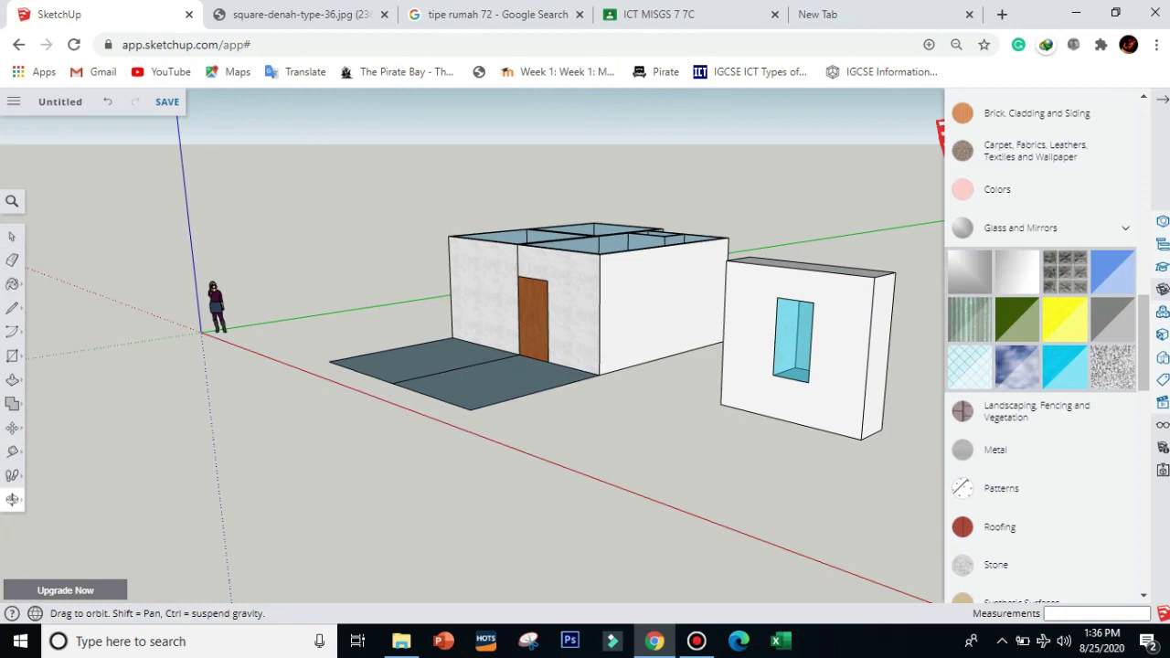
Examine the house from the front and above, including the door and the room layout behind the walls.
click(13, 499)
click(62, 468)
drag(585, 301, 612, 457)
click(18, 499)
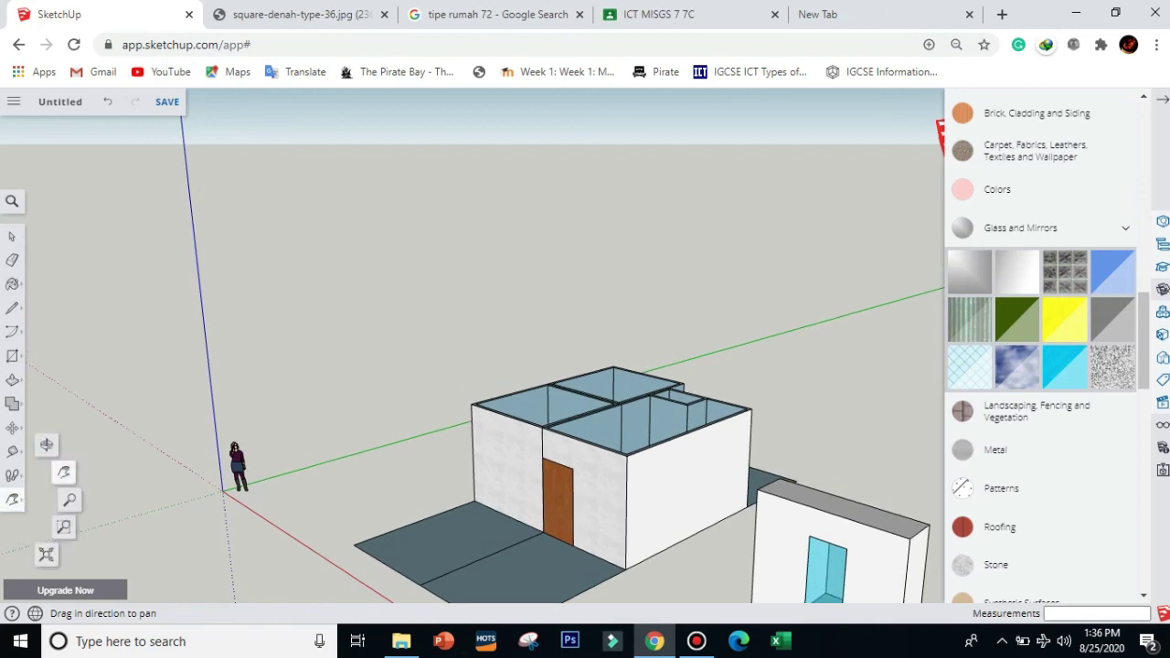
click(55, 442)
drag(497, 430, 430, 349)
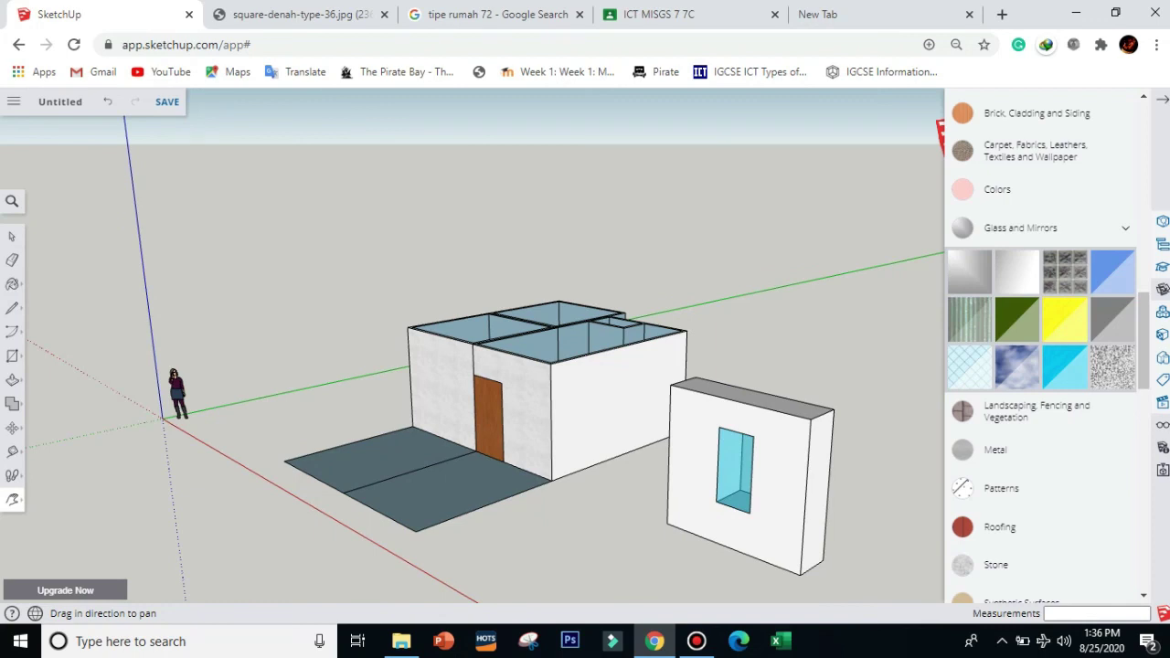
click(14, 499)
click(46, 445)
drag(478, 301, 731, 320)
mouse_move(585, 366)
middle_down()
mouse_move(475, 393)
mouse_move(512, 420)
mouse_move(502, 402)
middle_up()
scroll(533, 388, up, 3)
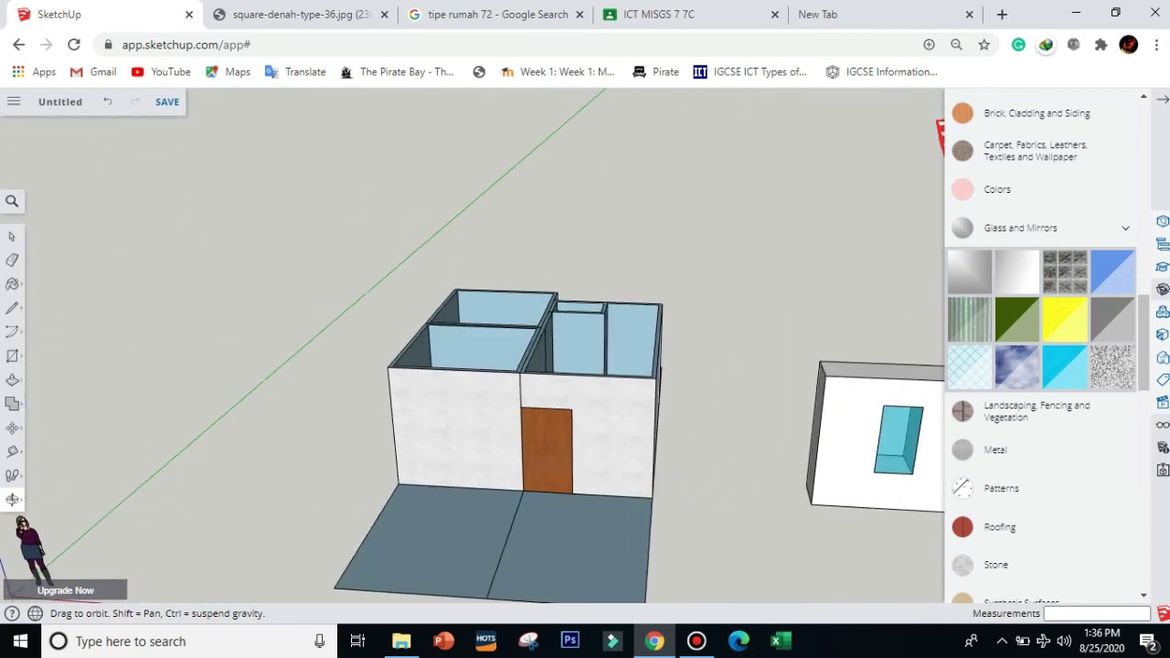
scroll(517, 393, up, 1)
middle_drag(548, 343, 430, 351)
middle_drag(650, 360, 484, 403)
mouse_move(610, 400)
mouse_down()
mouse_move(485, 357)
mouse_move(548, 274)
mouse_move(571, 342)
mouse_move(567, 398)
mouse_move(595, 378)
mouse_move(570, 395)
mouse_move(598, 390)
mouse_up()
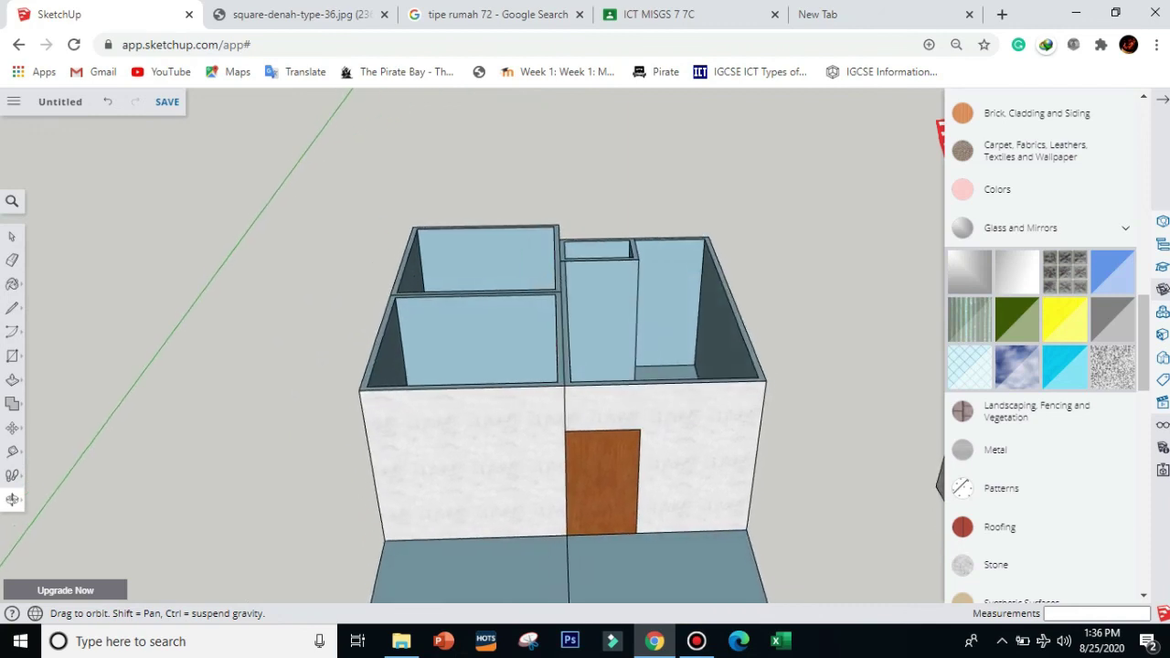